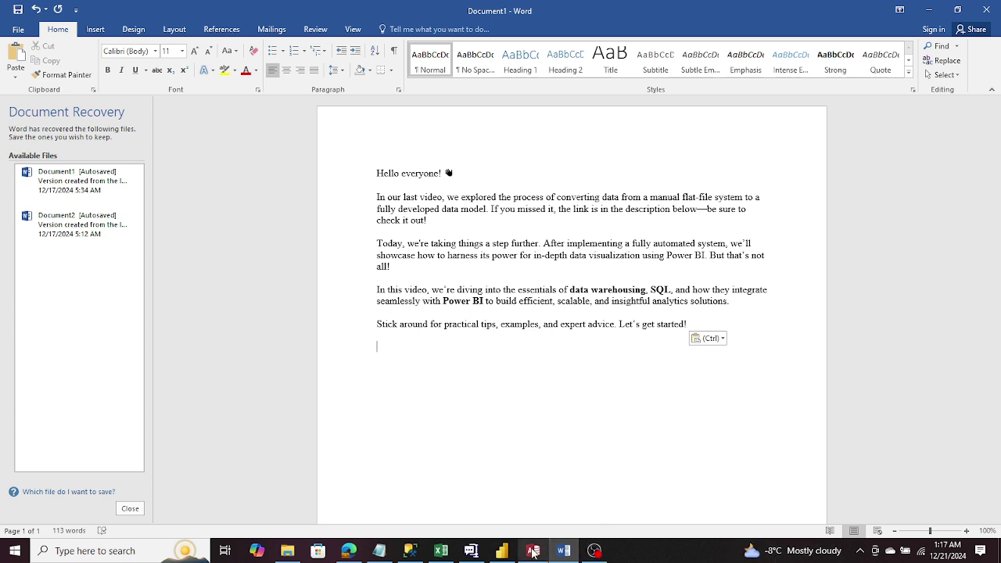
Switch to the DyesChemicalsStock1 Access database, list its forms and open the Dyening Complete Data form.
{"action": "left_click", "coordinate": [534, 551]}
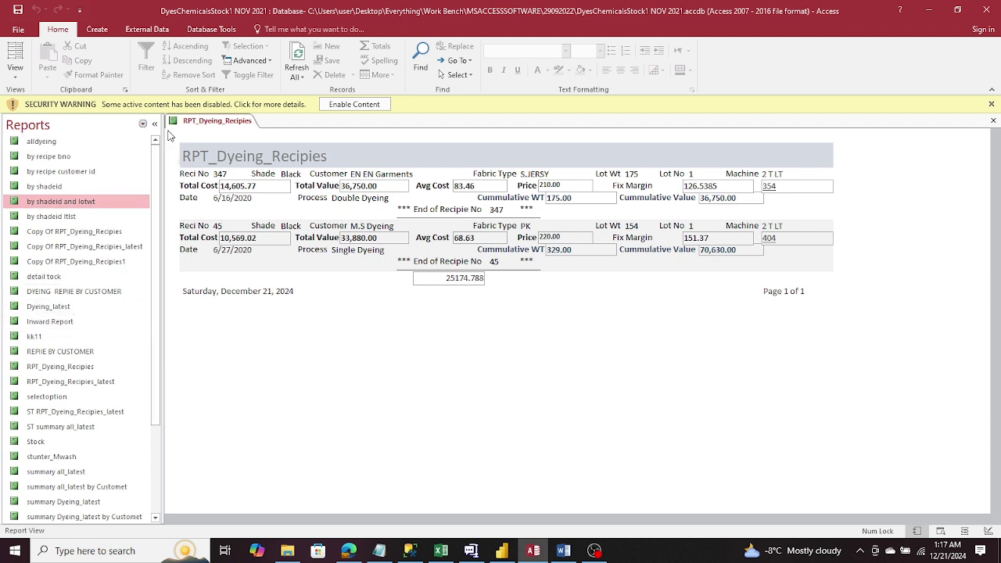
{"action": "left_click", "coordinate": [144, 125]}
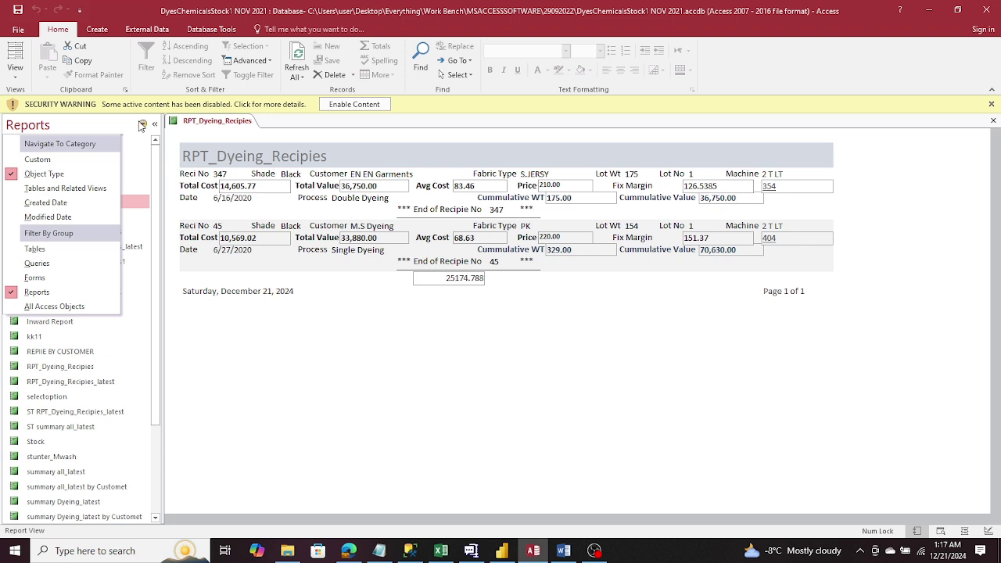
{"action": "left_click", "coordinate": [35, 279]}
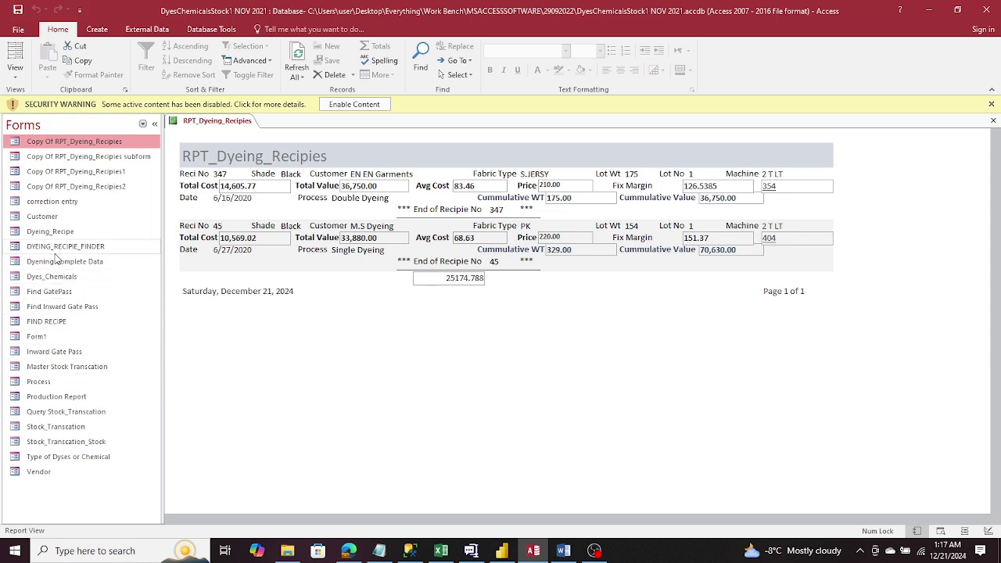
{"action": "left_click", "coordinate": [55, 264]}
{"action": "double_click", "coordinate": [55, 265]}
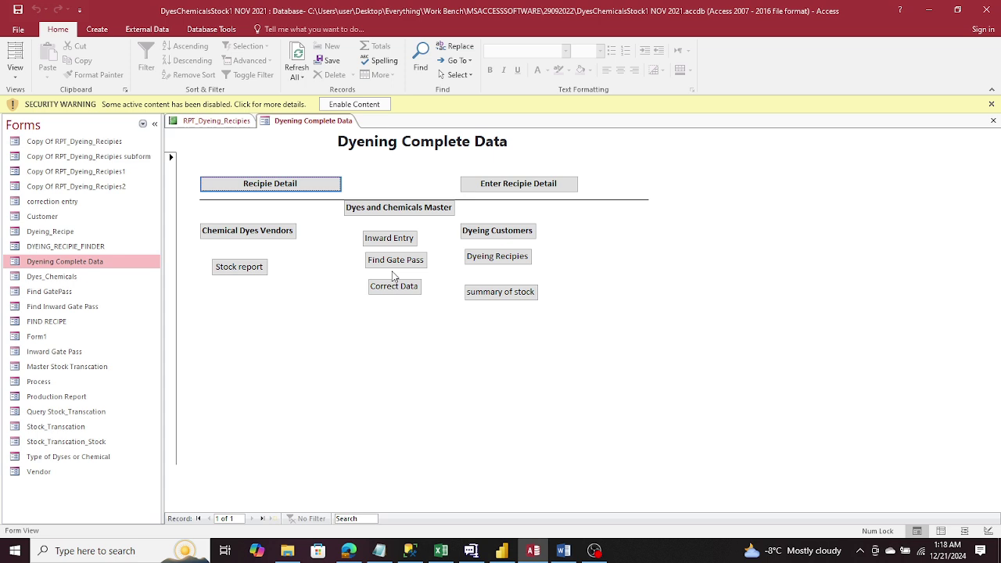
View the Enter Recipie Detail and Chemical Dyes Vendors forms from the Dyening Complete Data form, closing each one.
{"action": "left_click", "coordinate": [499, 189]}
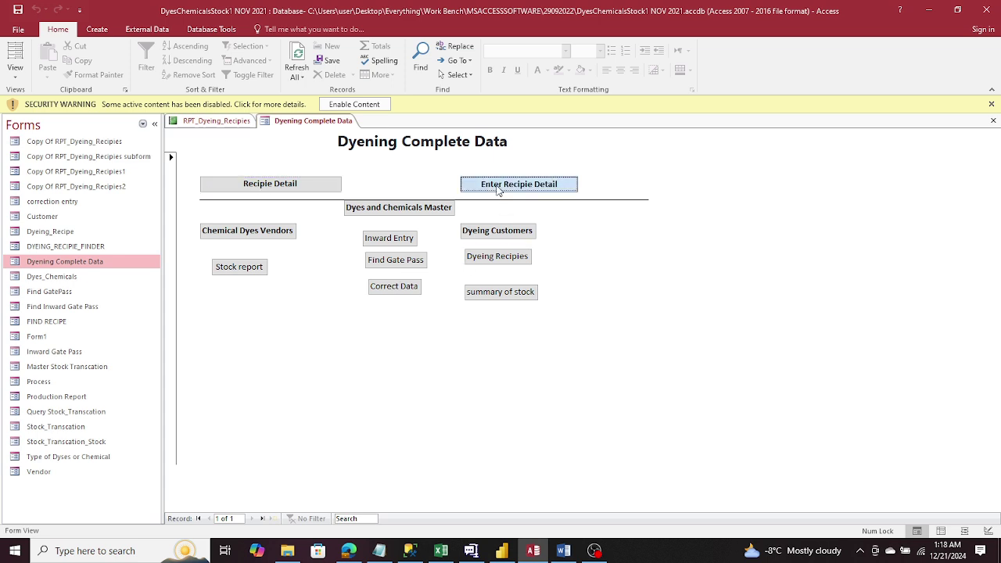
{"action": "left_click", "coordinate": [992, 120]}
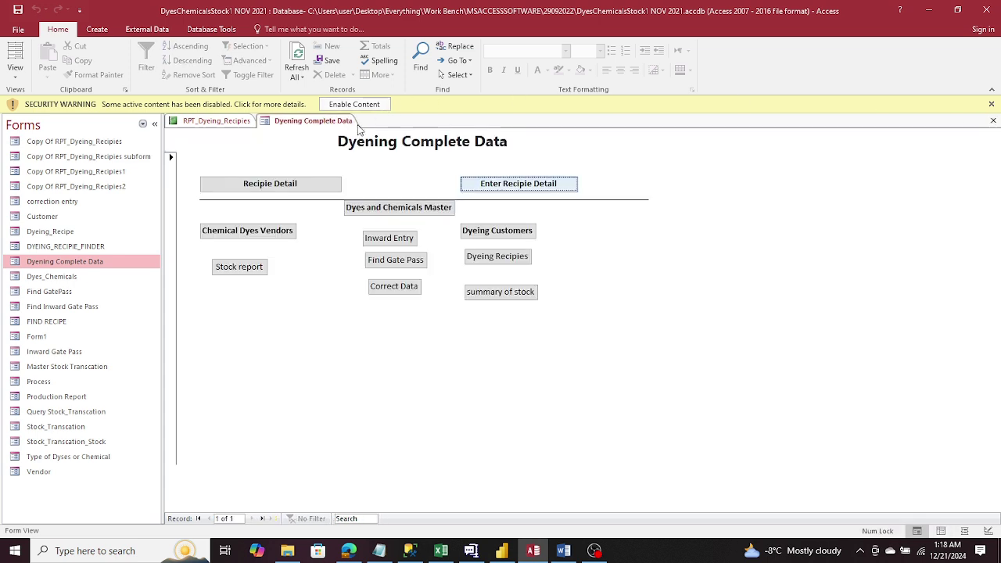
{"action": "left_click", "coordinate": [240, 234]}
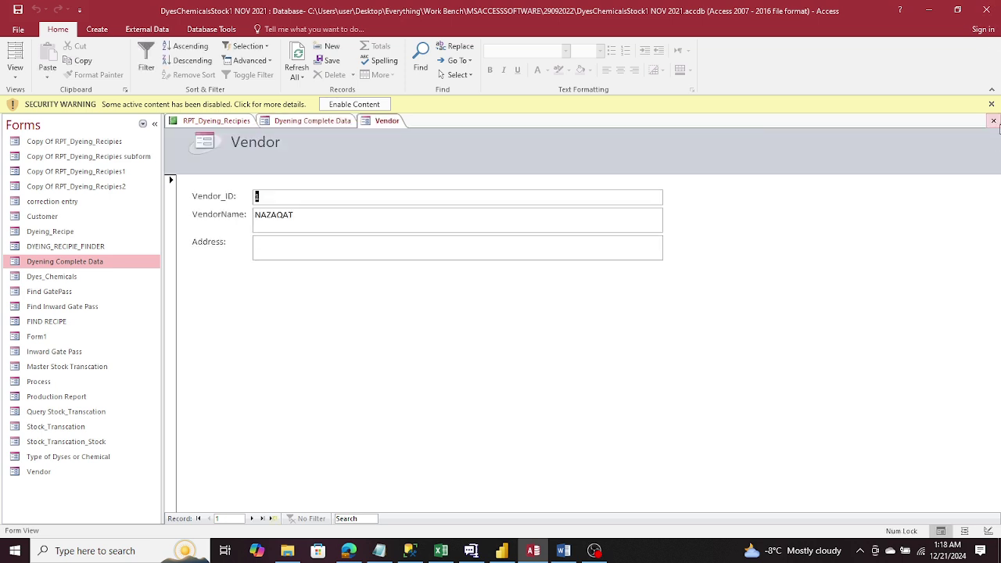
{"action": "left_click", "coordinate": [993, 120]}
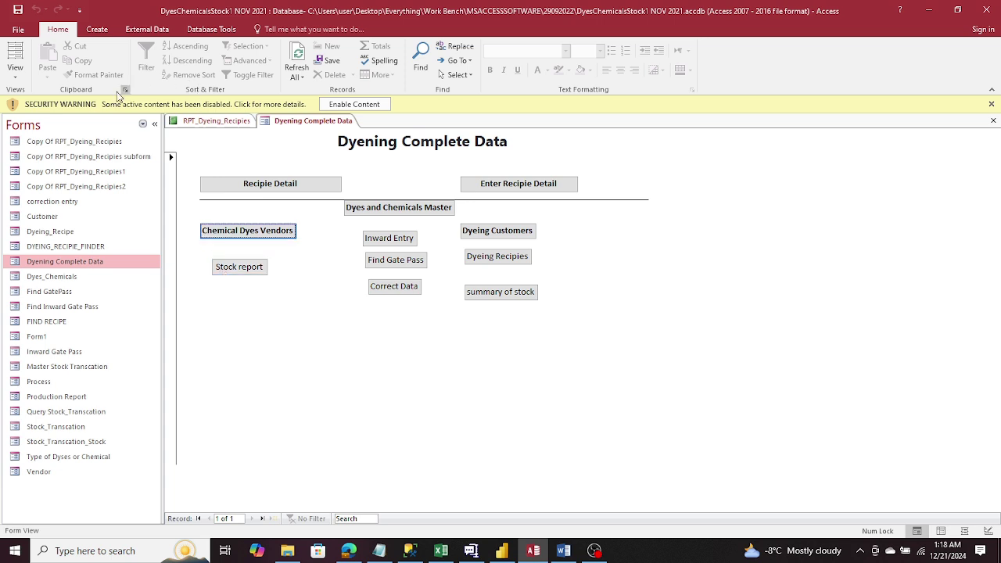
List the database's queries and run RPT_Dyeing_Recipies with start date 1-jan-2020 and end date 30-jan-2020.
{"action": "left_click", "coordinate": [143, 125]}
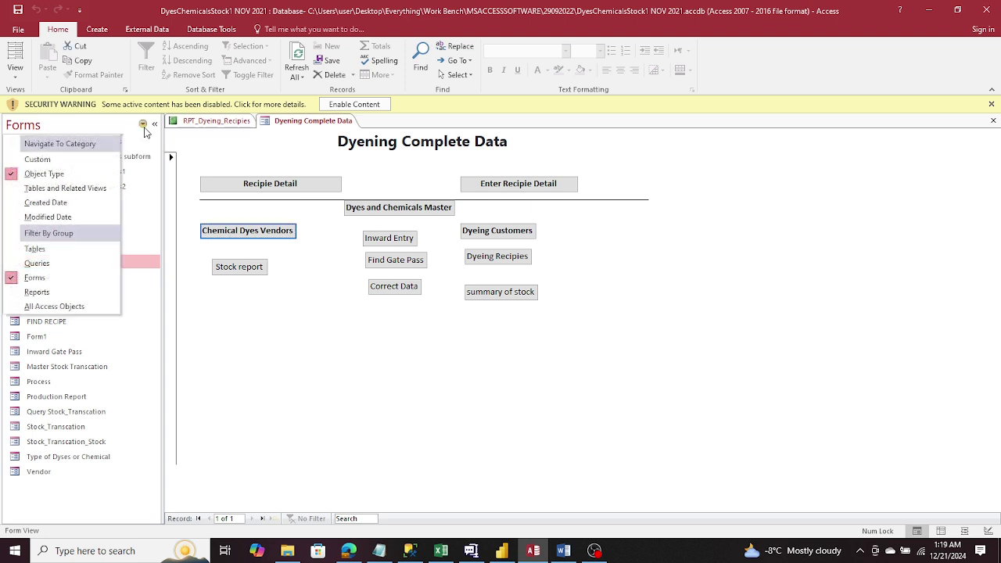
{"action": "left_click", "coordinate": [37, 264]}
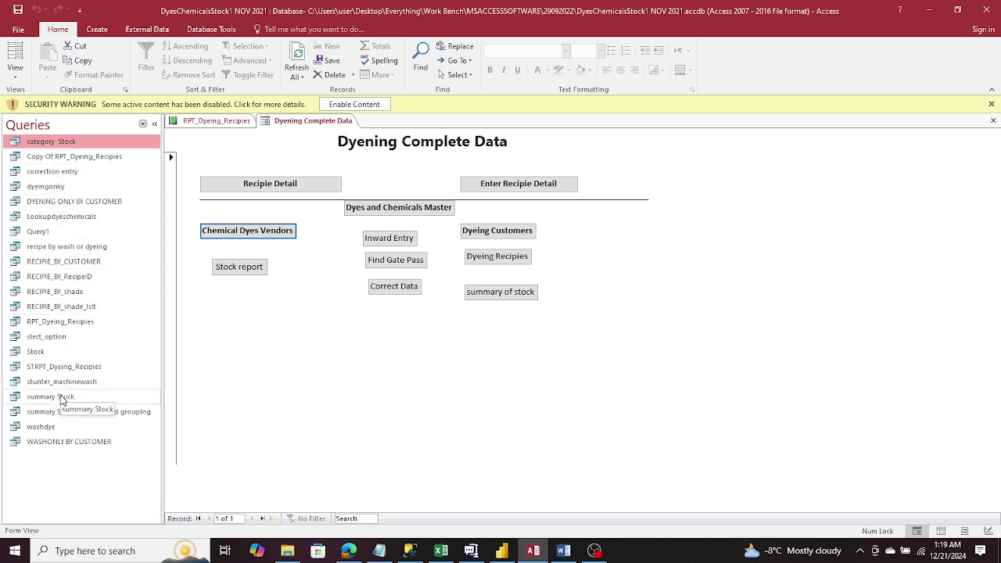
{"action": "double_click", "coordinate": [76, 326]}
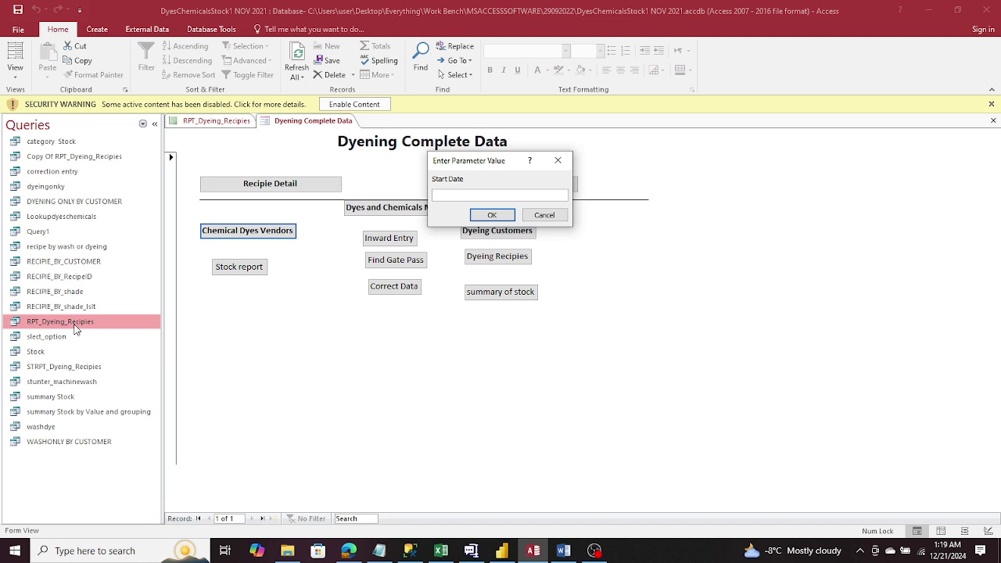
{"action": "type", "text": "1-jan-2020"}
{"action": "type", "text": "30-"}
{"action": "type", "text": "jan-2020"}
{"action": "key", "text": "Return"}
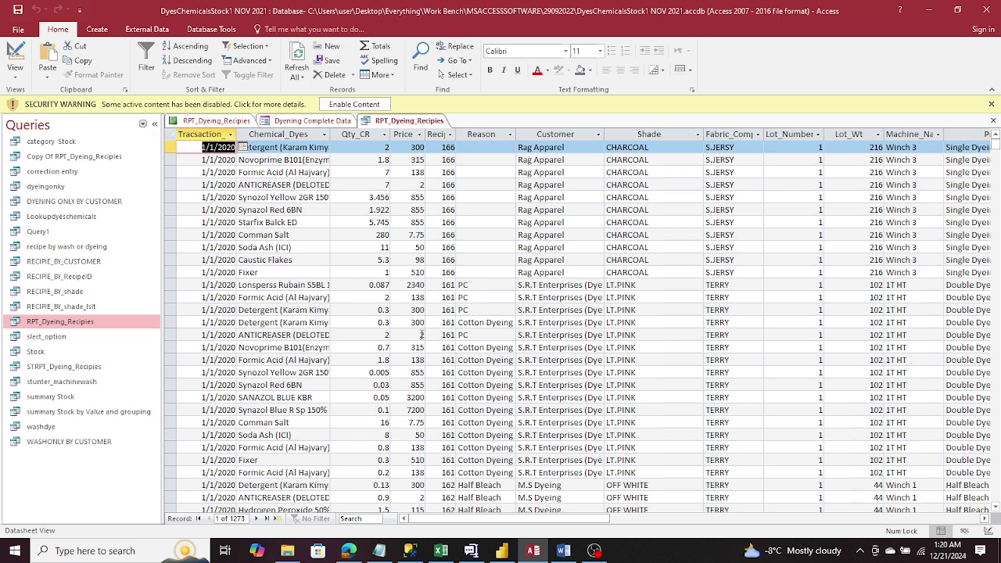
List the database's reports and open RPT_Dyeing_Recipies_latest with start date 1-jan-2020 and end date 30-jan-2020.
{"action": "left_click", "coordinate": [143, 124]}
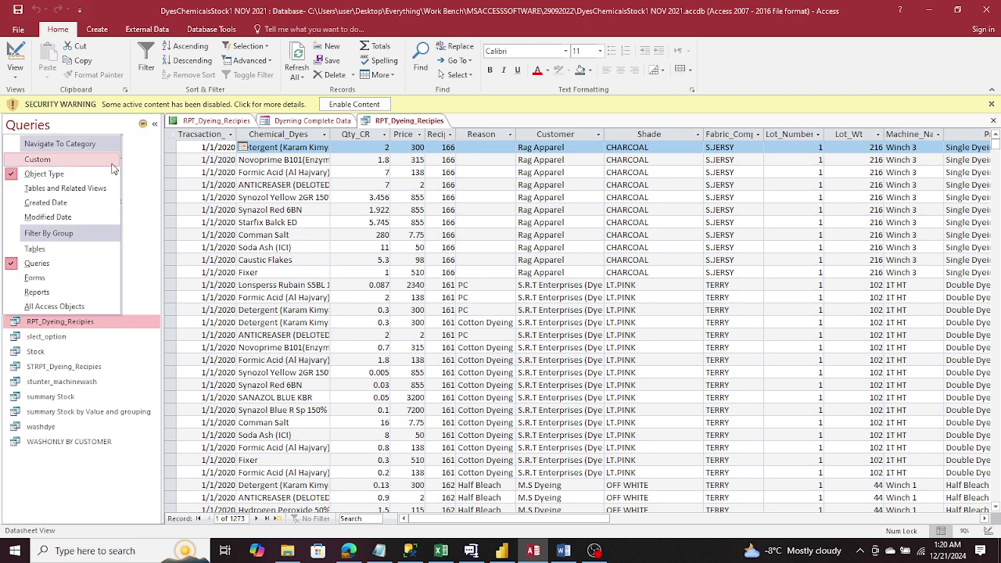
{"action": "left_click", "coordinate": [52, 280]}
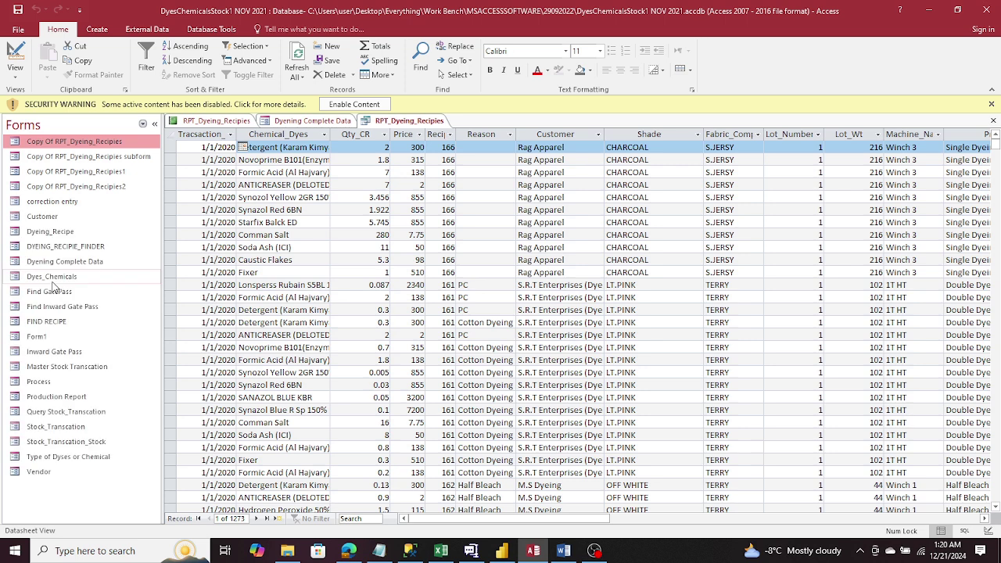
{"action": "left_click", "coordinate": [143, 126]}
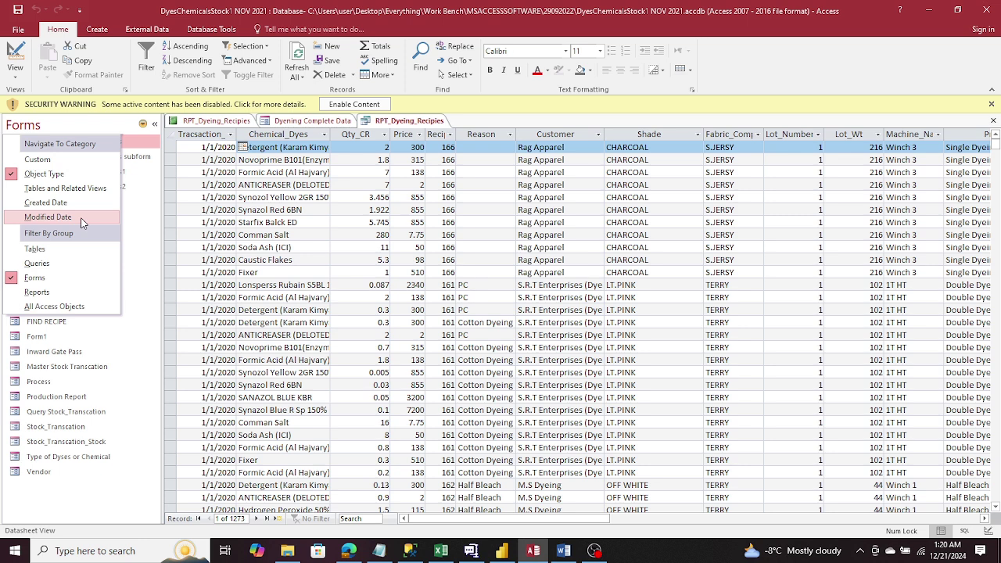
{"action": "left_click", "coordinate": [61, 293]}
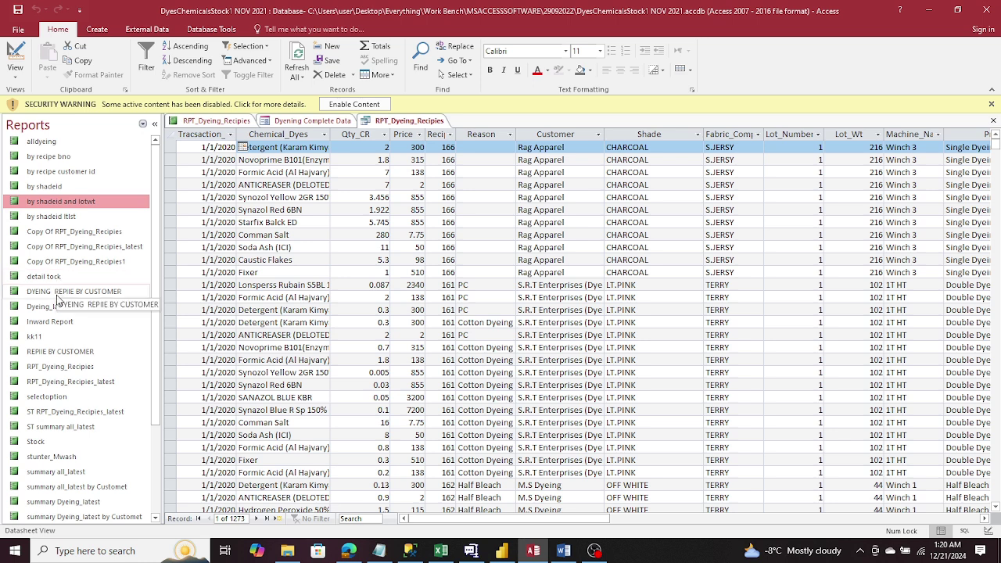
{"action": "double_click", "coordinate": [70, 382]}
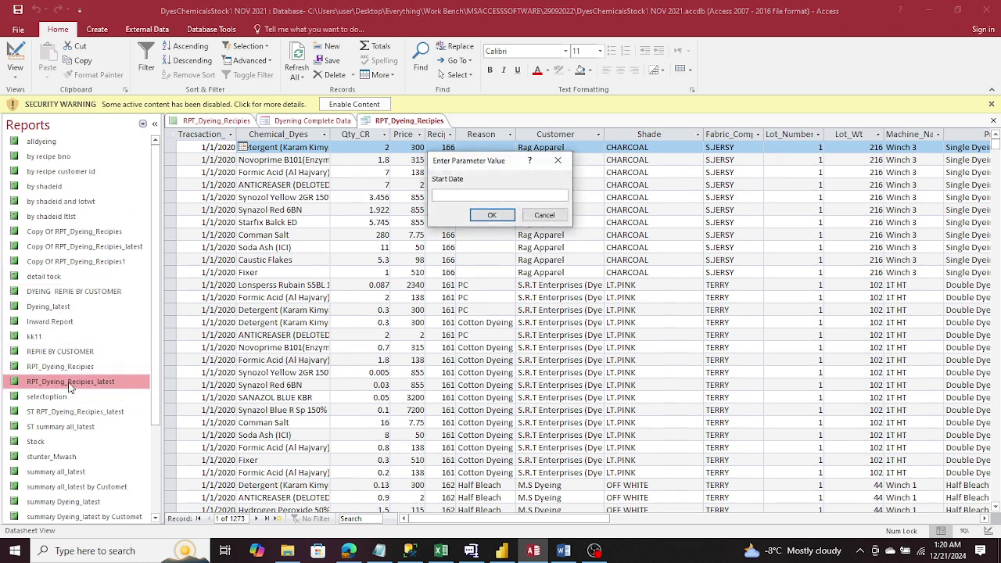
{"action": "type", "text": "1-jan-2020"}
{"action": "key", "text": "Return"}
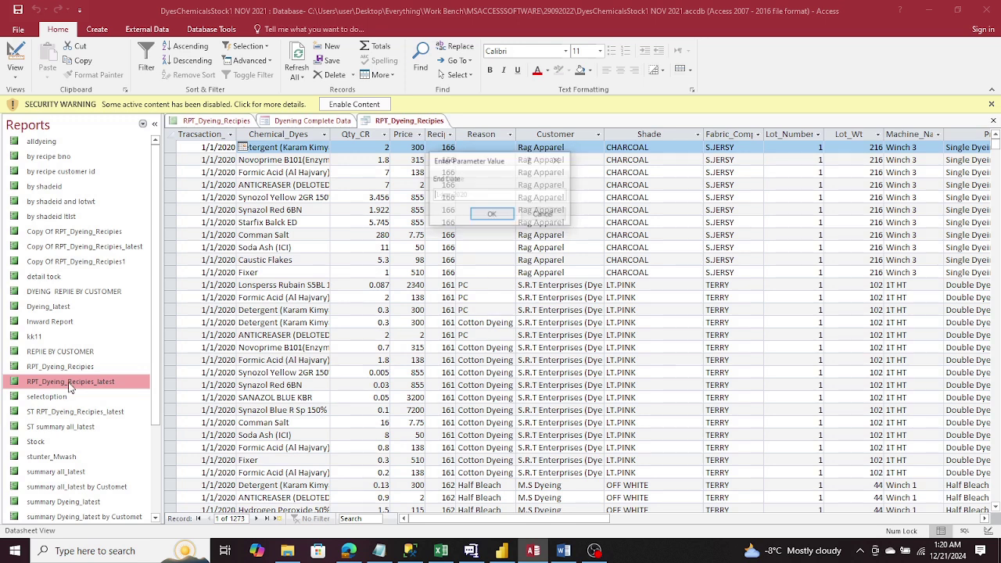
{"action": "type", "text": "30"}
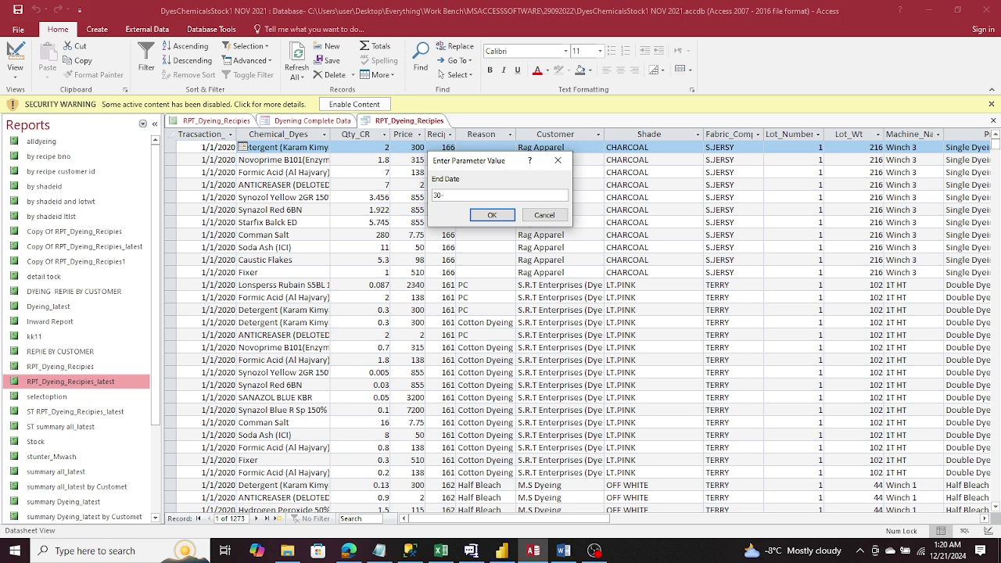
{"action": "type", "text": "-jan-2020"}
{"action": "key", "text": "Return"}
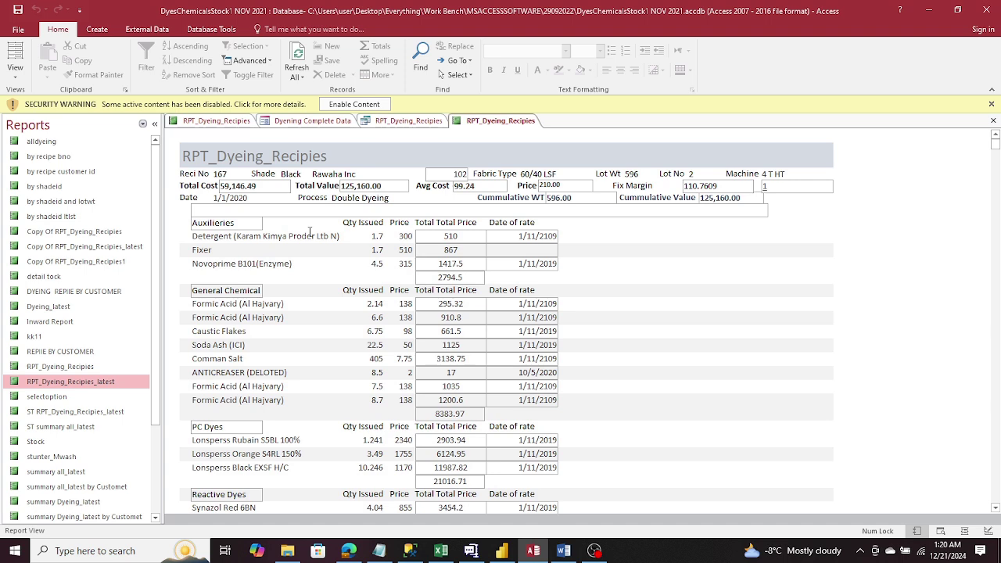
Examine the chemical and dye cost breakdowns in the recipe report, and return to the RPT_Dyeing_Recipies query results.
{"action": "scroll", "coordinate": [309, 235], "scroll_direction": "down", "scroll_amount": 1}
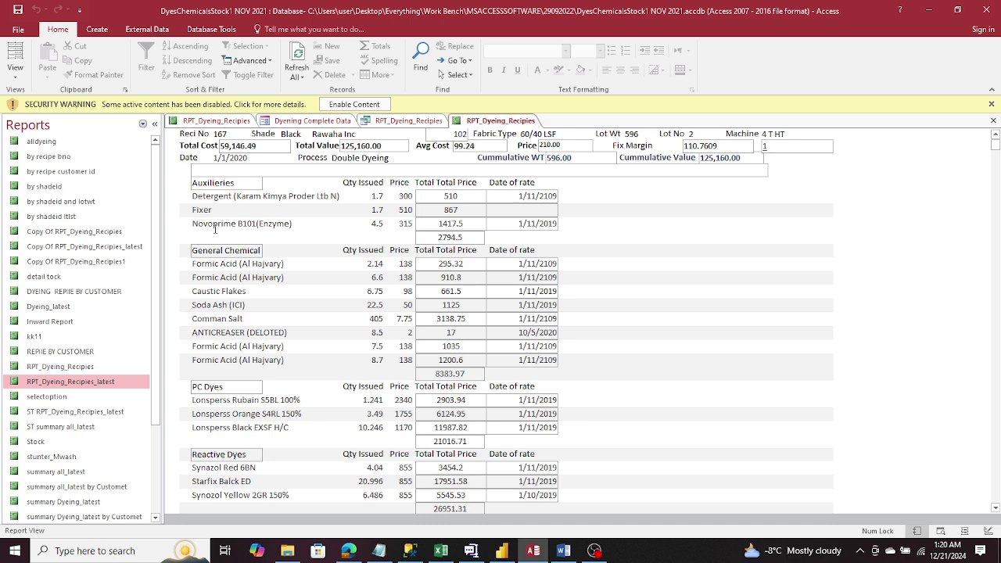
{"action": "scroll", "coordinate": [215, 228], "scroll_direction": "down", "scroll_amount": 6}
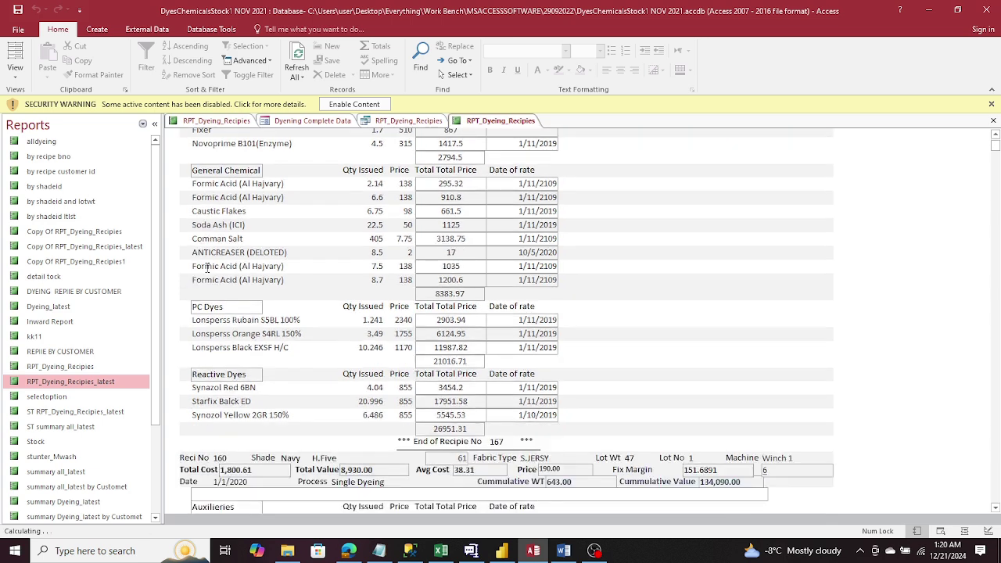
{"action": "scroll", "coordinate": [210, 271], "scroll_direction": "down", "scroll_amount": 1}
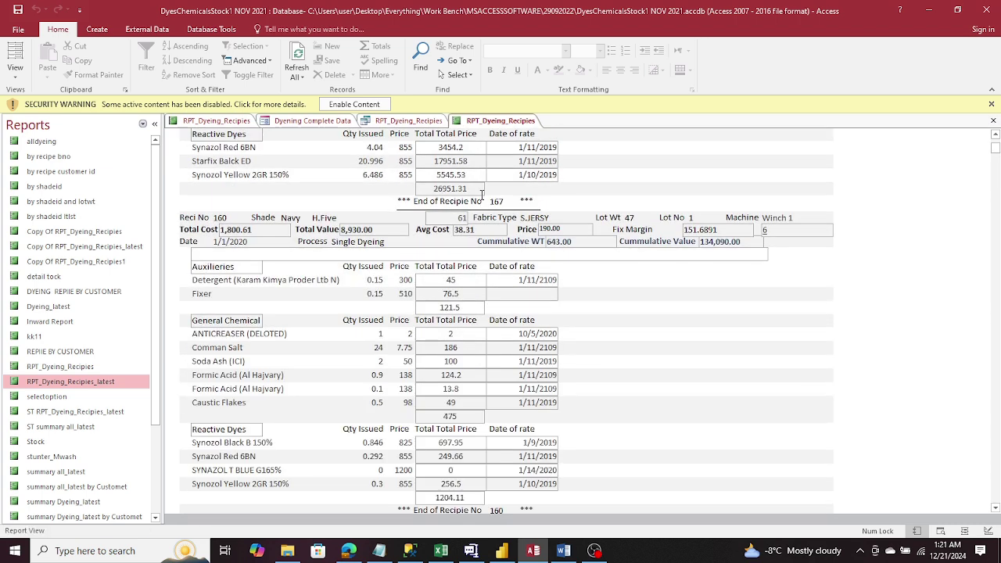
{"action": "scroll", "coordinate": [482, 193], "scroll_direction": "up", "scroll_amount": 1}
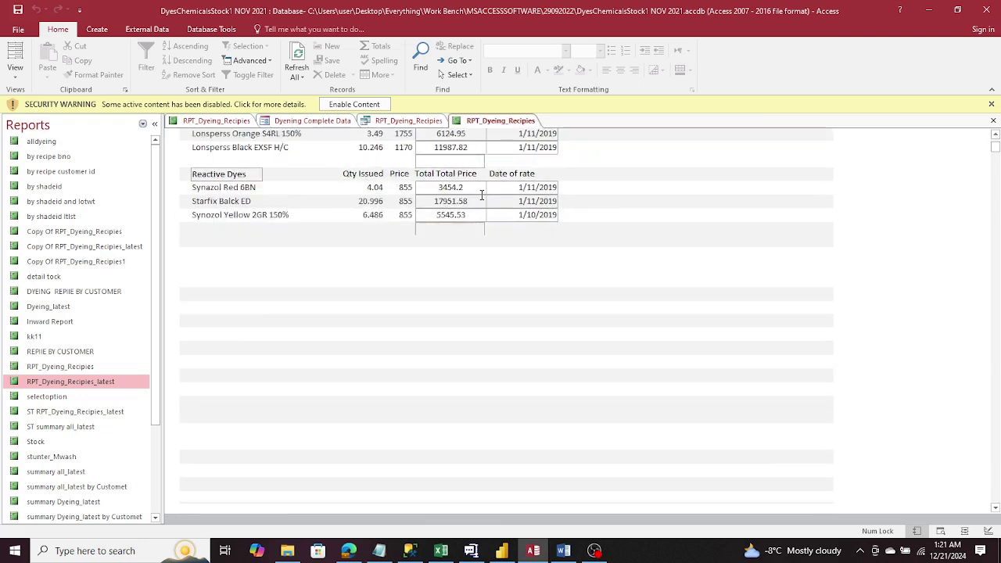
{"action": "scroll", "coordinate": [481, 196], "scroll_direction": "down", "scroll_amount": 1}
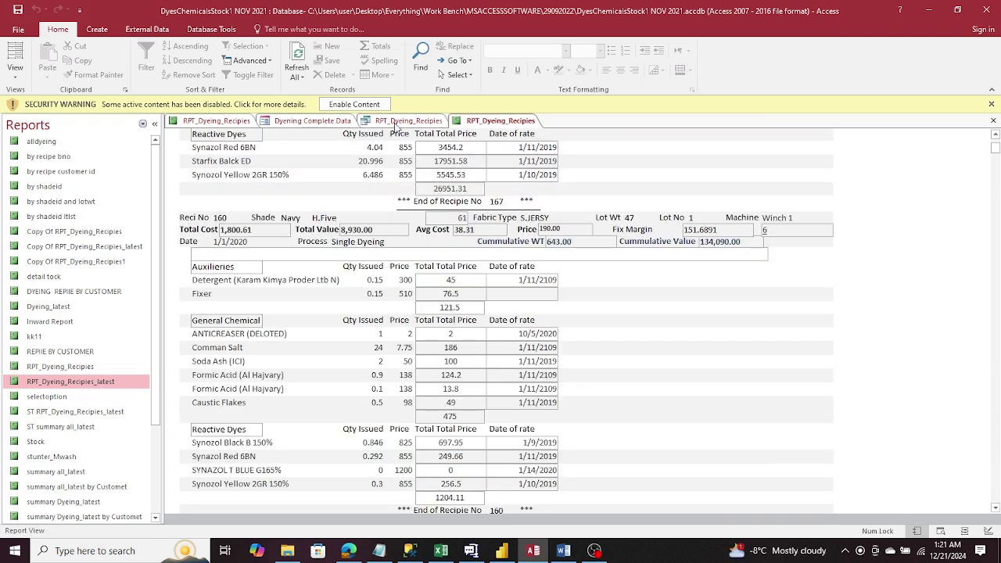
{"action": "left_click", "coordinate": [398, 128]}
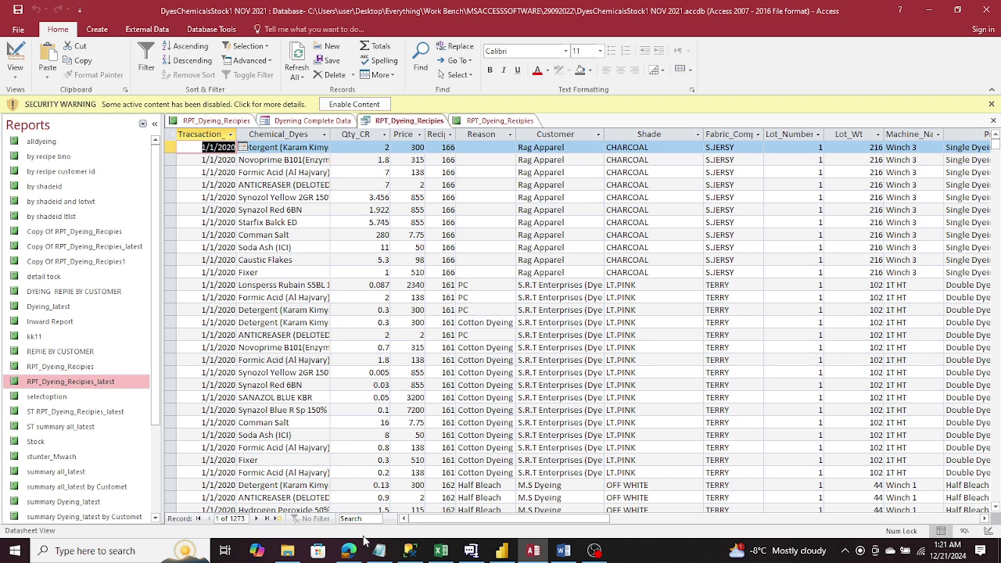
Switch to SQL Server Management Studio, enlarge the results pane and look through the dyeing recipe rows.
{"action": "left_click", "coordinate": [408, 550]}
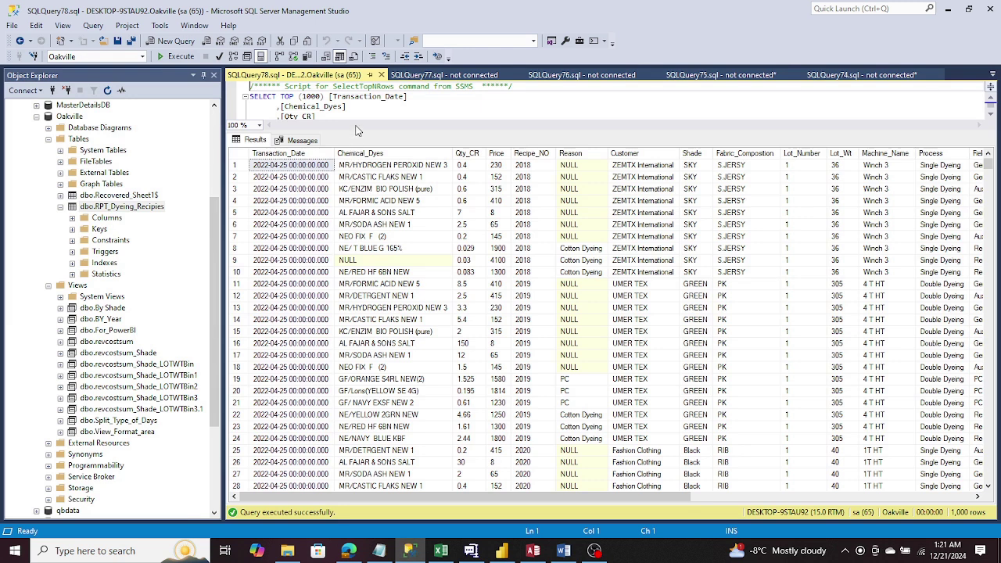
{"action": "left_click_drag", "start_coordinate": [357, 132], "coordinate": [360, 97]}
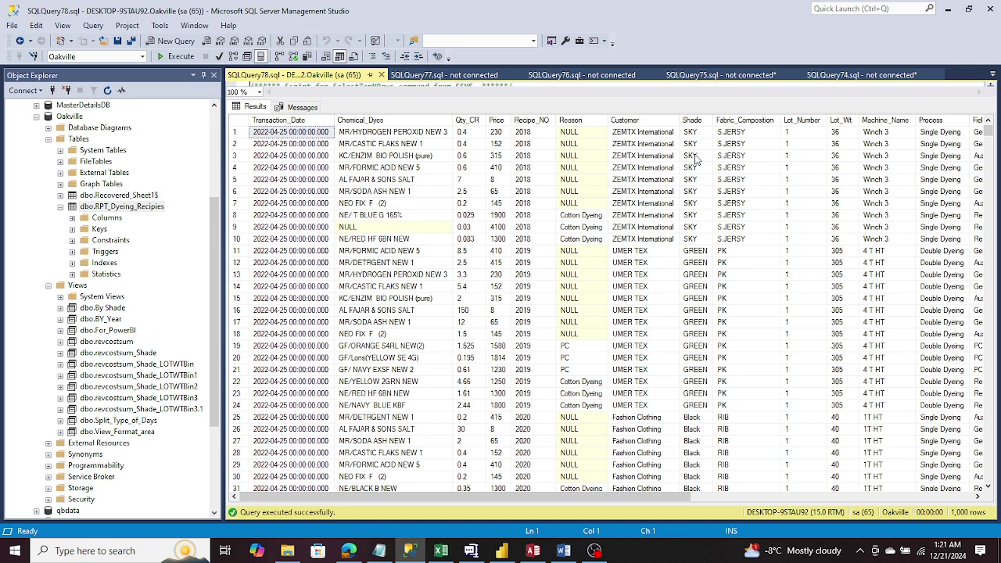
{"action": "scroll", "coordinate": [266, 145], "scroll_direction": "down", "scroll_amount": 14}
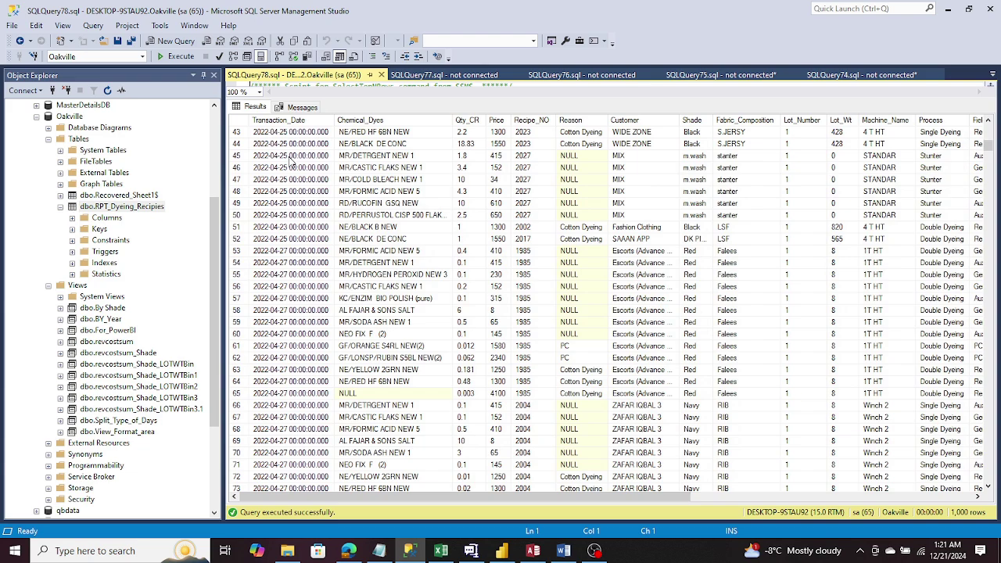
{"action": "scroll", "coordinate": [290, 161], "scroll_direction": "down", "scroll_amount": 10}
{"action": "scroll", "coordinate": [291, 160], "scroll_direction": "up", "scroll_amount": 20}
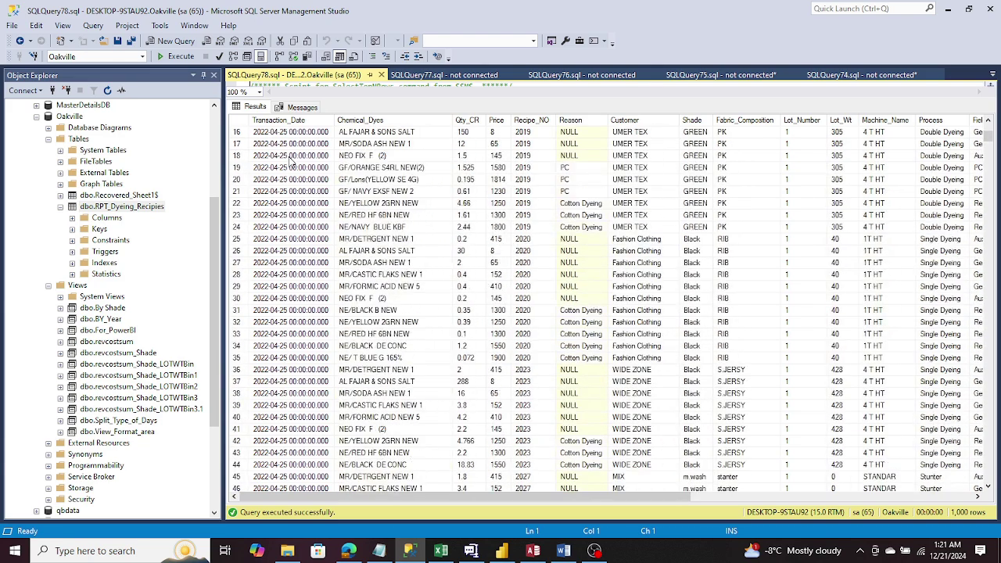
{"action": "scroll", "coordinate": [291, 160], "scroll_direction": "up", "scroll_amount": 5}
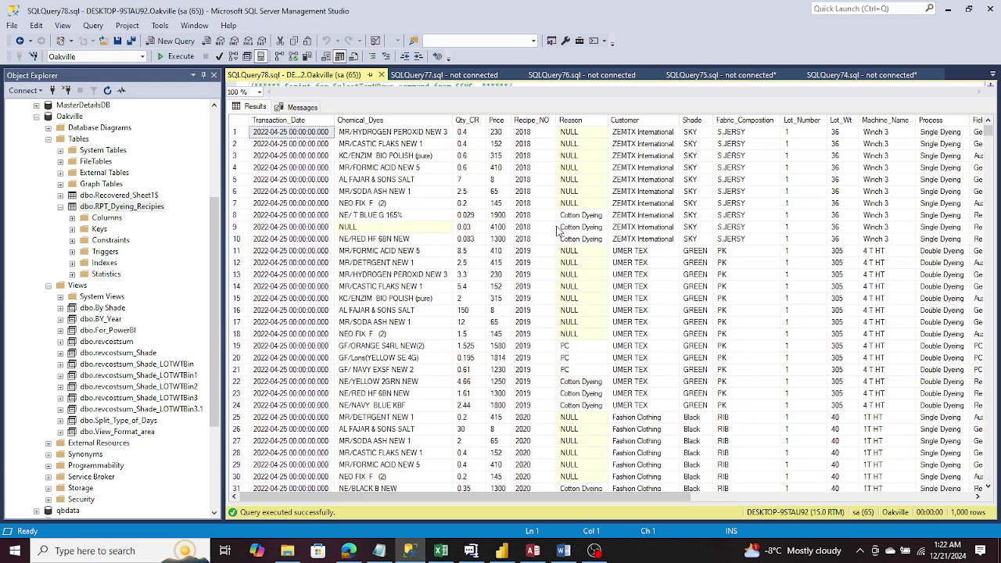
Inspect the columns of the dbo.RPT_Dyeing_Recipies table, collapse them again and switch back to the Access database.
{"action": "left_click", "coordinate": [72, 218]}
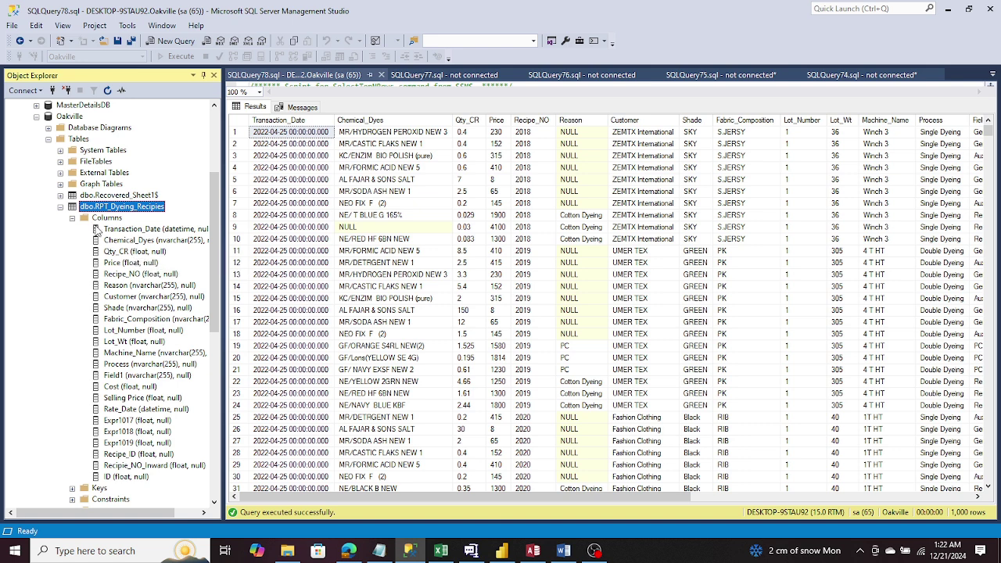
{"action": "left_click", "coordinate": [72, 218]}
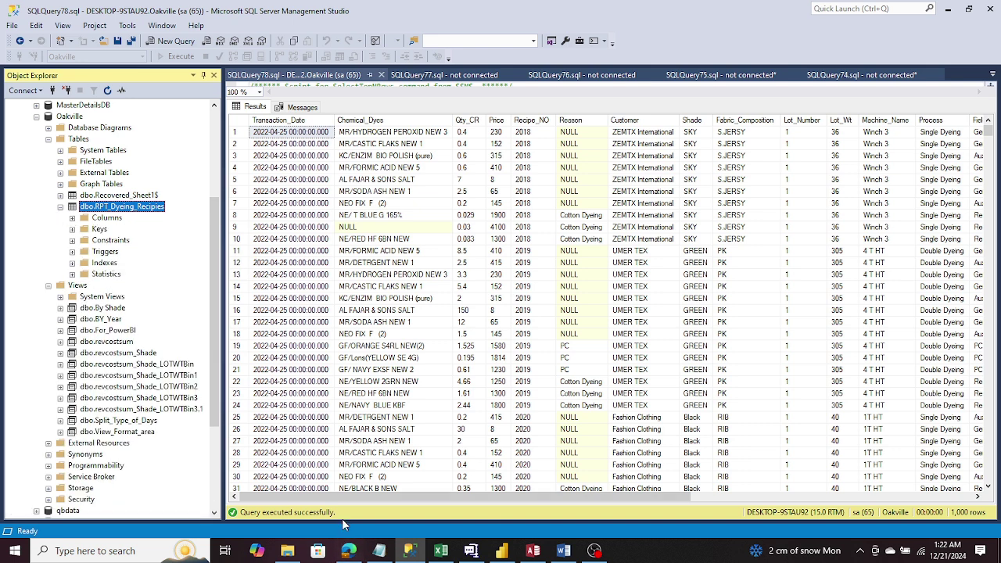
{"action": "mouse_move", "coordinate": [532, 552]}
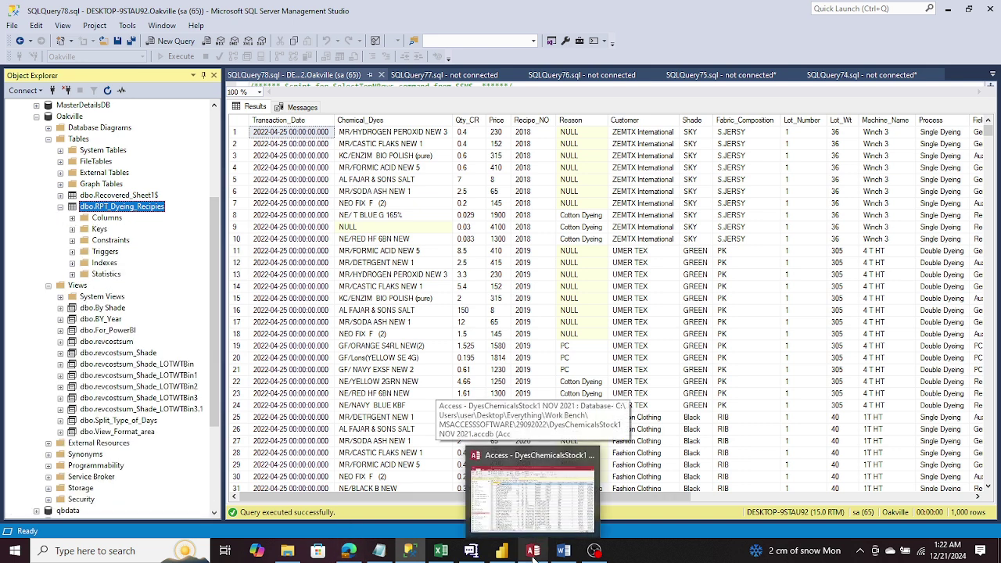
{"action": "left_click", "coordinate": [533, 554]}
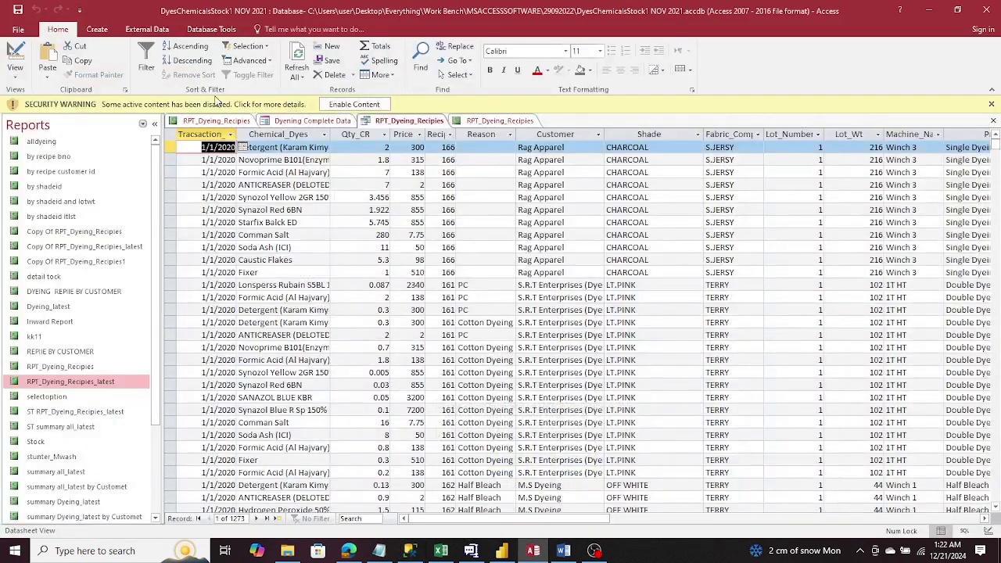
Open the RPT_Dyeing_Recipies query in Design View and enlarge the area showing its source tables.
{"action": "left_click", "coordinate": [65, 383]}
{"action": "right_click", "coordinate": [65, 387]}
{"action": "key", "text": "Escape"}
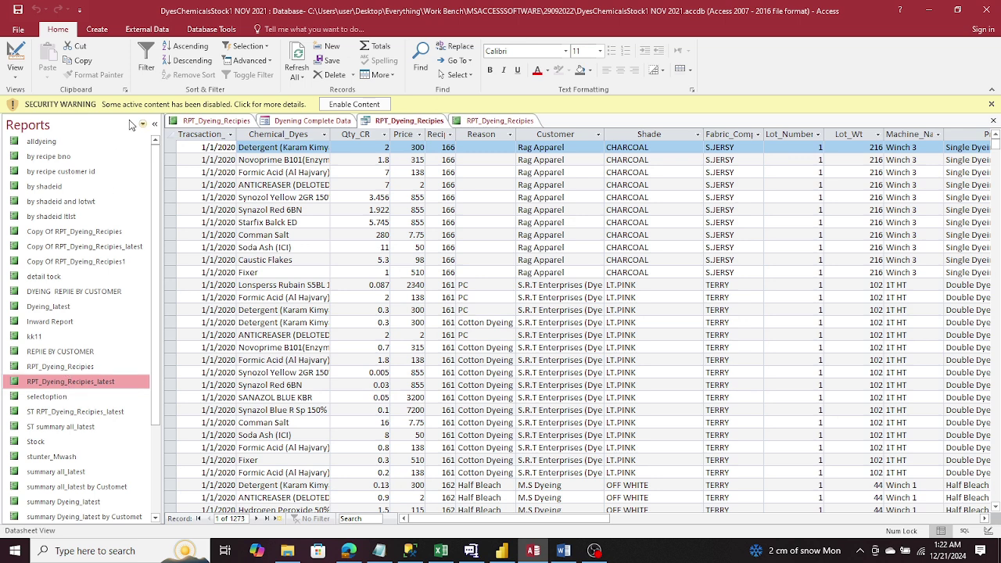
{"action": "left_click", "coordinate": [389, 122]}
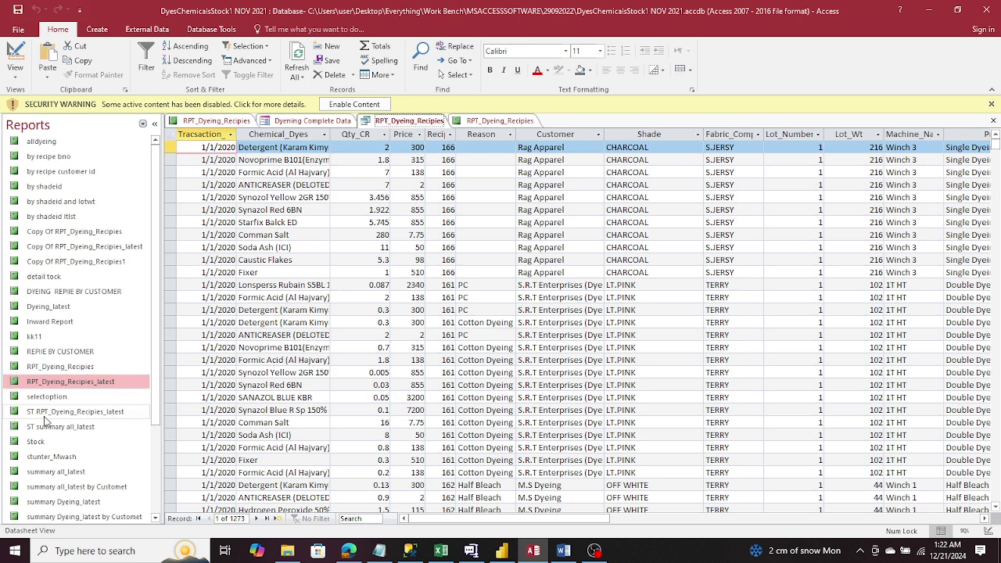
{"action": "right_click", "coordinate": [72, 391]}
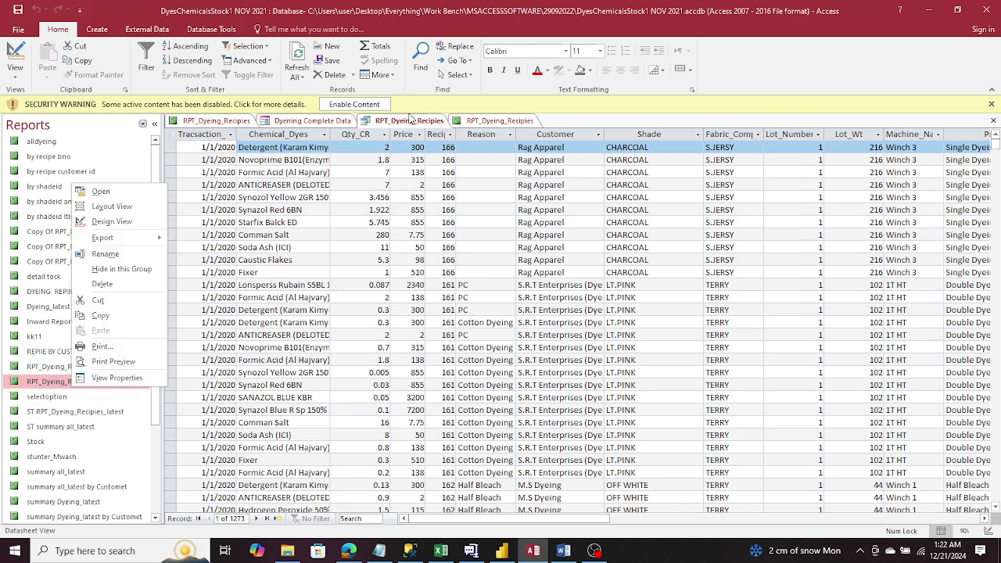
{"action": "left_click", "coordinate": [405, 123]}
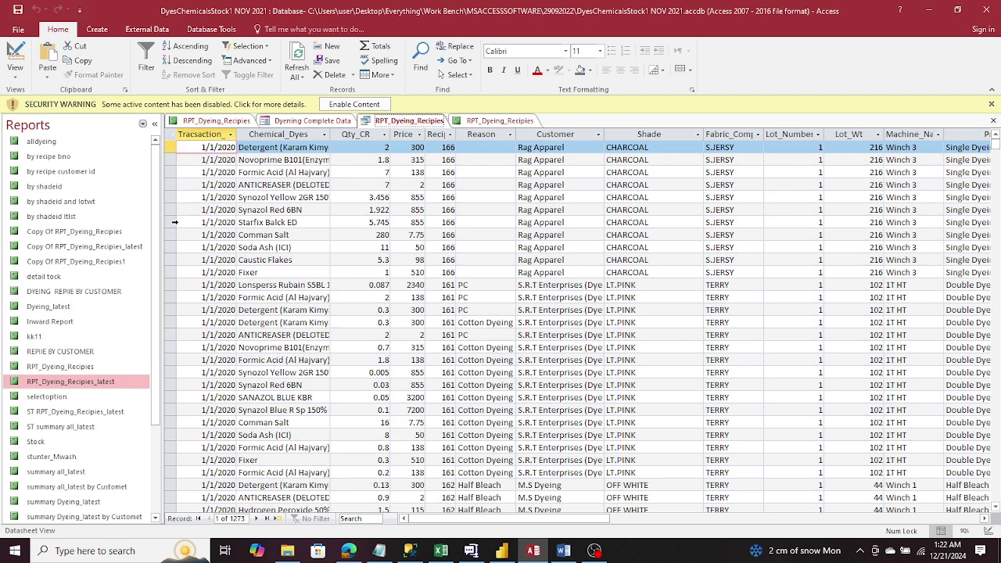
{"action": "right_click", "coordinate": [407, 123]}
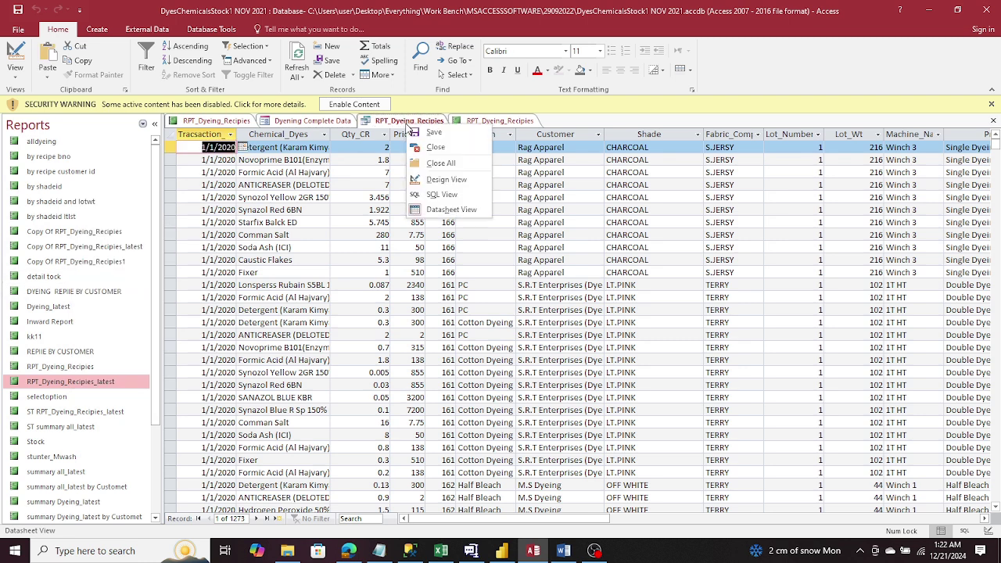
{"action": "left_click", "coordinate": [430, 182]}
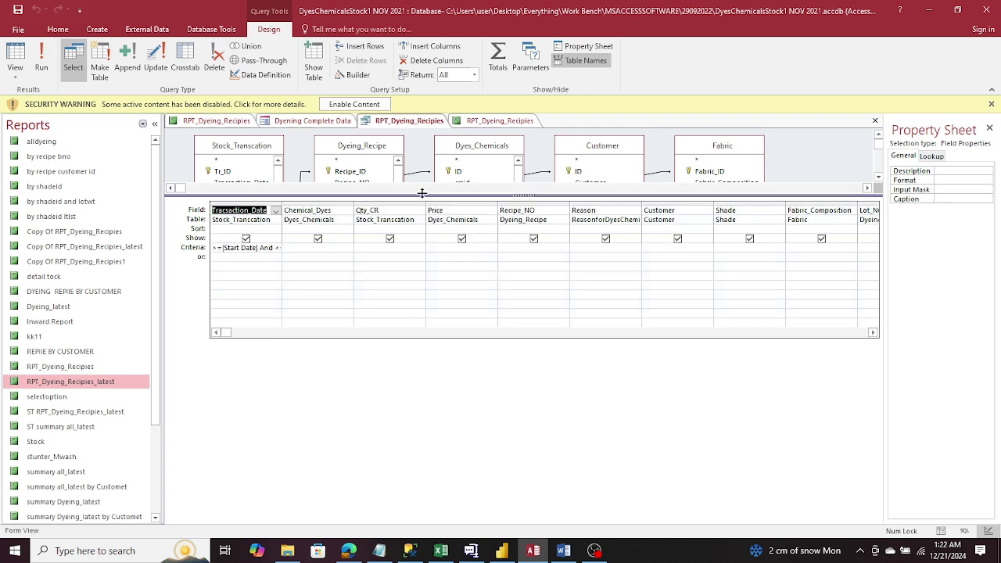
{"action": "left_click_drag", "start_coordinate": [426, 410], "coordinate": [426, 409]}
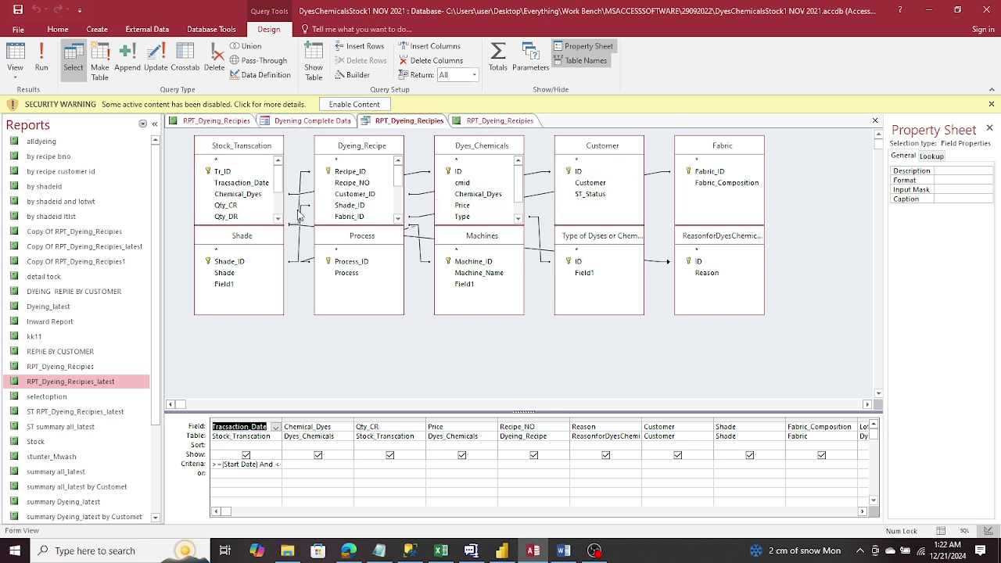
Rearrange the query diagram by moving the Shade and Process tables lower and Stock_Transcation away from Dyeing_Recipe to expose the join lines.
{"action": "left_click", "coordinate": [228, 245]}
{"action": "left_click_drag", "start_coordinate": [228, 242], "coordinate": [211, 307]}
{"action": "left_click_drag", "start_coordinate": [244, 153], "coordinate": [216, 150]}
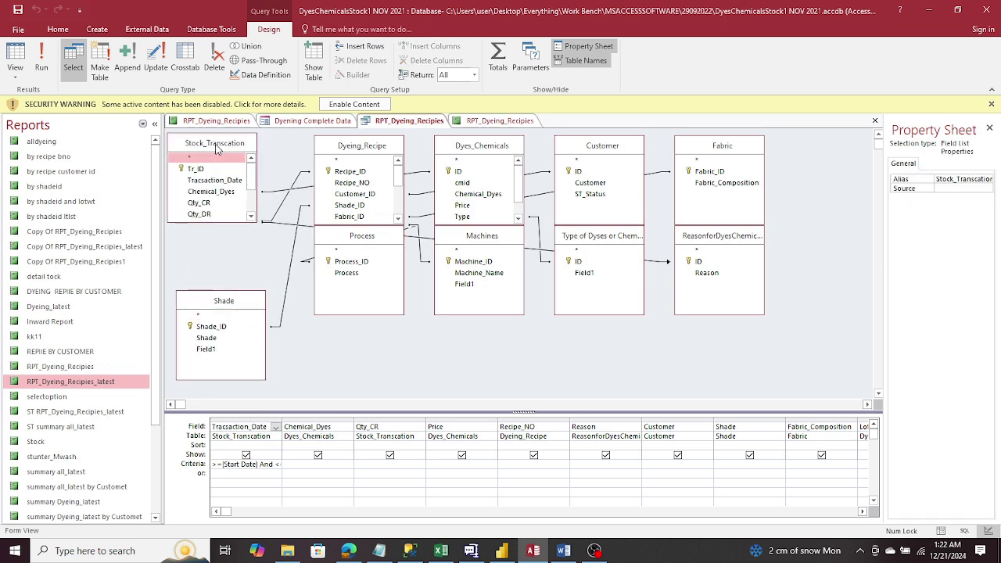
{"action": "left_click_drag", "start_coordinate": [370, 236], "coordinate": [370, 315]}
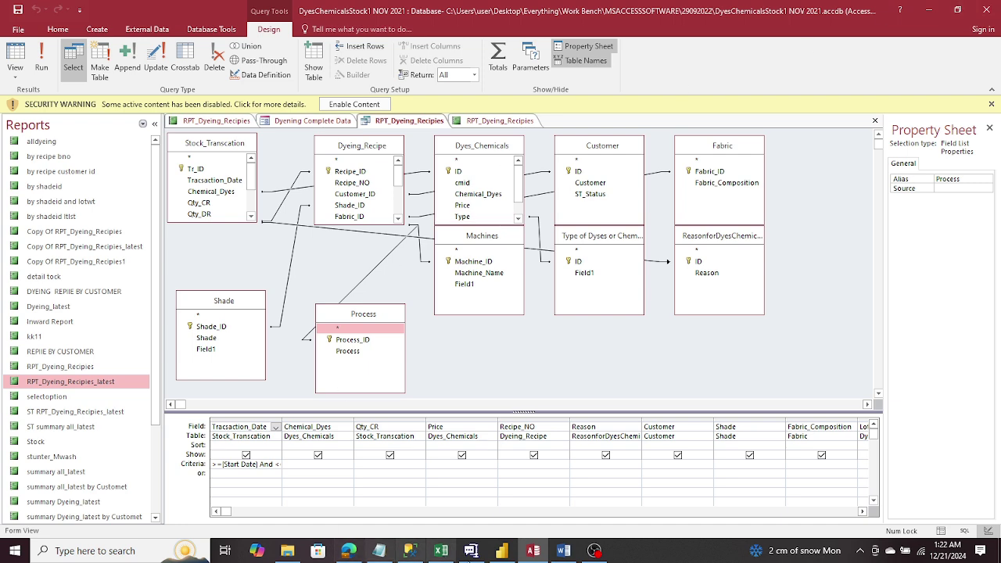
Switch to SQL Server Management Studio and script the dbo.revcostsum_Shade_LOTWTBin3.1 view as CREATE in a new query editor window.
{"action": "left_click", "coordinate": [409, 550]}
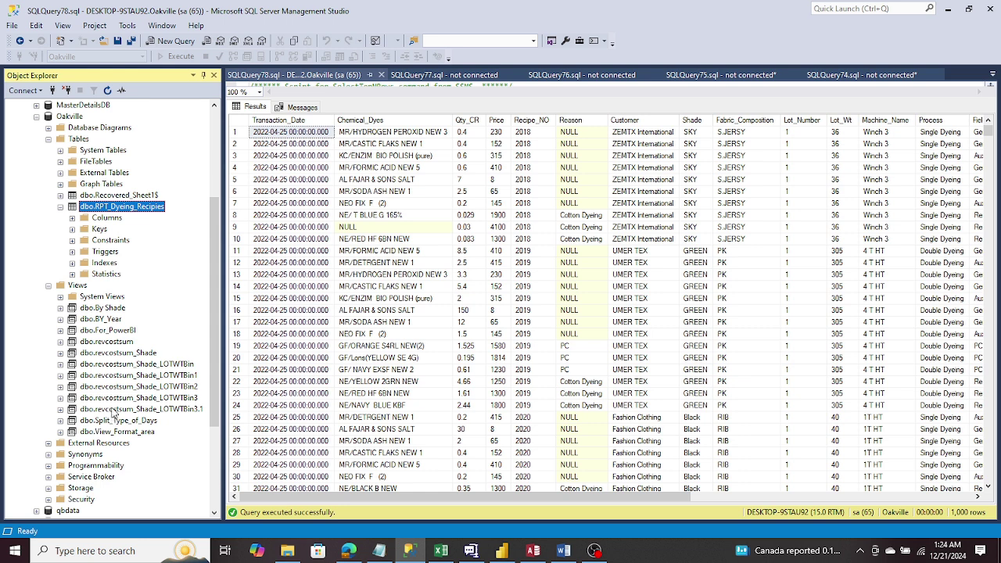
{"action": "right_click", "coordinate": [113, 410]}
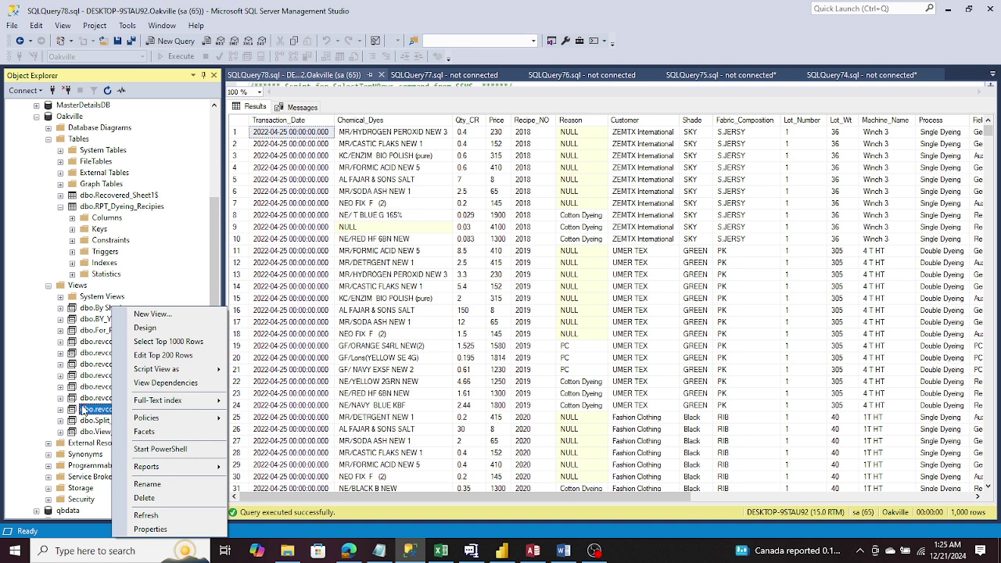
{"action": "left_click", "coordinate": [80, 413]}
{"action": "right_click", "coordinate": [95, 414]}
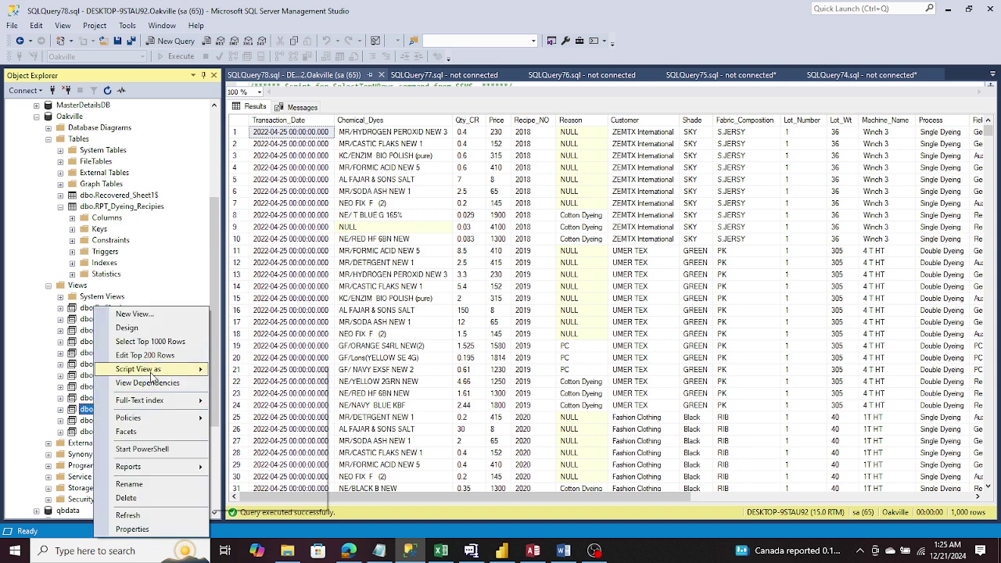
{"action": "mouse_move", "coordinate": [154, 370]}
{"action": "mouse_move", "coordinate": [248, 374]}
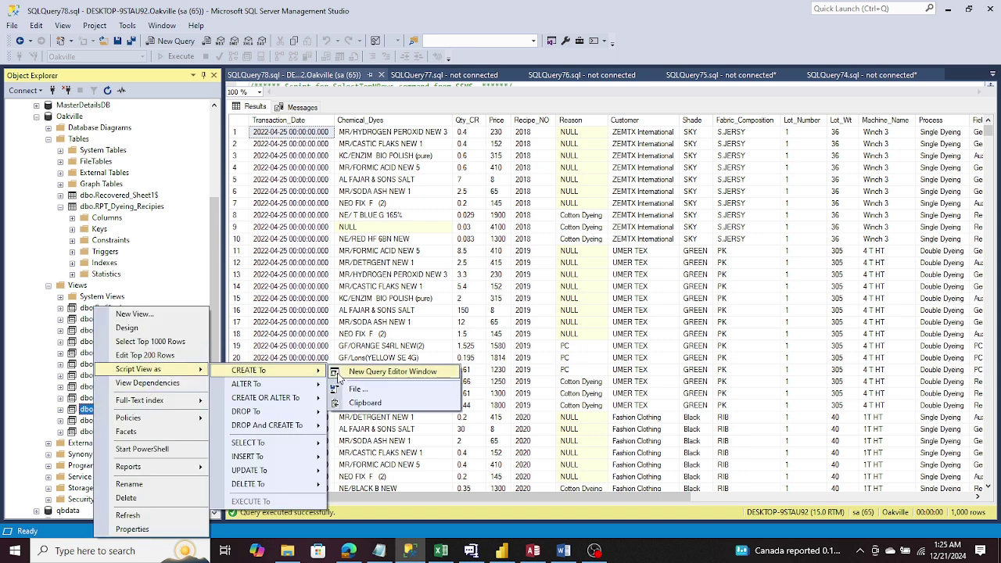
{"action": "left_click", "coordinate": [354, 373]}
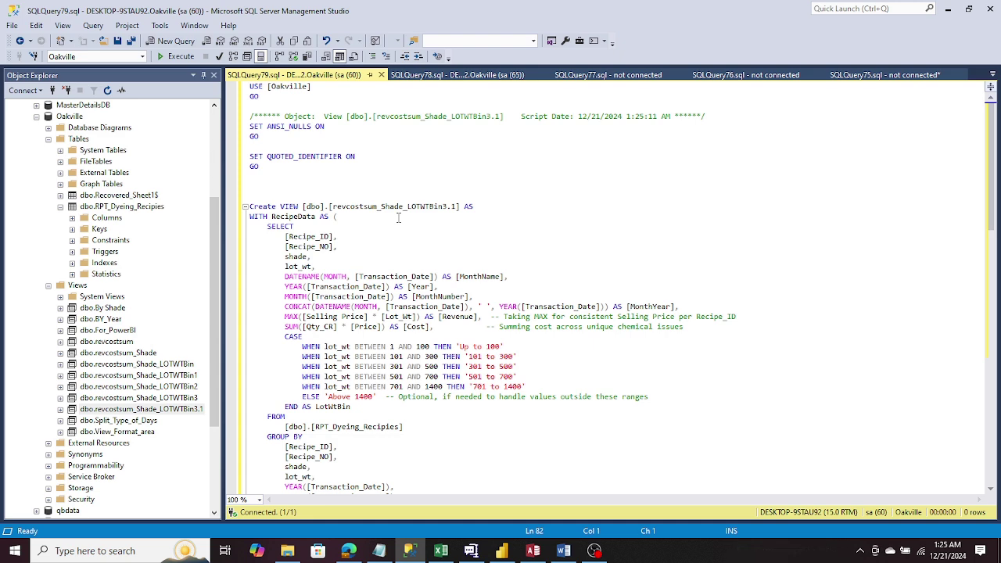
Read through the view's script, examining the RecipeData expression, lot weight bins, revenue and cost aggregations, and grouping.
{"action": "scroll", "coordinate": [398, 219], "scroll_direction": "down", "scroll_amount": 2}
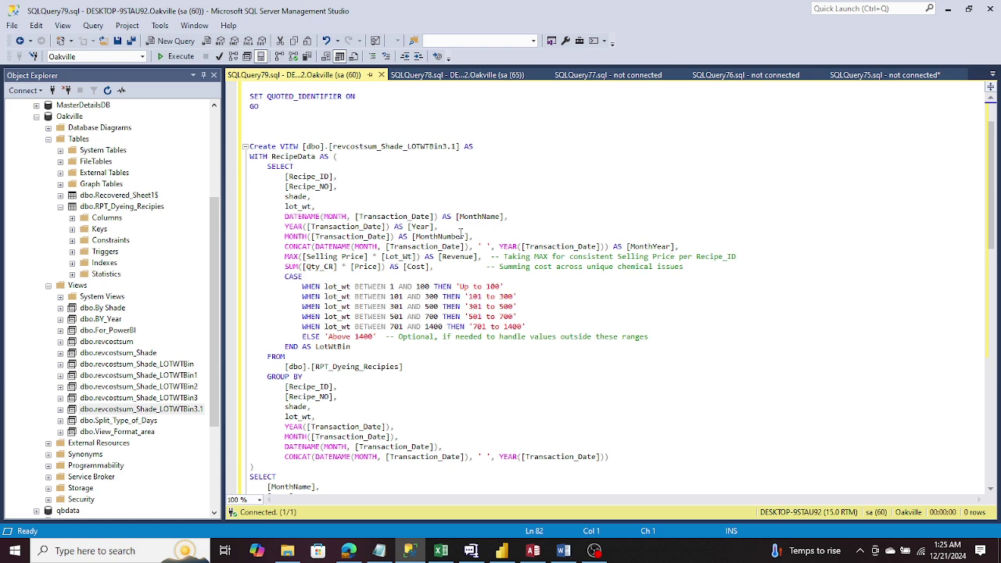
{"action": "scroll", "coordinate": [444, 266], "scroll_direction": "down", "scroll_amount": 1}
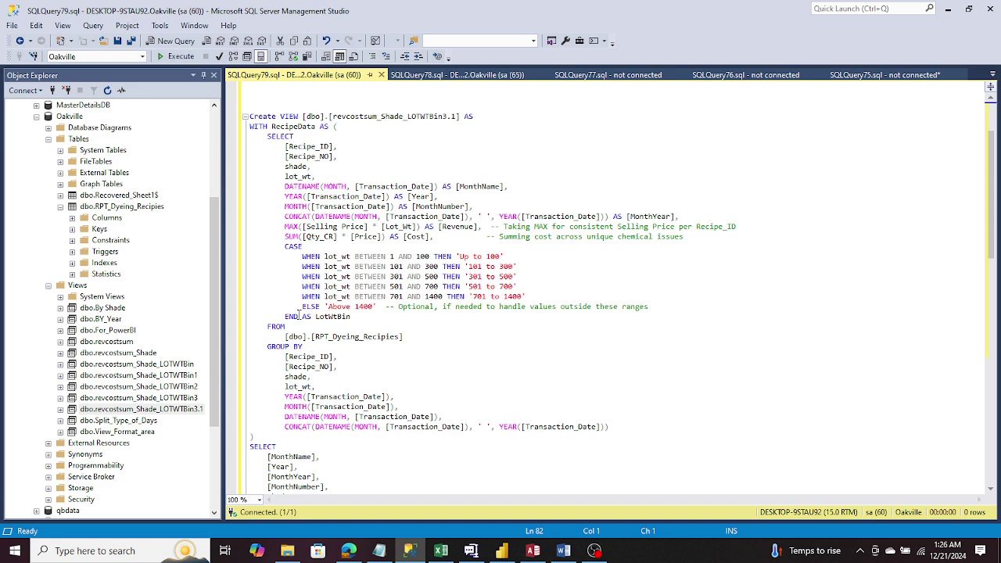
{"action": "scroll", "coordinate": [298, 313], "scroll_direction": "down", "scroll_amount": 1}
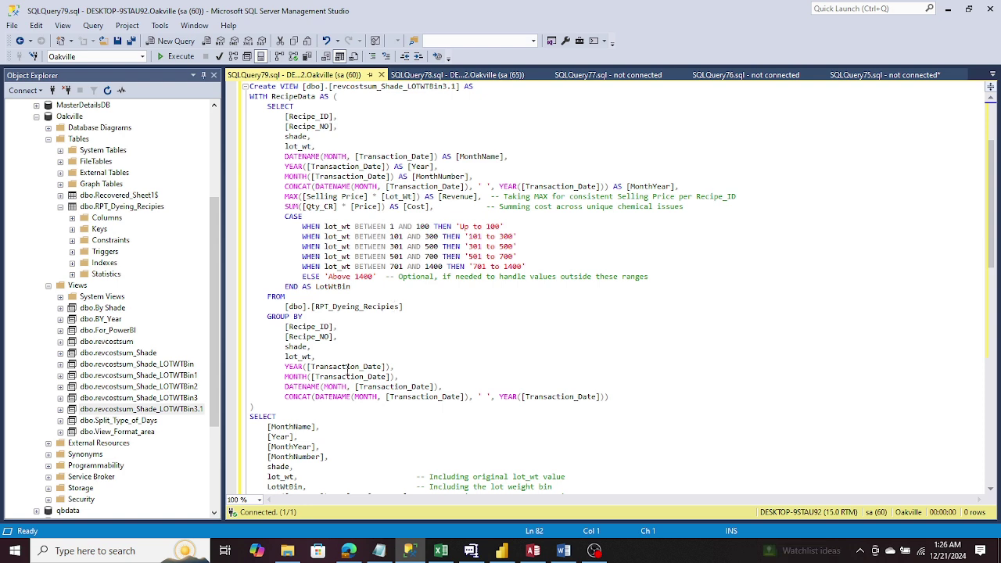
{"action": "scroll", "coordinate": [346, 419], "scroll_direction": "down", "scroll_amount": 2}
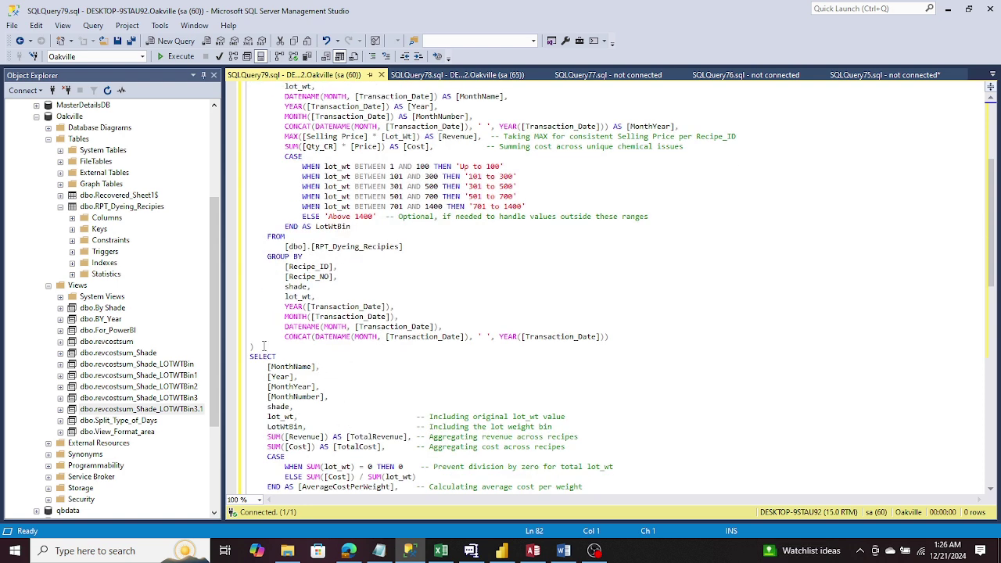
{"action": "scroll", "coordinate": [264, 346], "scroll_direction": "down", "scroll_amount": 5}
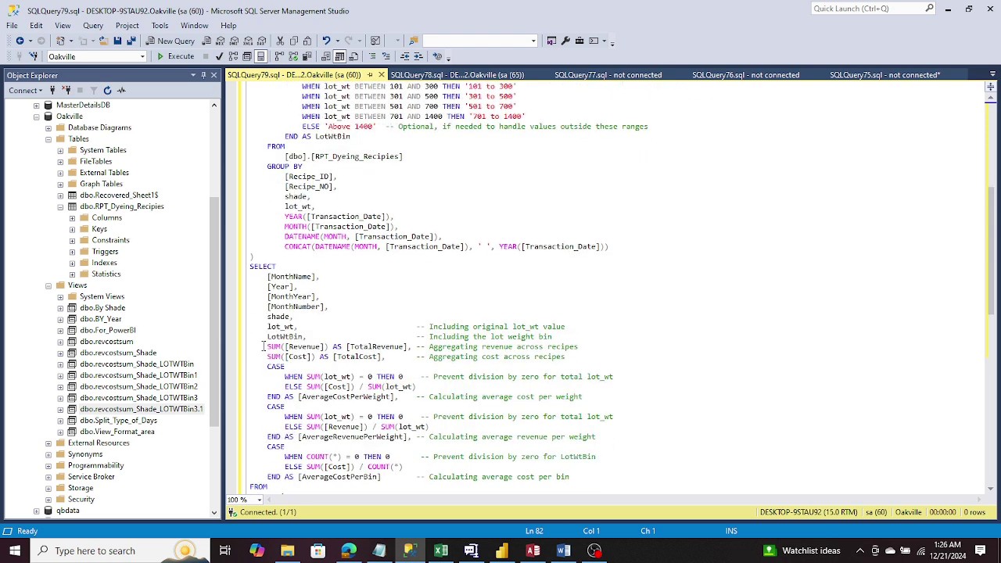
{"action": "scroll", "coordinate": [263, 347], "scroll_direction": "down", "scroll_amount": 1}
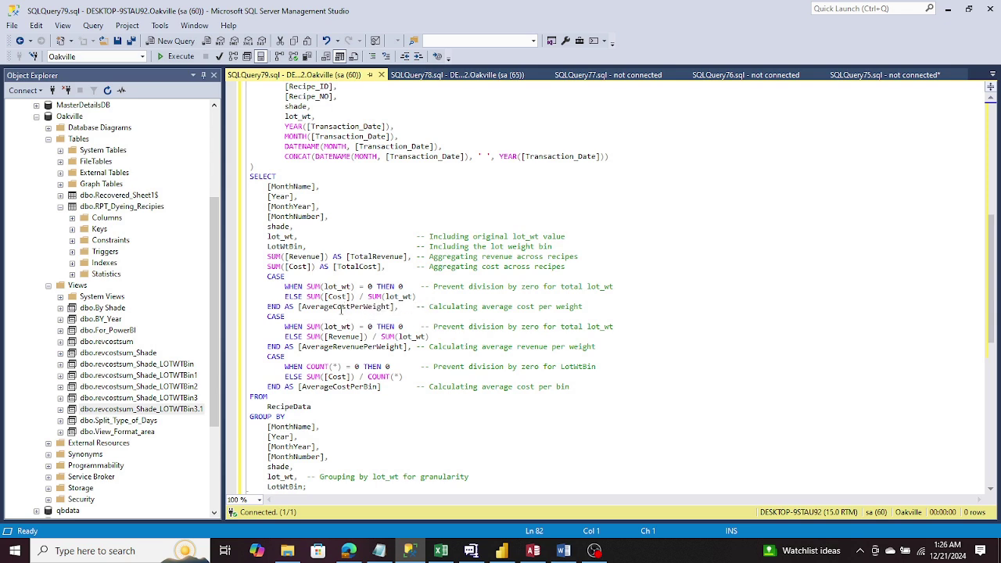
{"action": "scroll", "coordinate": [321, 344], "scroll_direction": "down", "scroll_amount": 1}
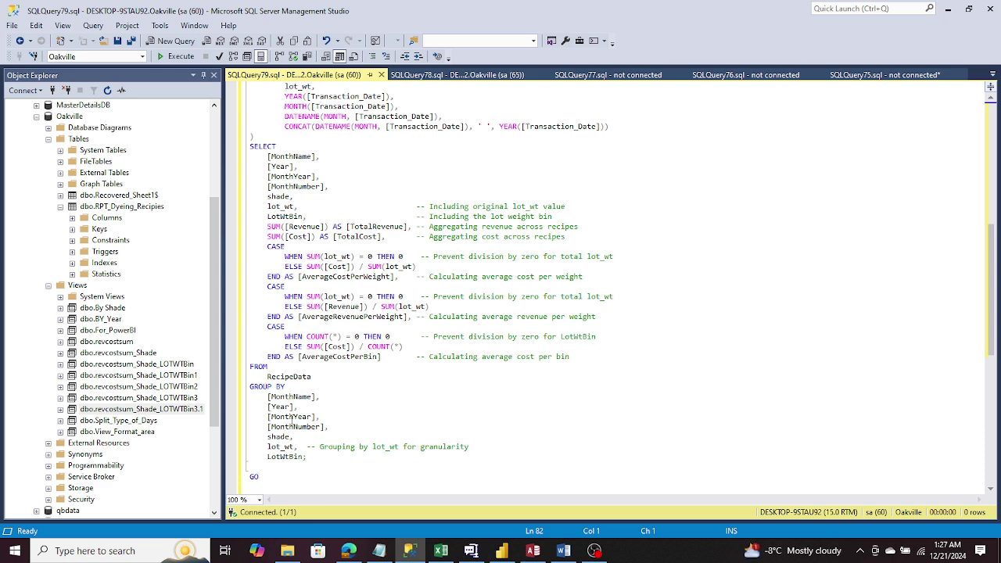
{"action": "scroll", "coordinate": [266, 398], "scroll_direction": "down", "scroll_amount": 2}
Select the top 1000 rows of dbo.revcostsum_Shade_LOTWTBin3.1 and enlarge the results area in width and height.
{"action": "right_click", "coordinate": [150, 409]}
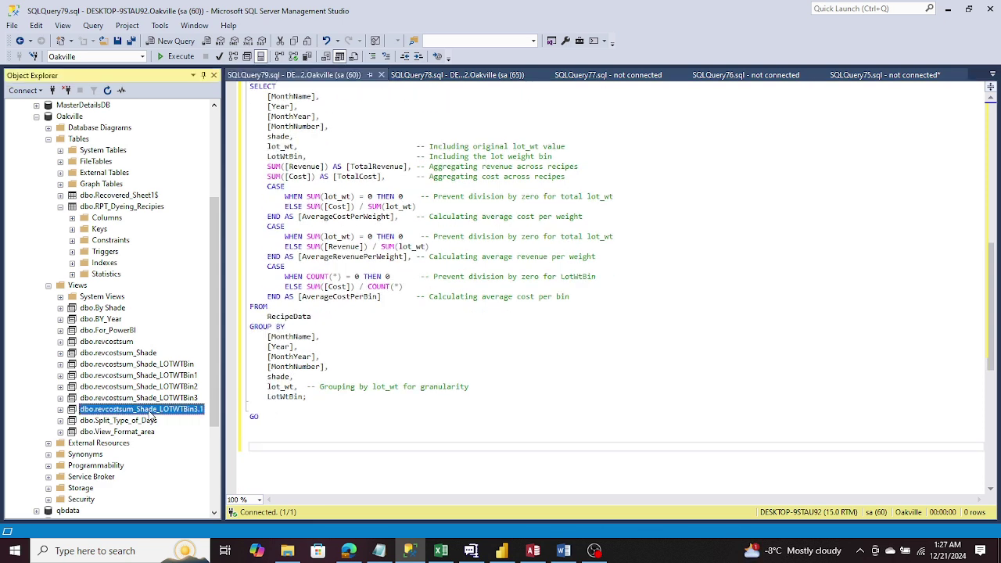
{"action": "left_click", "coordinate": [216, 340]}
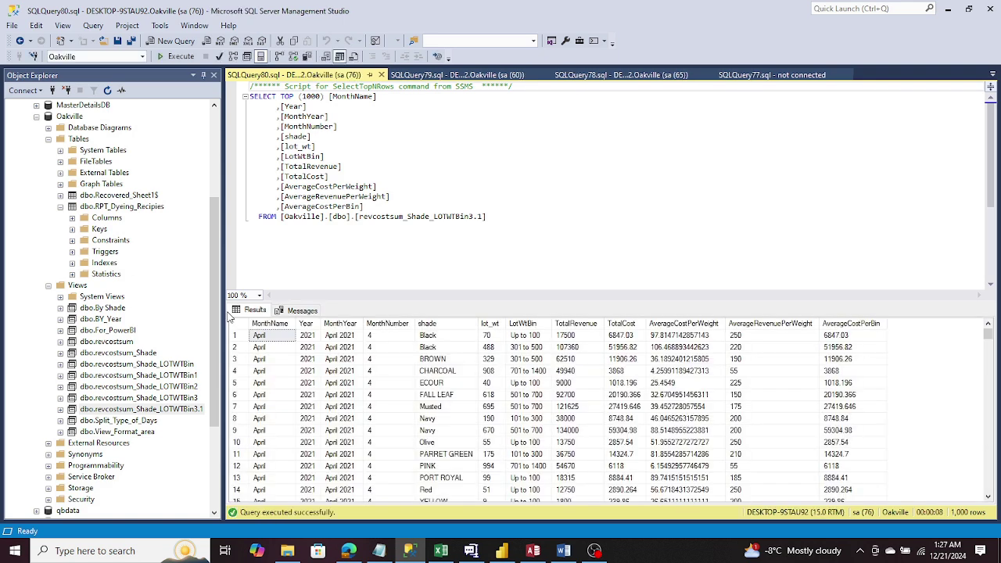
{"action": "left_click_drag", "start_coordinate": [223, 247], "coordinate": [110, 251]}
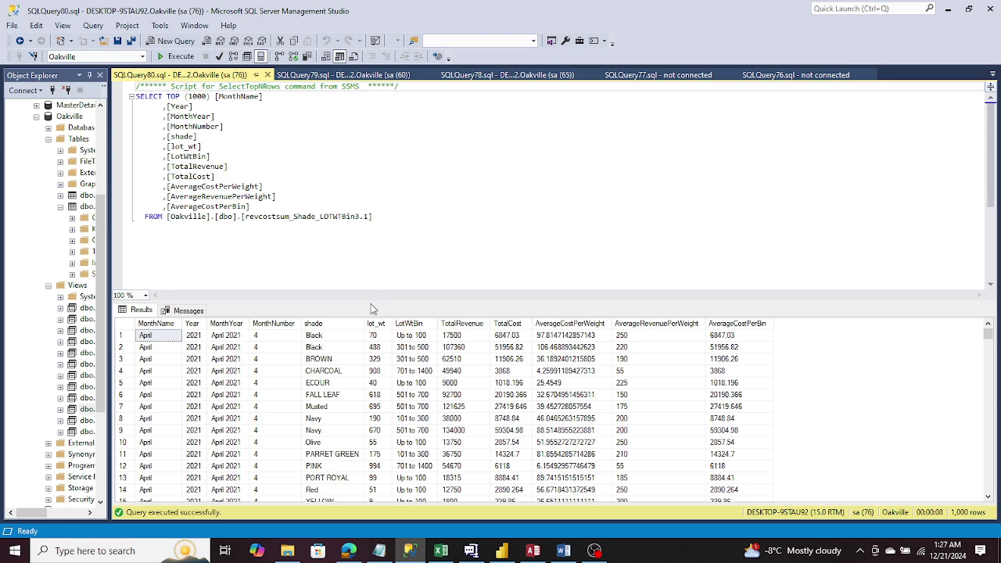
{"action": "left_click_drag", "start_coordinate": [372, 301], "coordinate": [385, 146]}
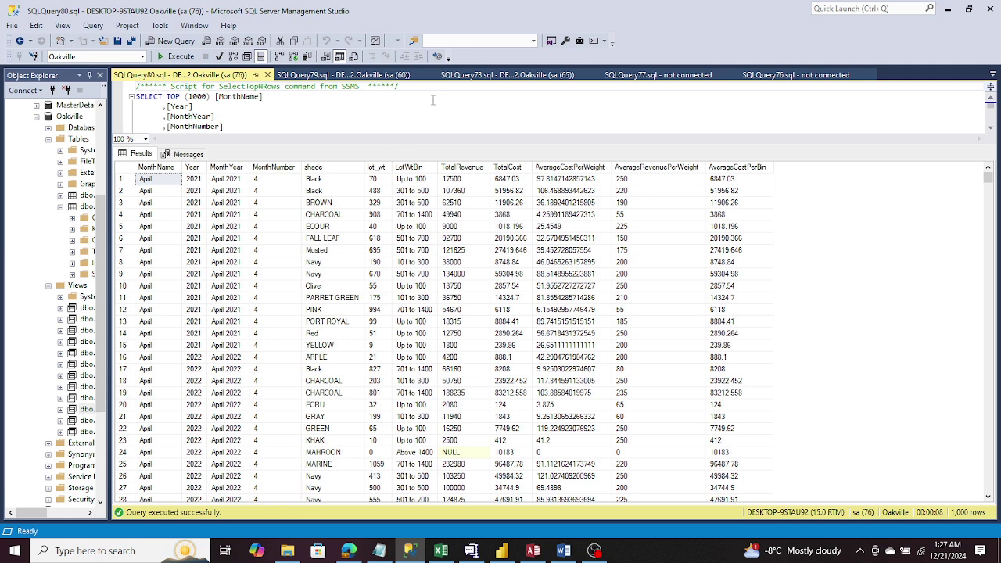
Compare the view's script and the raw dyeing recipe rows with the summarized output, ending on the view's results.
{"action": "left_click", "coordinate": [342, 76]}
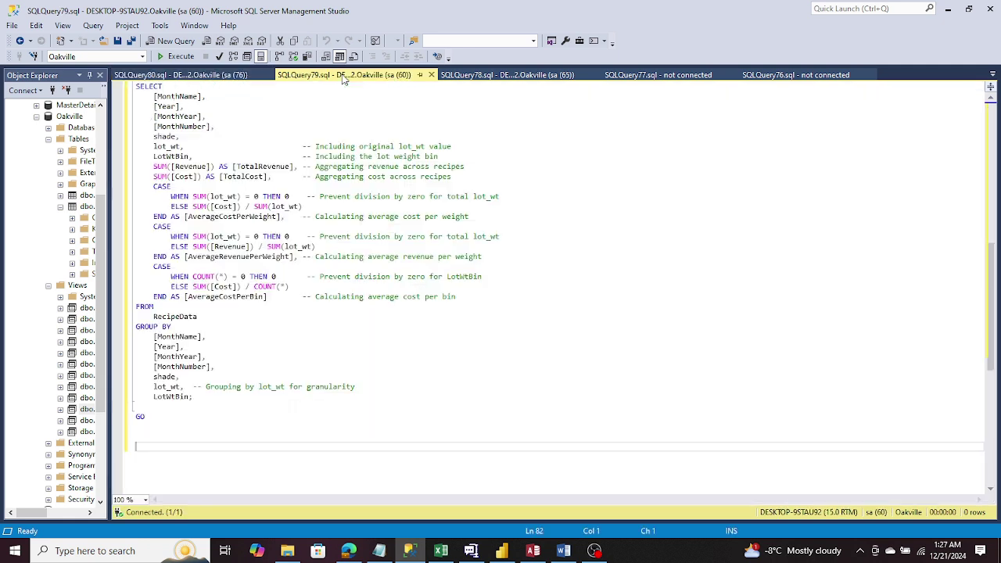
{"action": "left_click", "coordinate": [493, 76]}
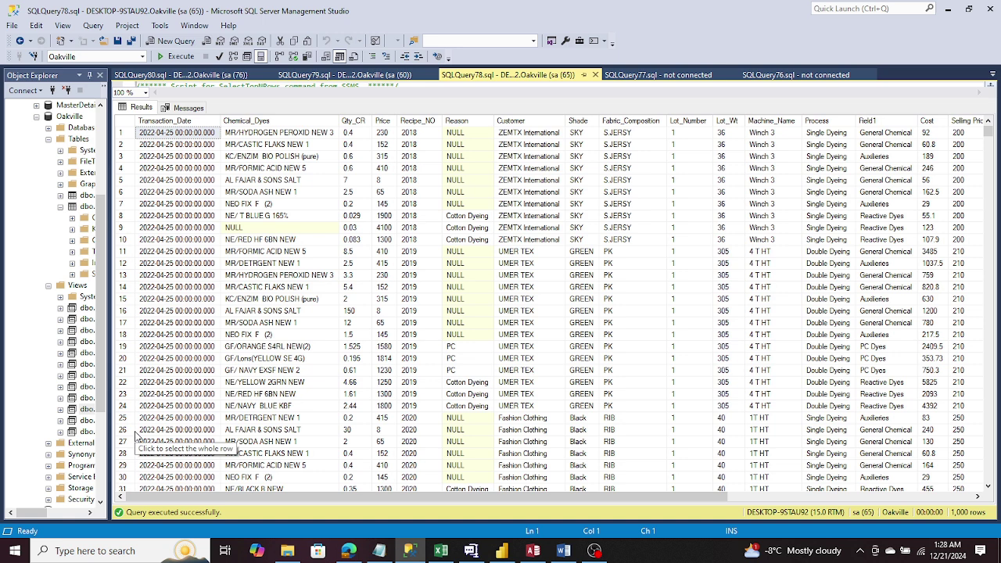
{"action": "left_click", "coordinate": [156, 75]}
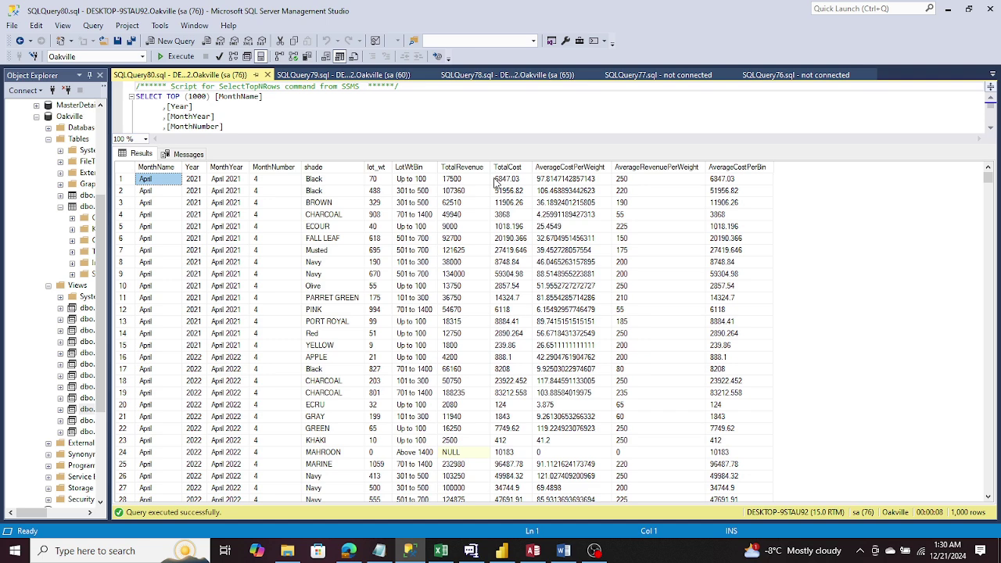
Switch to the Access database and review the Dyening Complete Data form and the beginning of the RPT_Dyeing_Recipies report.
{"action": "left_click", "coordinate": [501, 550]}
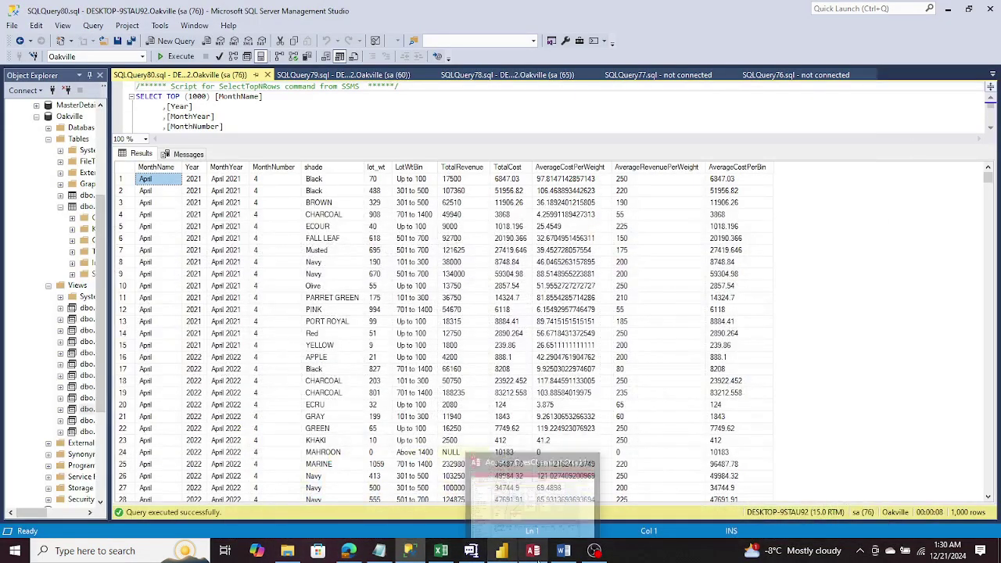
{"action": "left_click", "coordinate": [532, 551]}
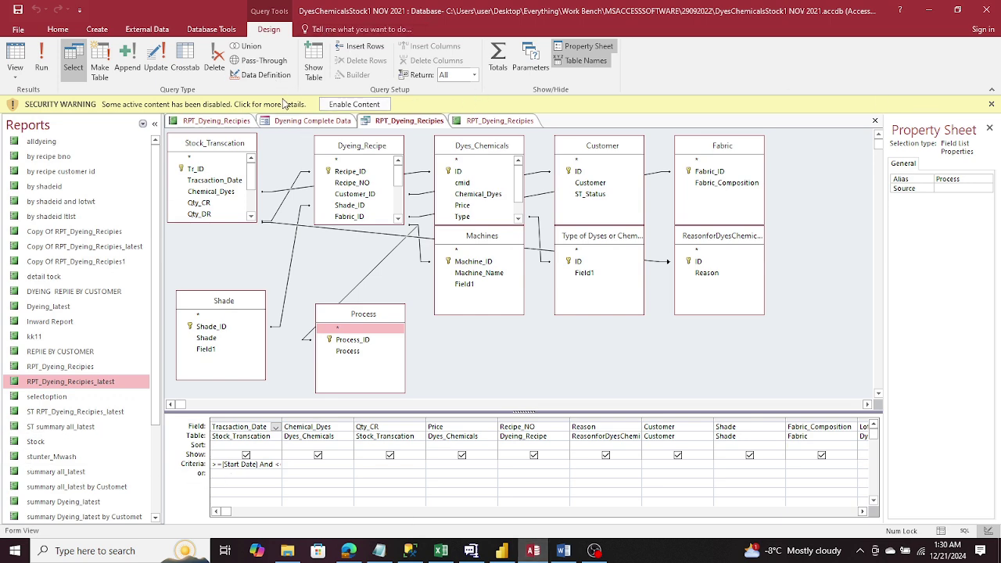
{"action": "left_click", "coordinate": [341, 124]}
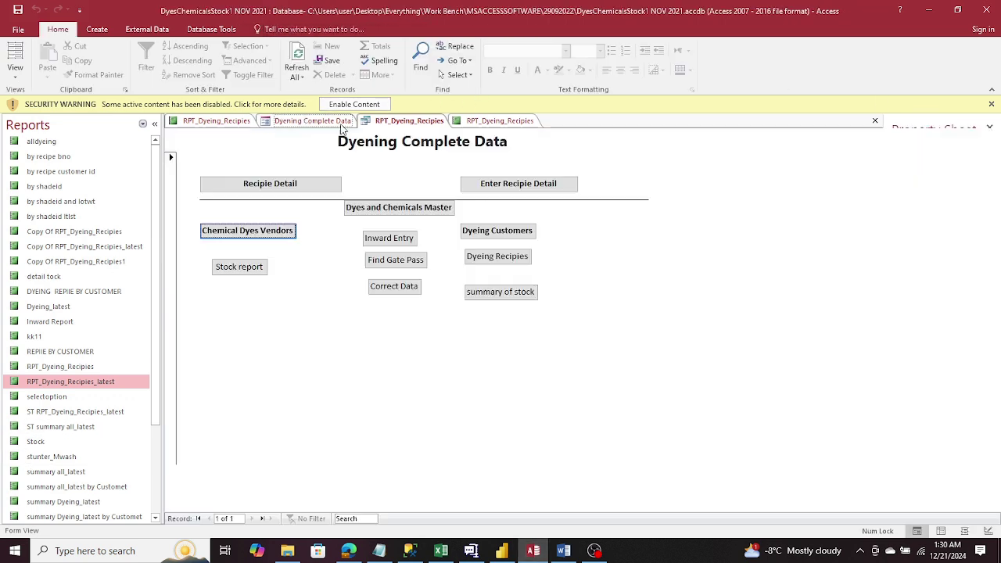
{"action": "left_click", "coordinate": [409, 122]}
{"action": "left_click", "coordinate": [483, 124]}
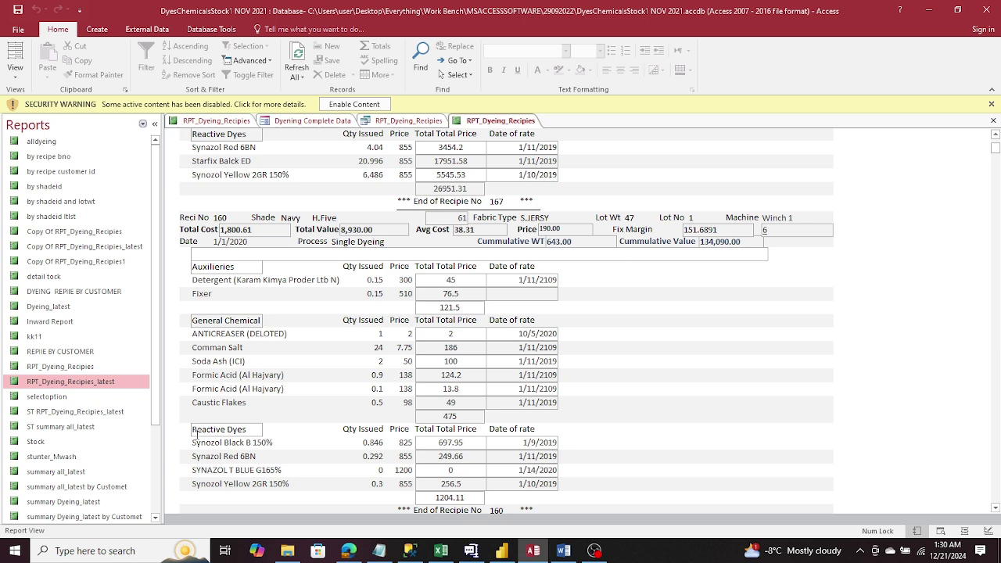
{"action": "scroll", "coordinate": [195, 434], "scroll_direction": "up", "scroll_amount": 10}
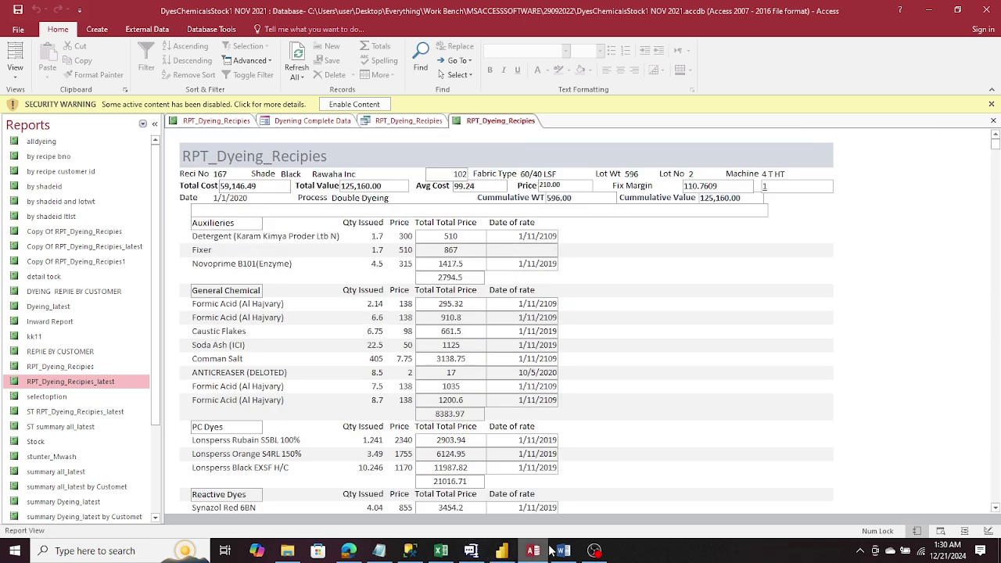
Revisit the summarized view results in SQL Server Management Studio and switch to the Power BI report.
{"action": "left_click", "coordinate": [413, 550]}
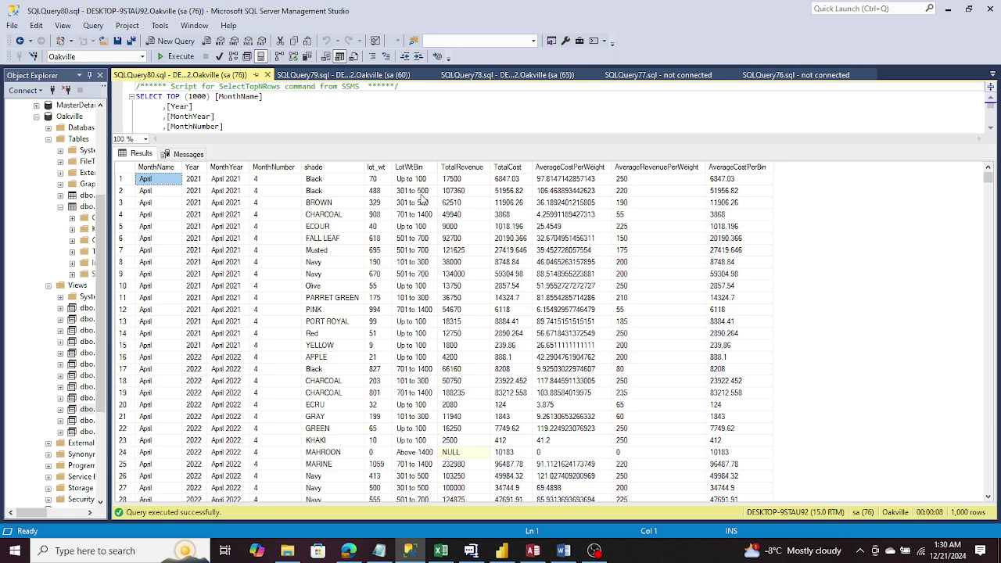
{"action": "left_click", "coordinate": [508, 552]}
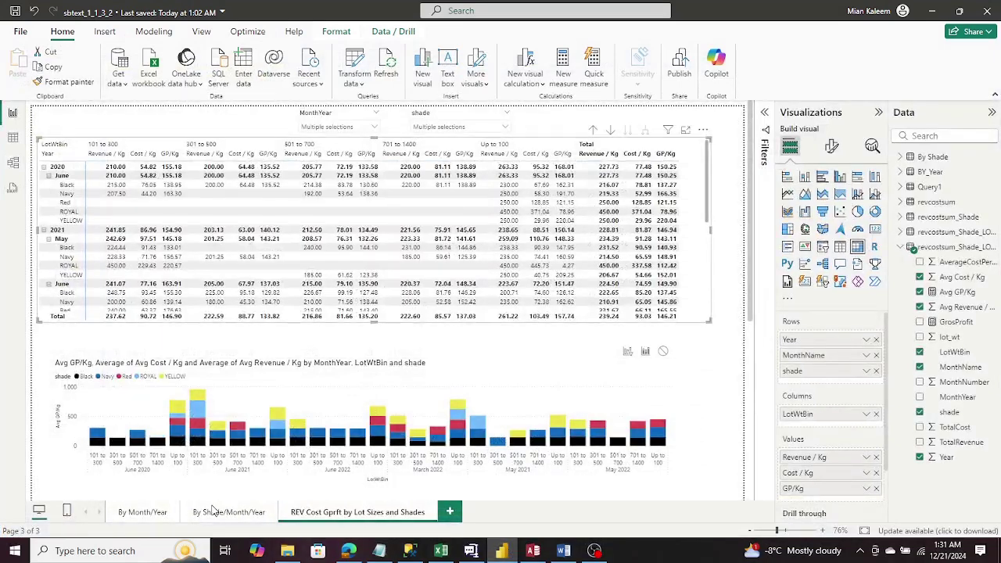
Open the By Month/Year page and inspect the columns of the revcostsum and revcostsum_Shade_LOTWTBin3 1 queries in the Power Query Editor.
{"action": "left_click", "coordinate": [133, 515]}
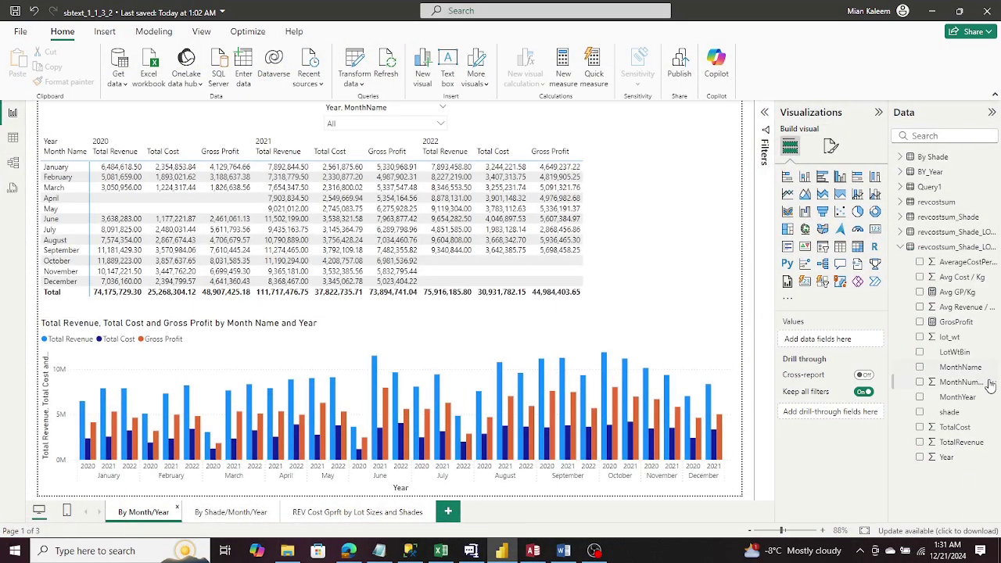
{"action": "left_click", "coordinate": [354, 63]}
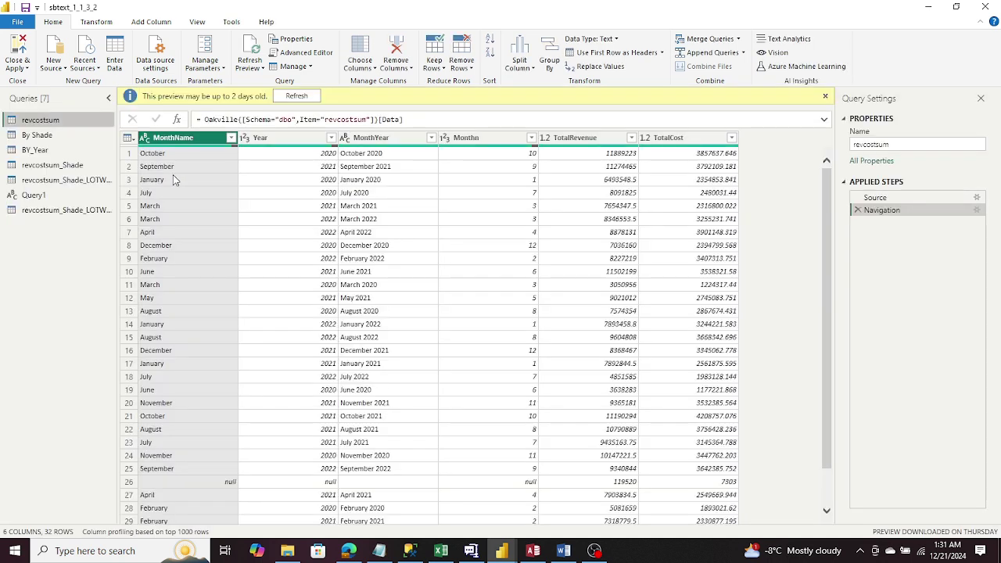
{"action": "left_click", "coordinate": [49, 213]}
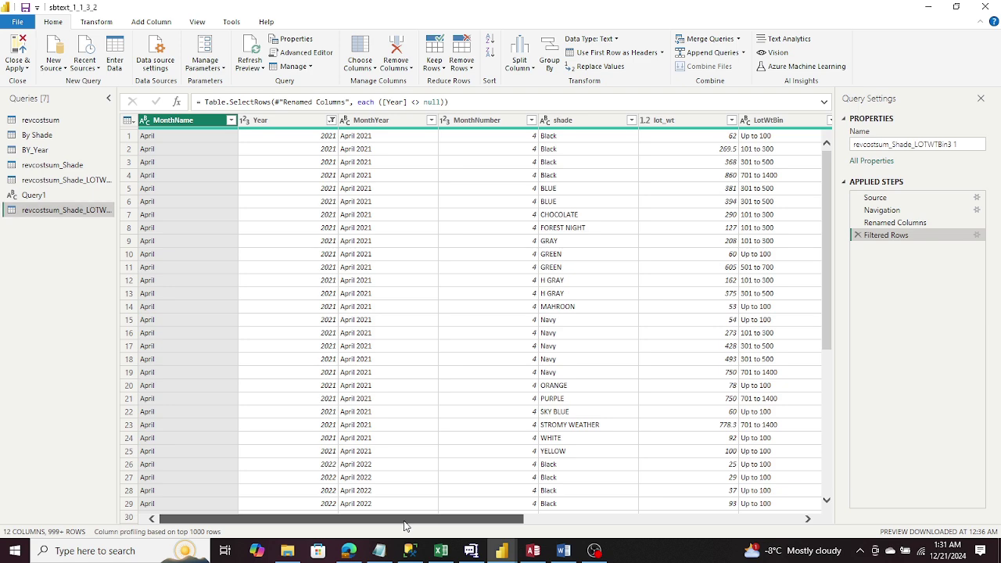
{"action": "left_click_drag", "start_coordinate": [406, 518], "coordinate": [696, 522]}
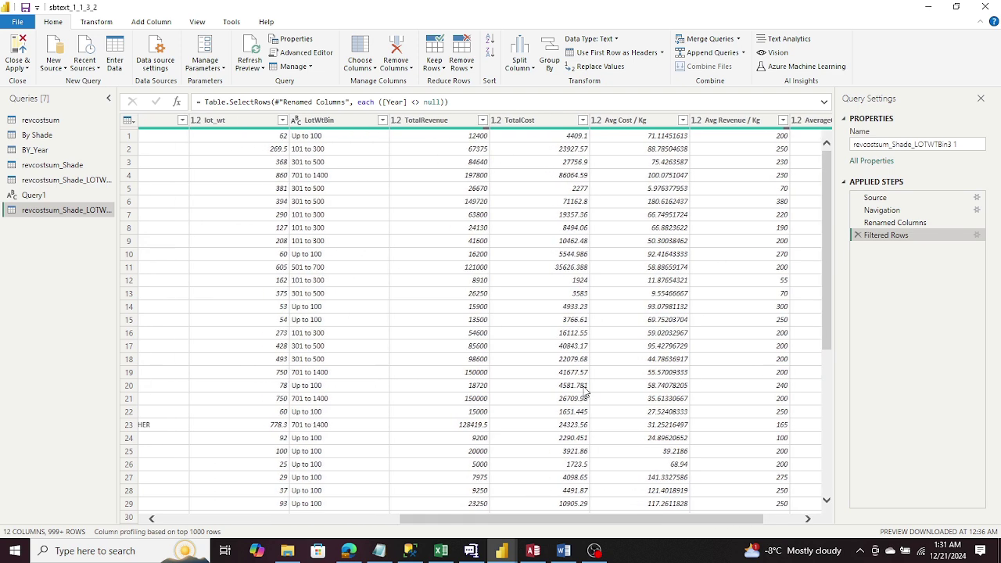
{"action": "mouse_move", "coordinate": [439, 547]}
{"action": "left_click_drag", "start_coordinate": [522, 518], "coordinate": [176, 526]}
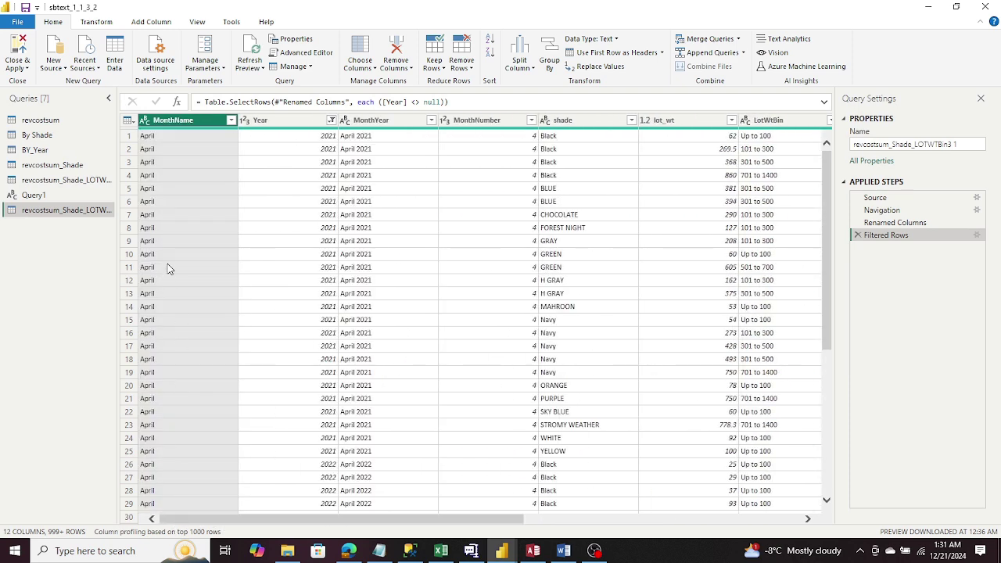
{"action": "left_click", "coordinate": [16, 53]}
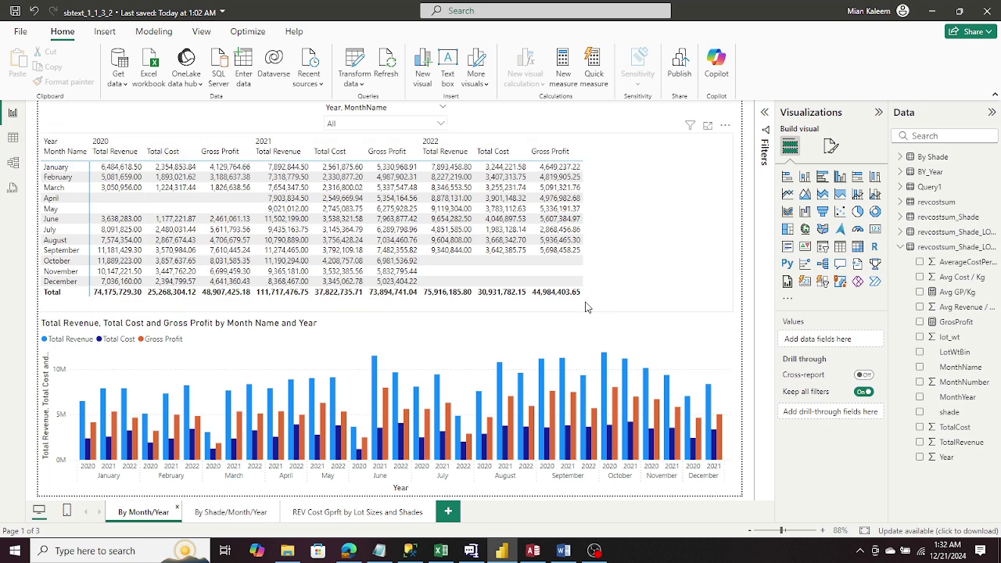
{"action": "left_click", "coordinate": [222, 209]}
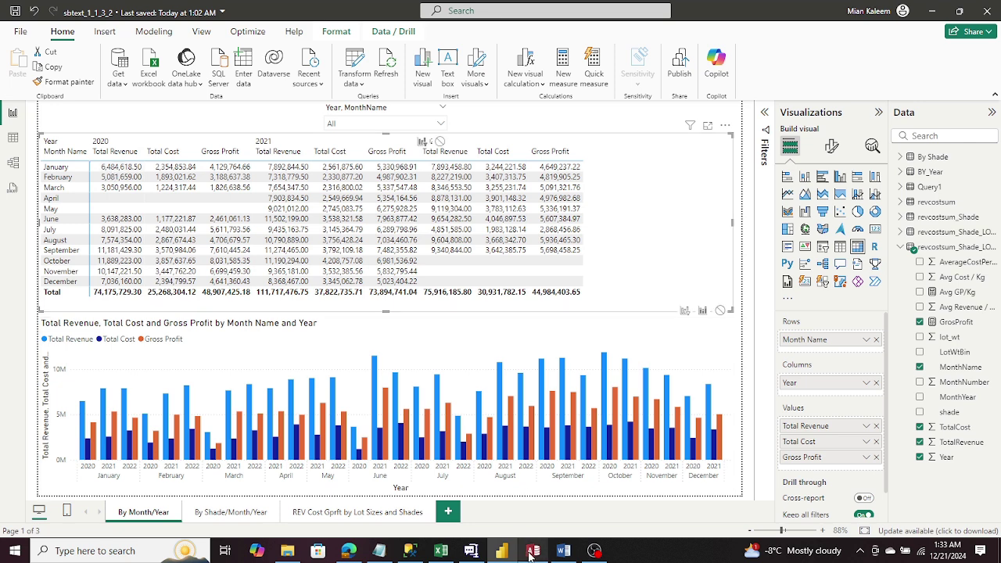
Switch to the Access database and run the summary Dyeing_latest report from 1-jan-2020 to 31-jan-2020.
{"action": "mouse_move", "coordinate": [530, 555]}
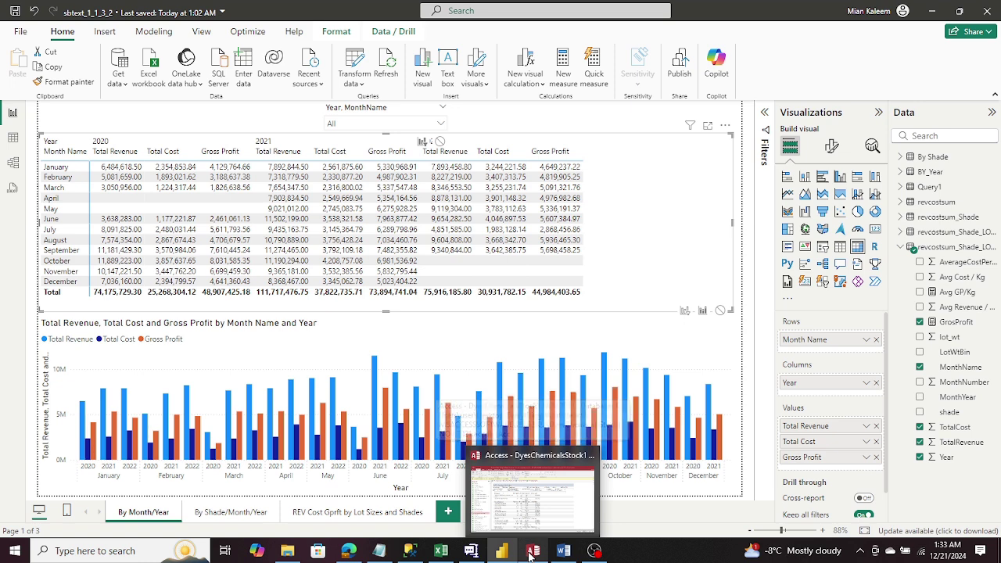
{"action": "left_click", "coordinate": [530, 552]}
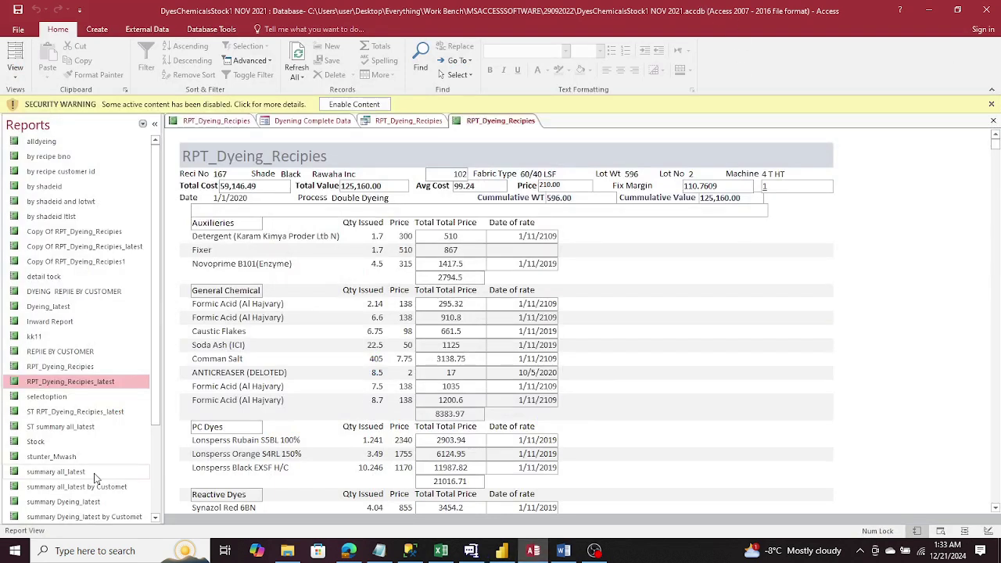
{"action": "scroll", "coordinate": [92, 479], "scroll_direction": "down", "scroll_amount": 1}
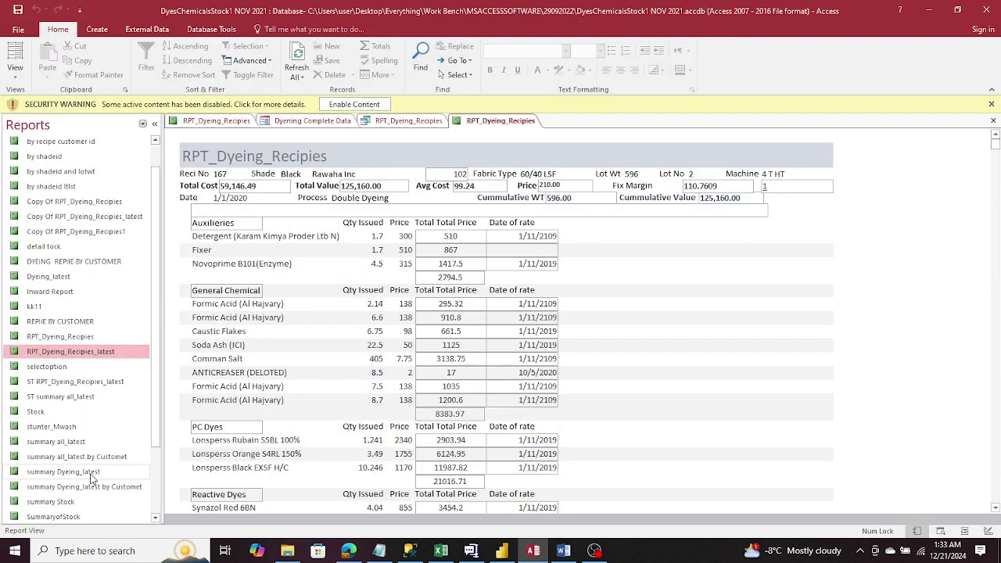
{"action": "double_click", "coordinate": [50, 472]}
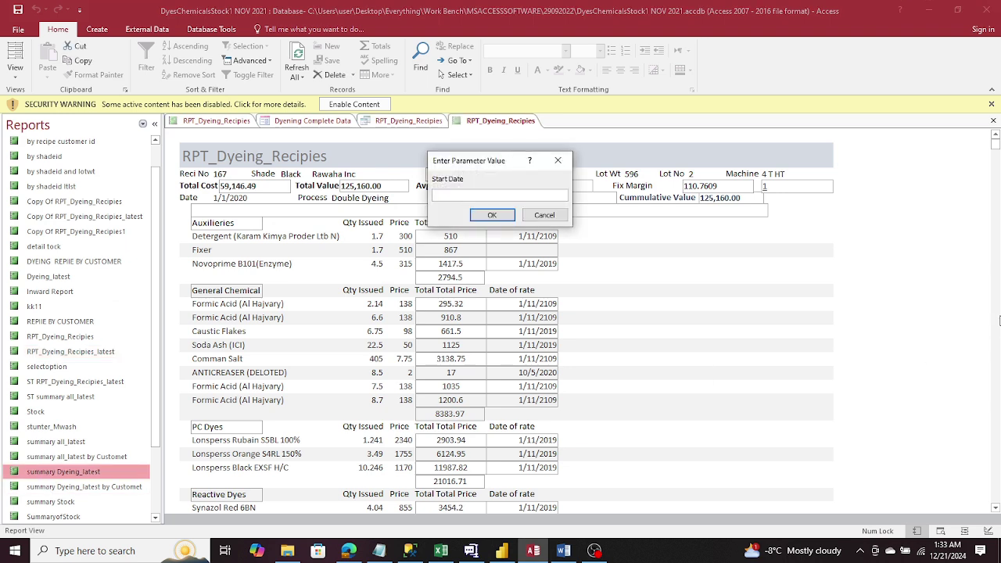
{"action": "type", "text": "1-jan-2020"}
{"action": "key", "text": "Return"}
{"action": "type", "text": "31-jan-2020"}
{"action": "key", "text": "Return"}
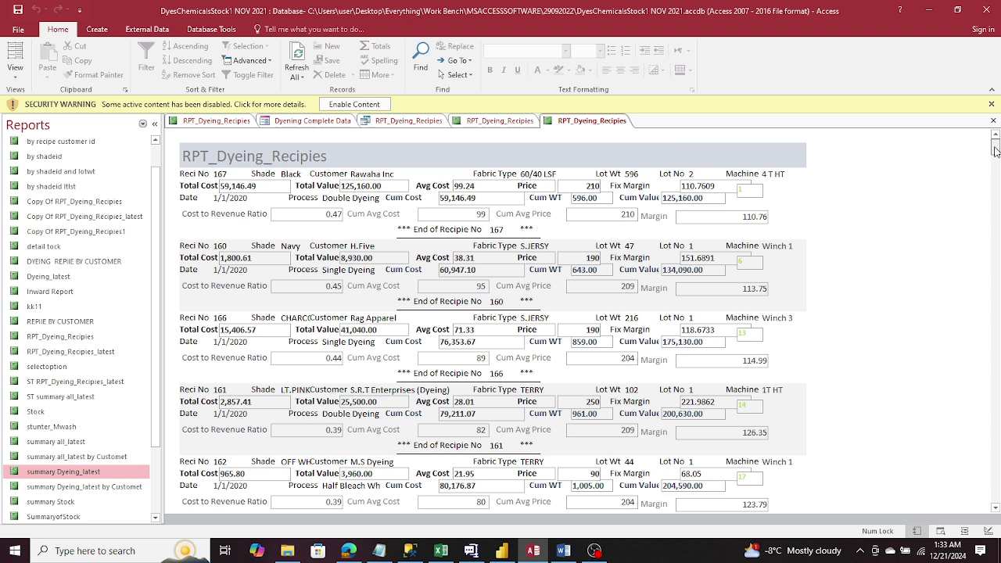
Compare the cost and value totals at the end of the Access summary with January 2020 on Power BI's By Month/Year page.
{"action": "left_click_drag", "start_coordinate": [996, 150], "coordinate": [995, 512]}
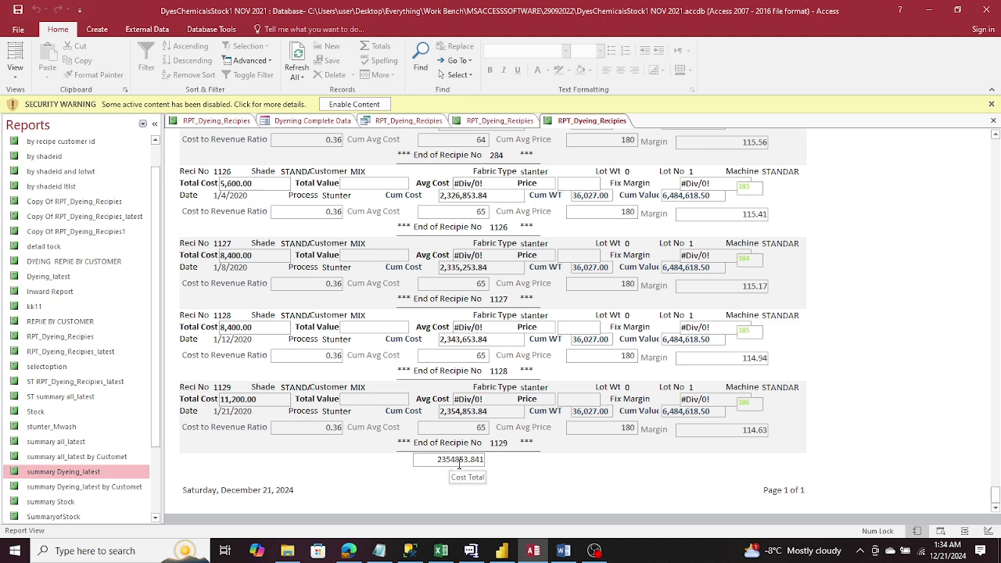
{"action": "left_click", "coordinate": [503, 550]}
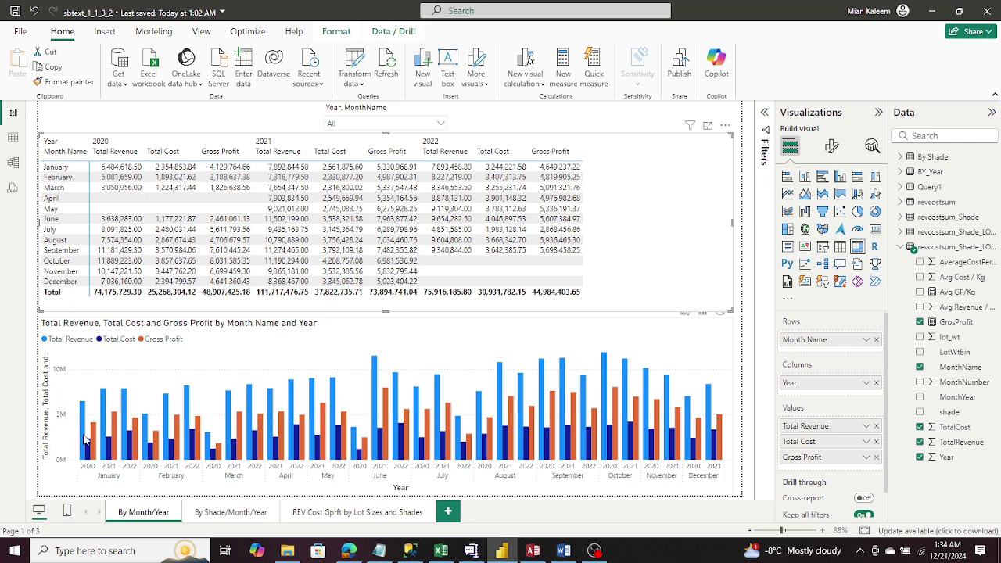
{"action": "mouse_move", "coordinate": [85, 440]}
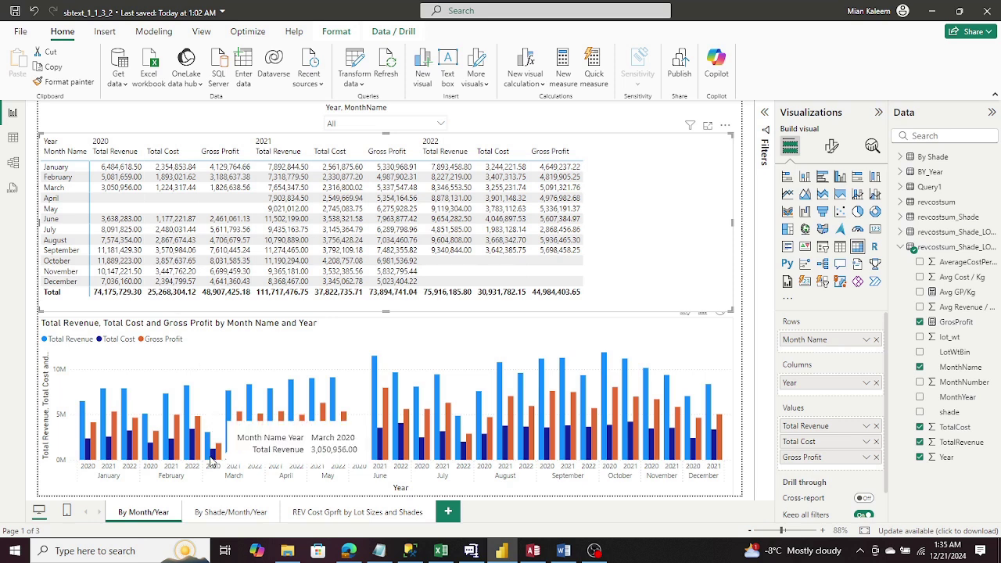
Examine the By Shade/Month/Year page's January 2020 shade figures and shade filter, comparing them with the By Month/Year page.
{"action": "left_click", "coordinate": [227, 512]}
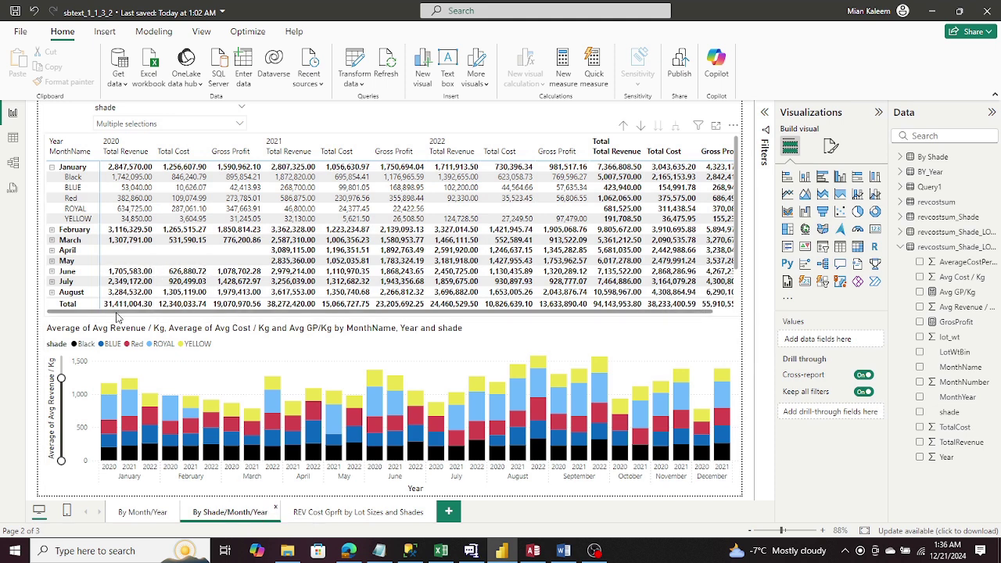
{"action": "mouse_move", "coordinate": [108, 406]}
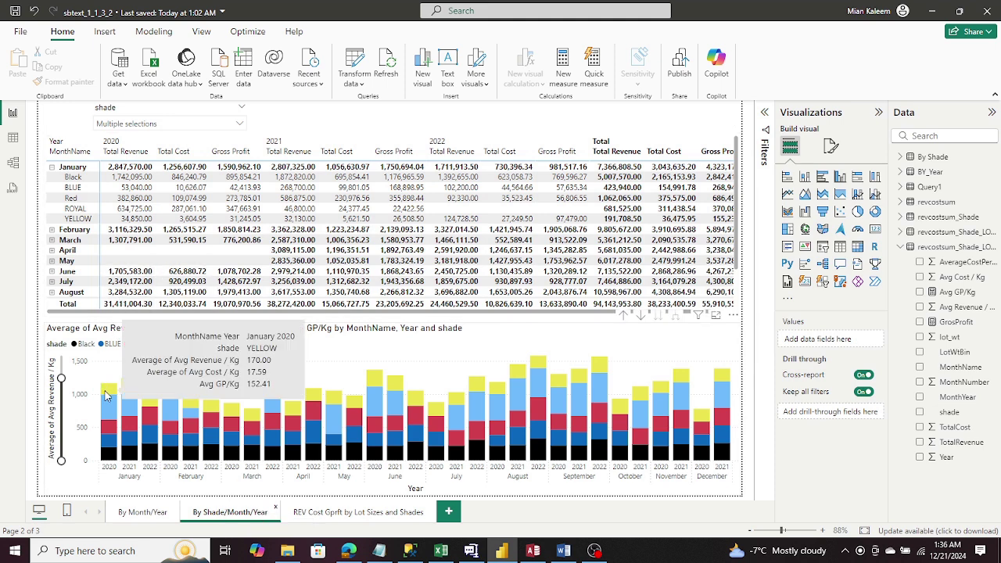
{"action": "mouse_move", "coordinate": [109, 457]}
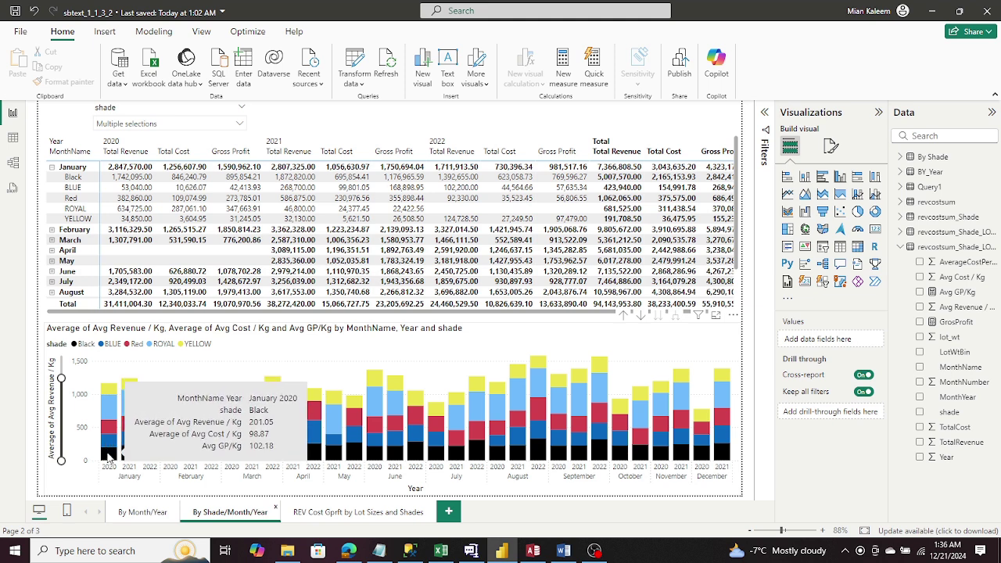
{"action": "left_click", "coordinate": [144, 516]}
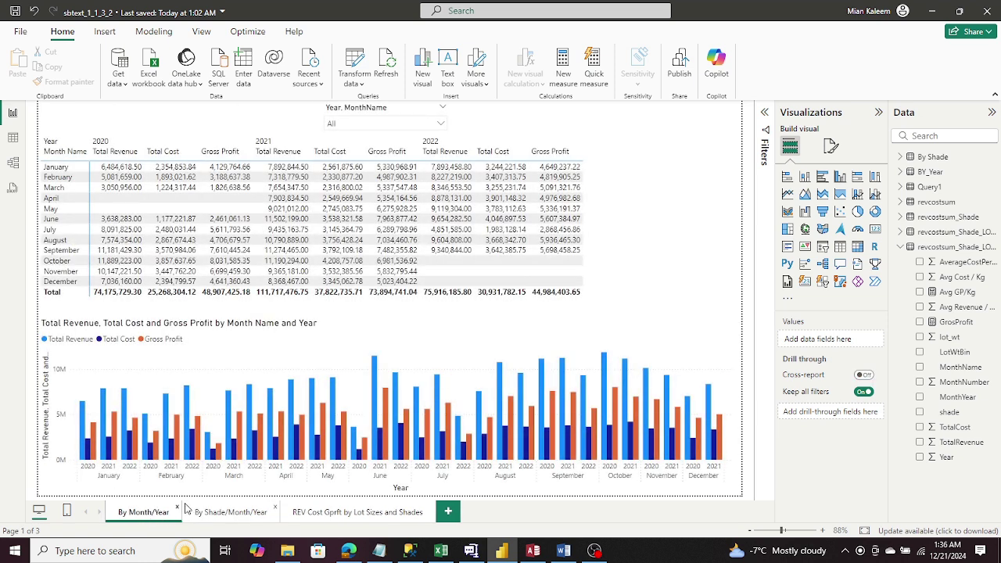
{"action": "left_click", "coordinate": [213, 515]}
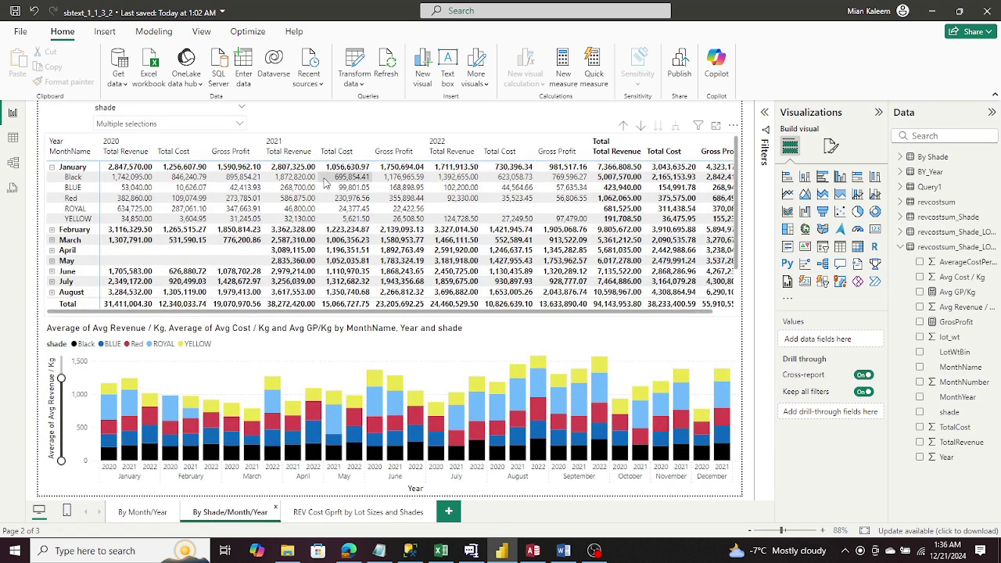
{"action": "left_click", "coordinate": [240, 126]}
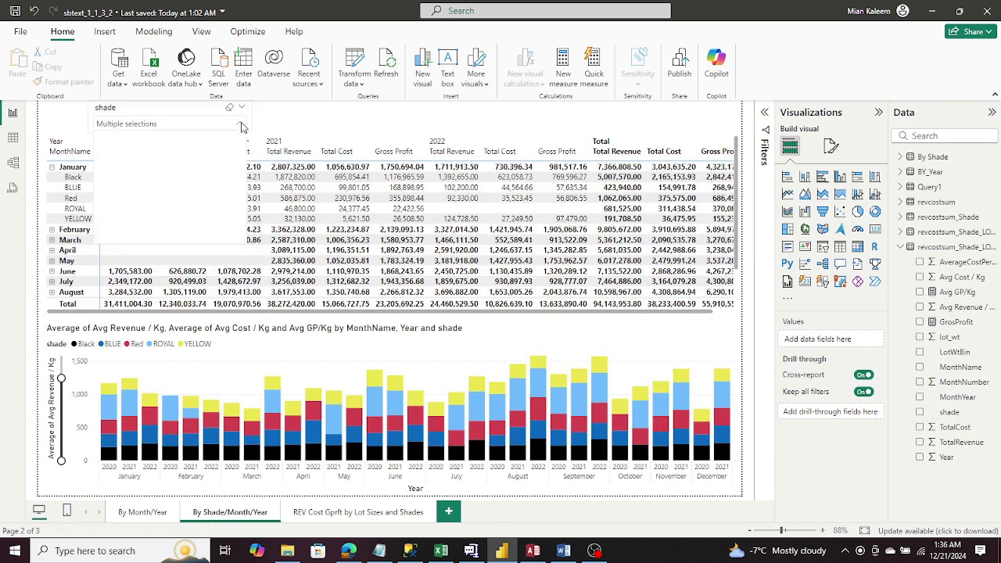
{"action": "left_click", "coordinate": [240, 126]}
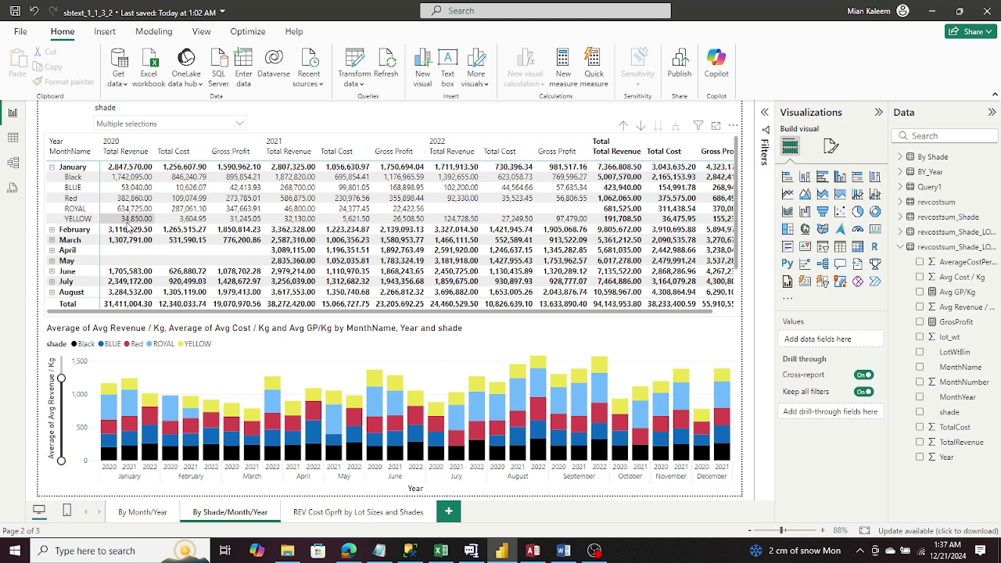
{"action": "left_click", "coordinate": [154, 513]}
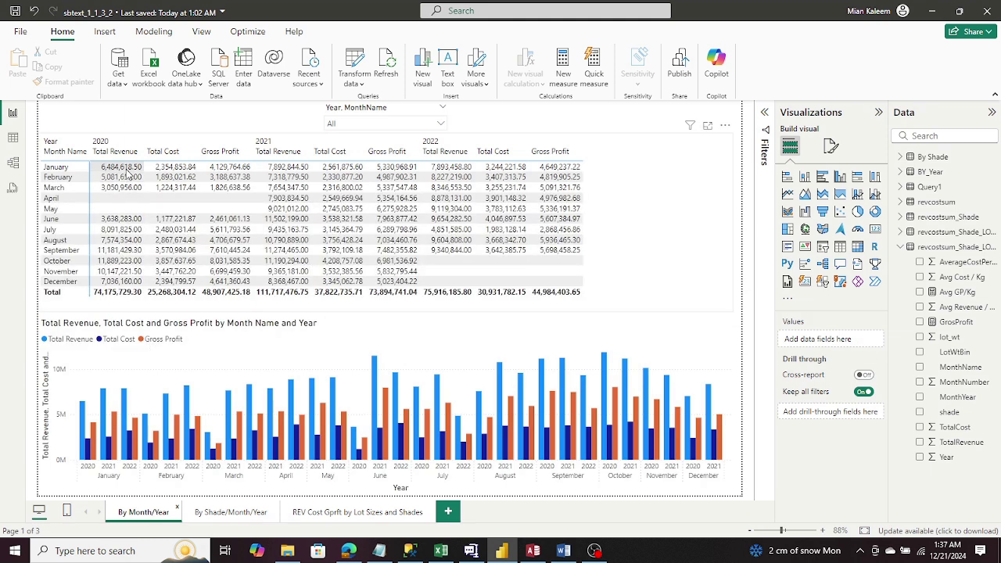
{"action": "left_click", "coordinate": [239, 516]}
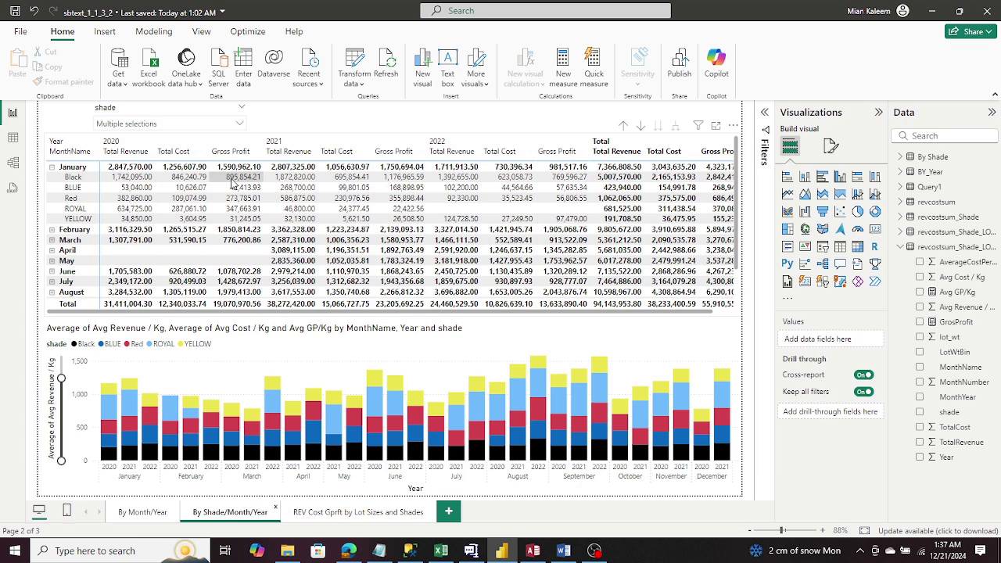
Switch to Access and run the by shadeid report from 1-jan-2020 to 31-jan-2020 for shade 1.
{"action": "left_click", "coordinate": [534, 551]}
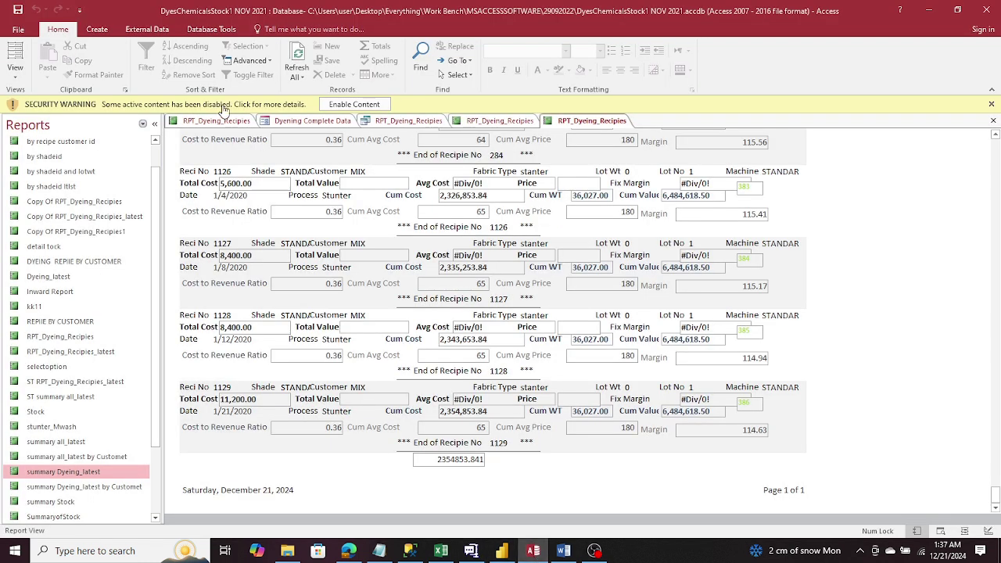
{"action": "double_click", "coordinate": [56, 156]}
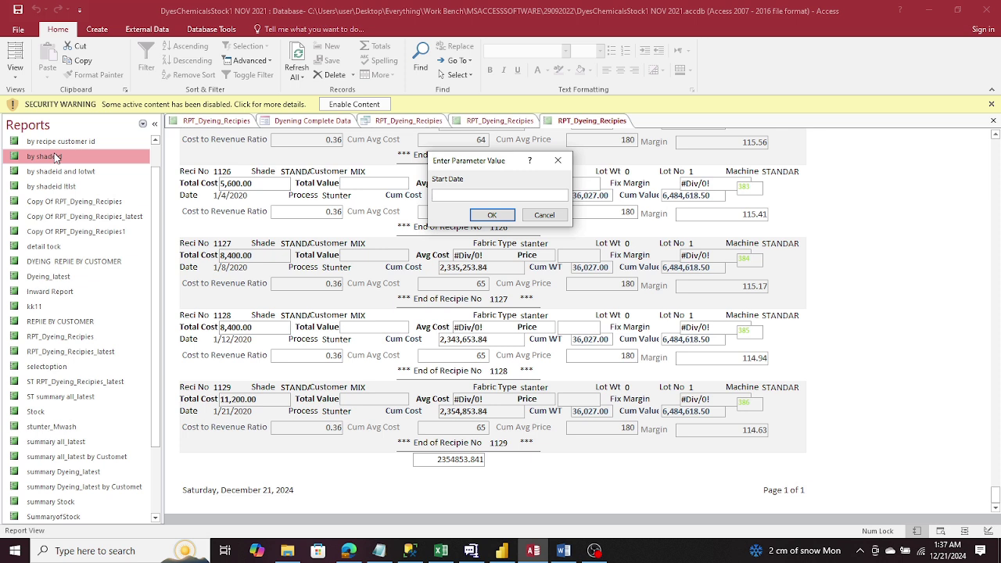
{"action": "type", "text": "1-jan-2020"}
{"action": "key", "text": "Return"}
{"action": "type", "text": "31-jan-2020"}
{"action": "key", "text": "Return"}
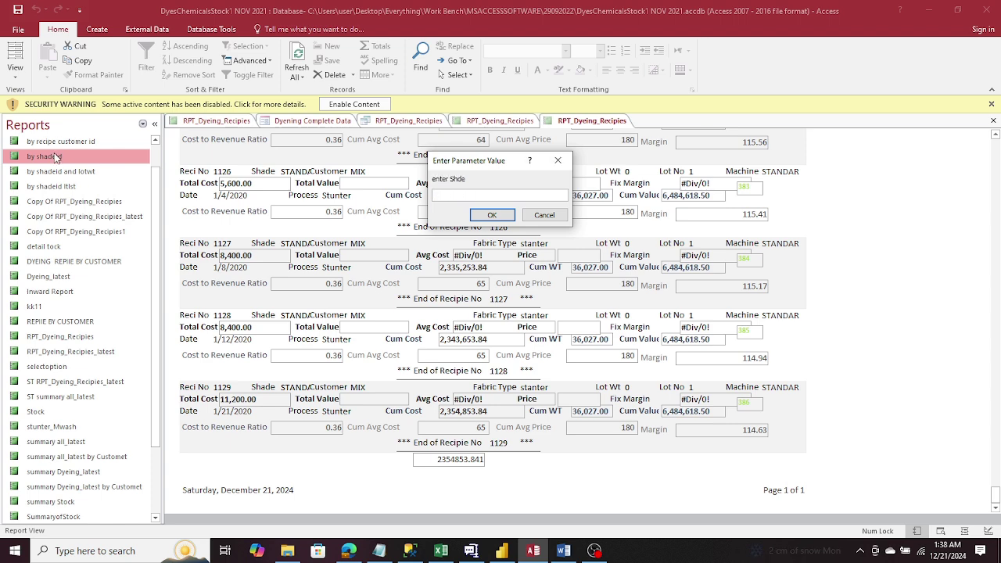
{"action": "type", "text": "1"}
{"action": "key", "text": "Return"}
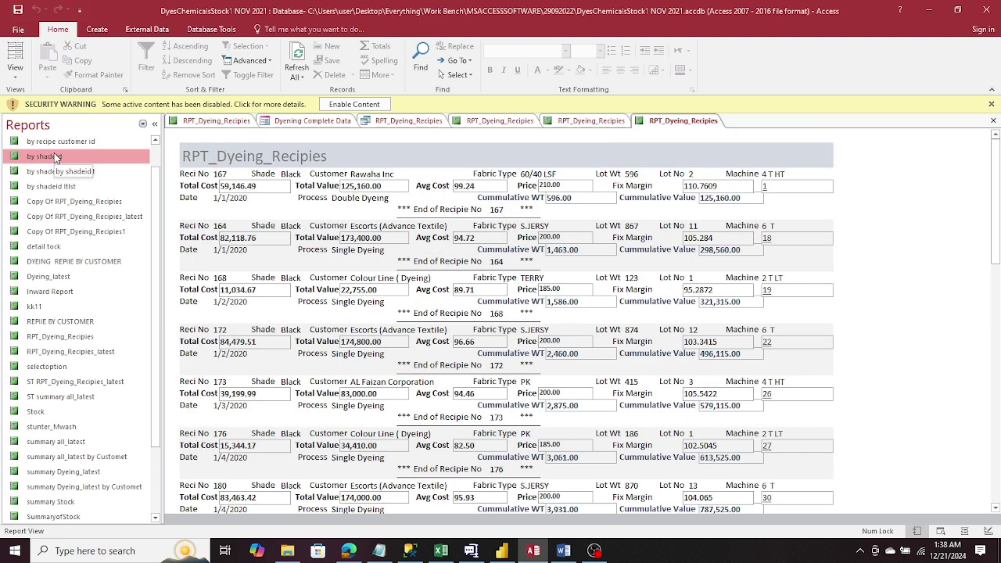
Compare the black shade's cost and cumulative value totals in Access with its January 2020 figures in the Power BI shade matrix.
{"action": "scroll", "coordinate": [994, 221], "scroll_direction": "down", "scroll_amount": 1}
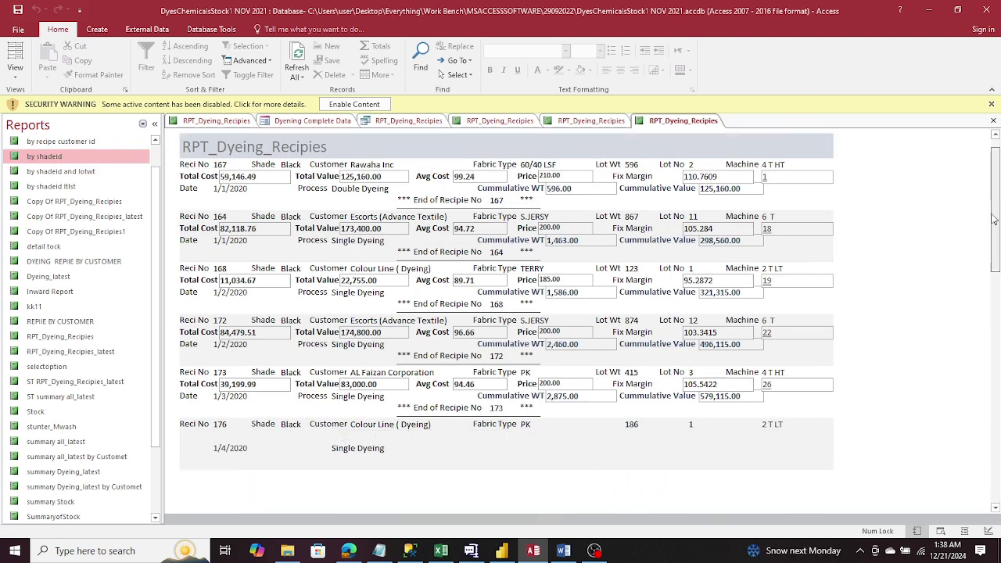
{"action": "left_click_drag", "start_coordinate": [993, 221], "coordinate": [993, 469]}
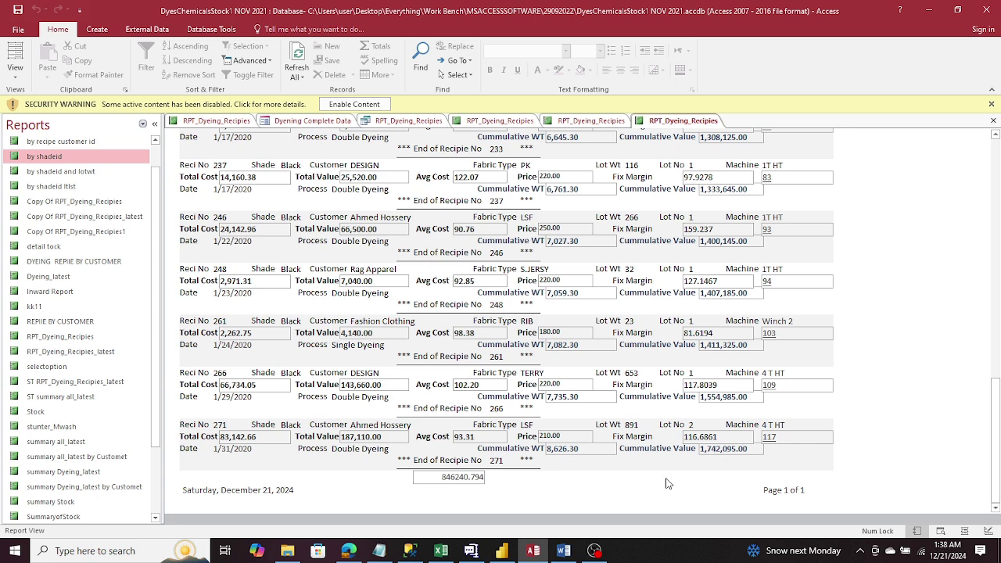
{"action": "left_click", "coordinate": [501, 550]}
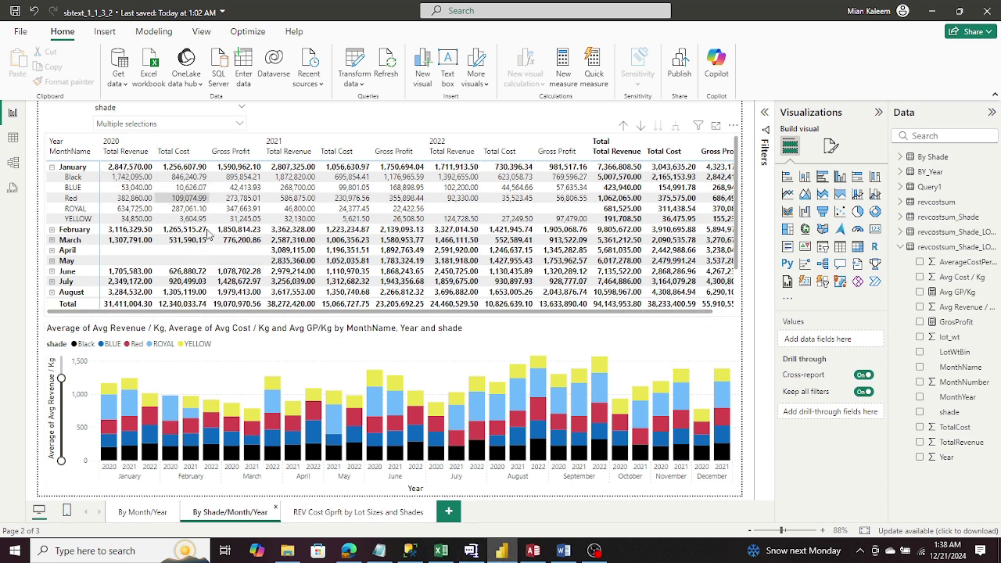
{"action": "left_click", "coordinate": [503, 552]}
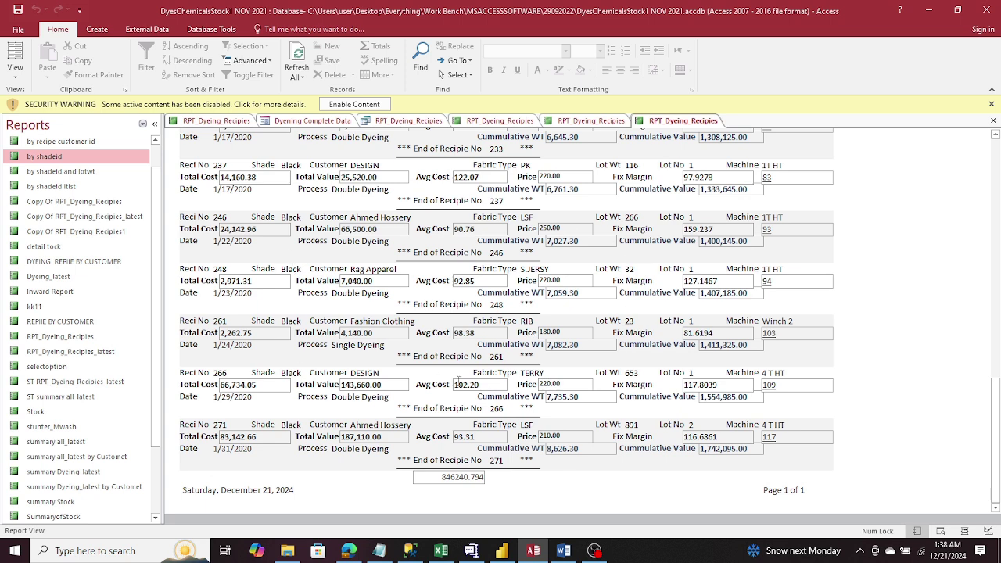
{"action": "left_click", "coordinate": [502, 550]}
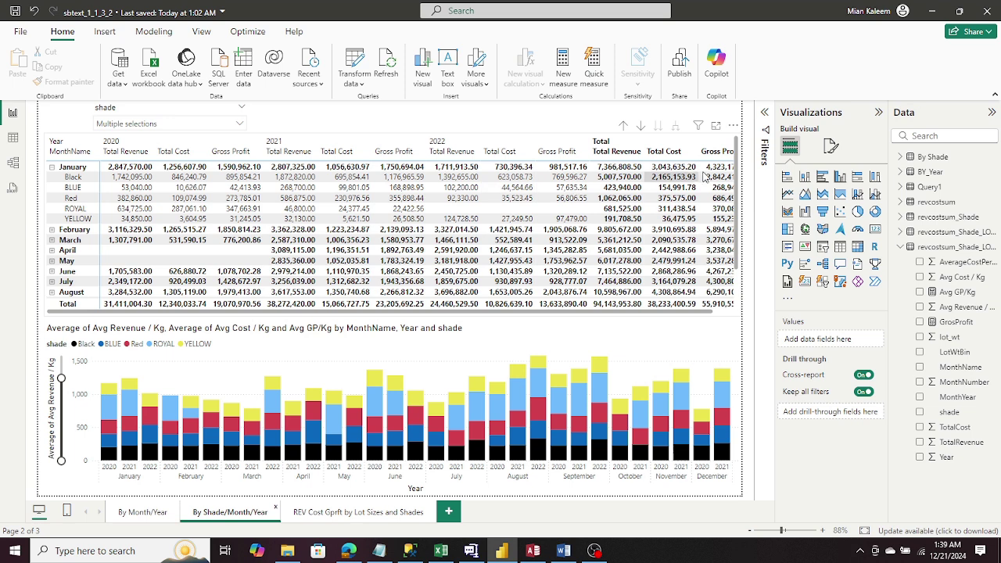
Expand February and March in the By Shade/Month/Year matrix to show their shade rows.
{"action": "left_click", "coordinate": [51, 230]}
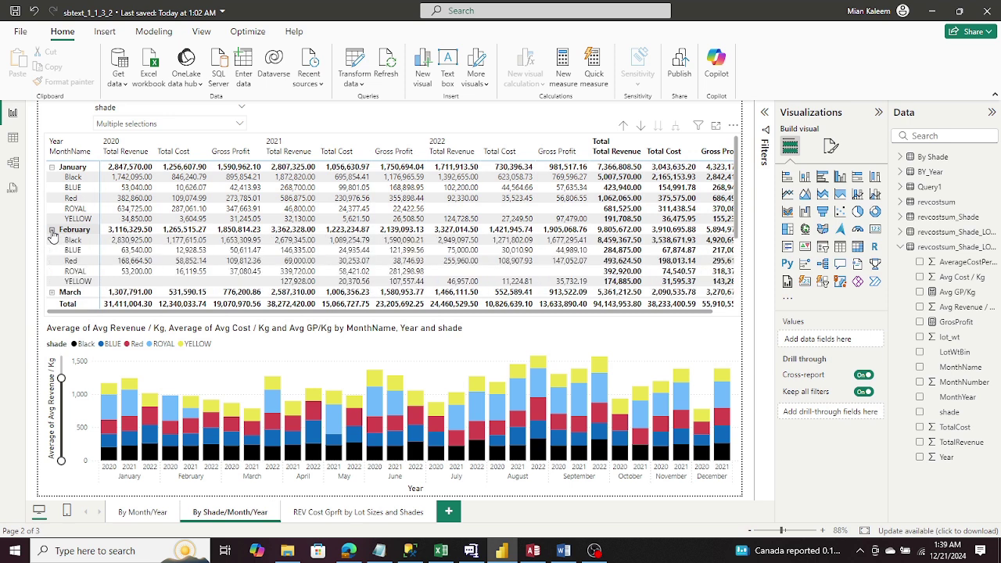
{"action": "scroll", "coordinate": [52, 235], "scroll_direction": "down", "scroll_amount": 3}
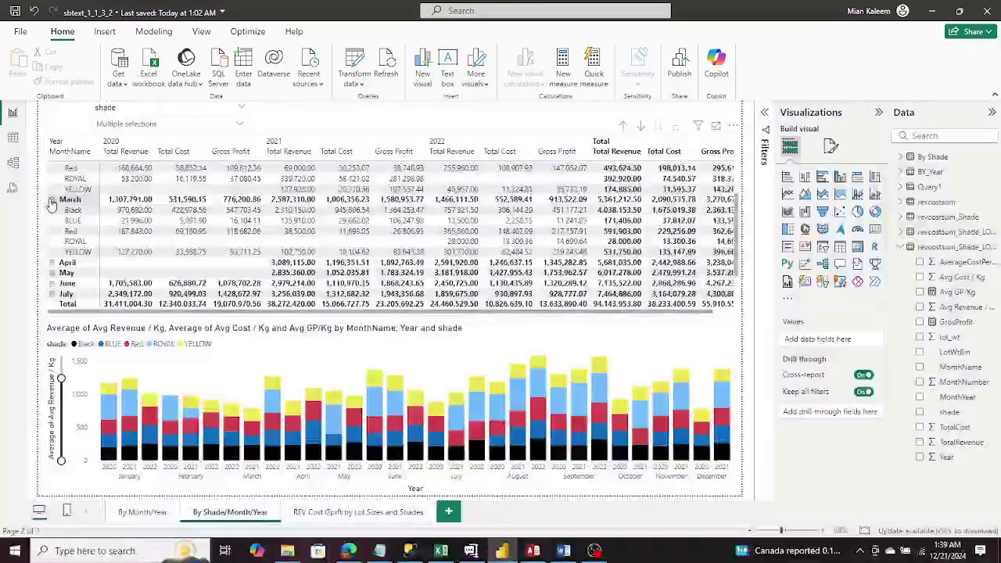
Collapse the expanded month rows in the By Shade/Month/Year matrix and clear the January row selection.
{"action": "scroll", "coordinate": [118, 222], "scroll_direction": "up", "scroll_amount": 3}
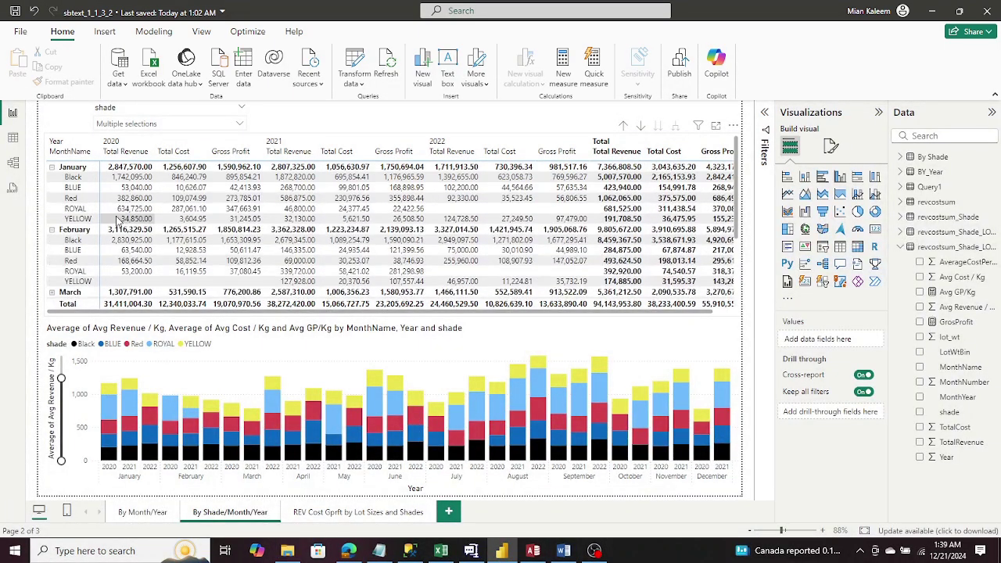
{"action": "left_click", "coordinate": [51, 229]}
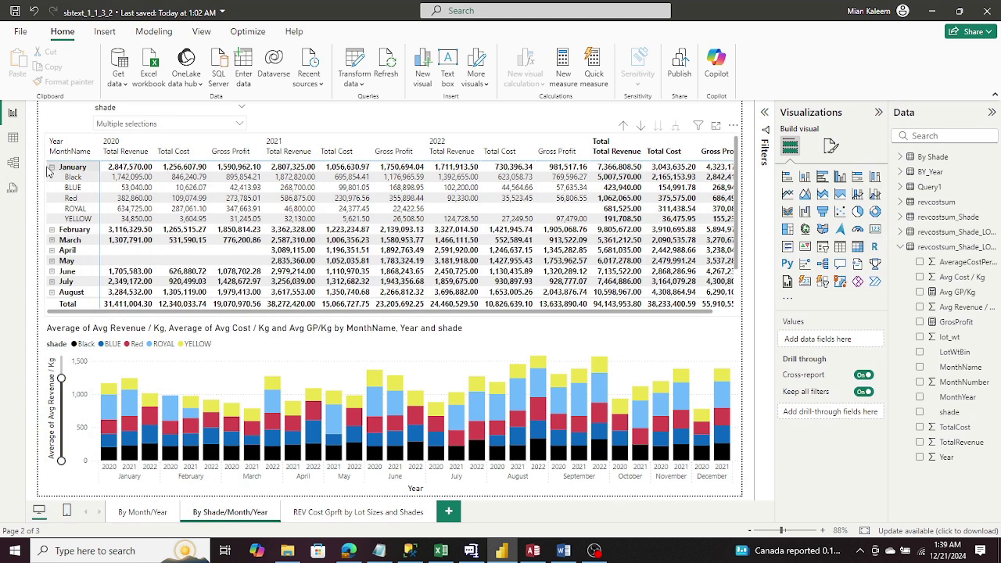
{"action": "left_click", "coordinate": [53, 171]}
{"action": "left_click", "coordinate": [52, 168]}
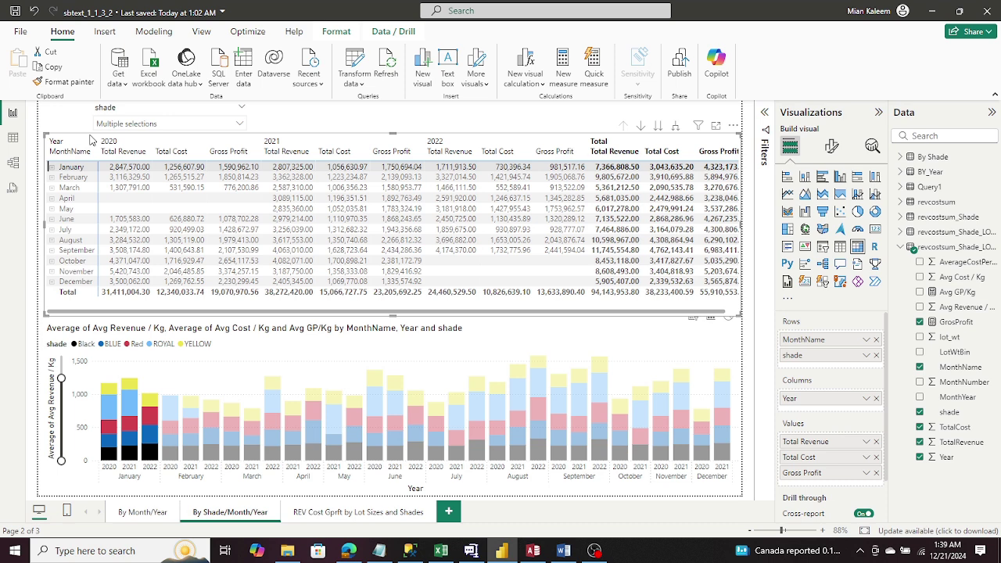
{"action": "left_click", "coordinate": [120, 201]}
{"action": "left_click", "coordinate": [120, 201]}
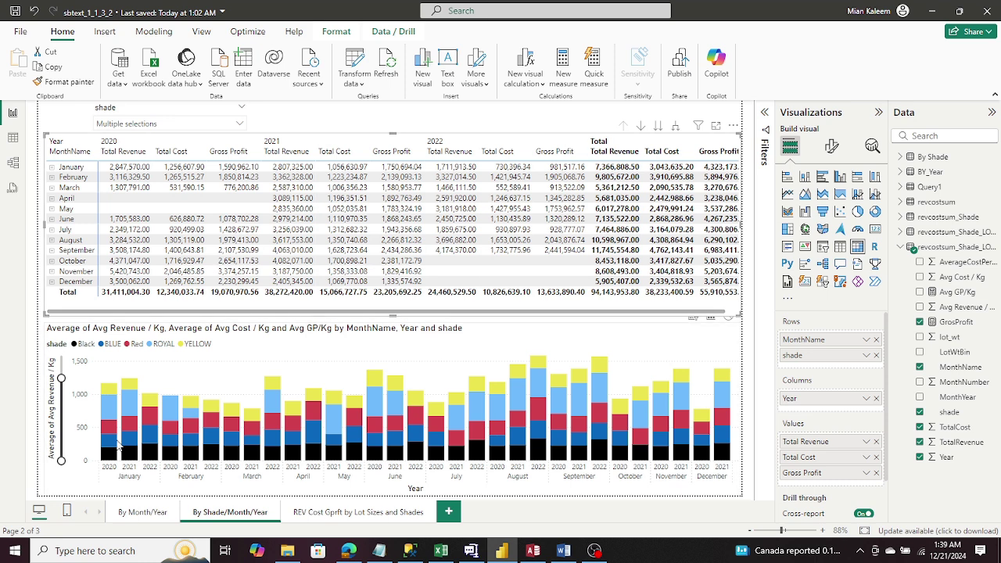
Compare the black shade's January 2020 average revenue and cost per kg in the chart with the Access by shadeid report.
{"action": "mouse_move", "coordinate": [110, 455]}
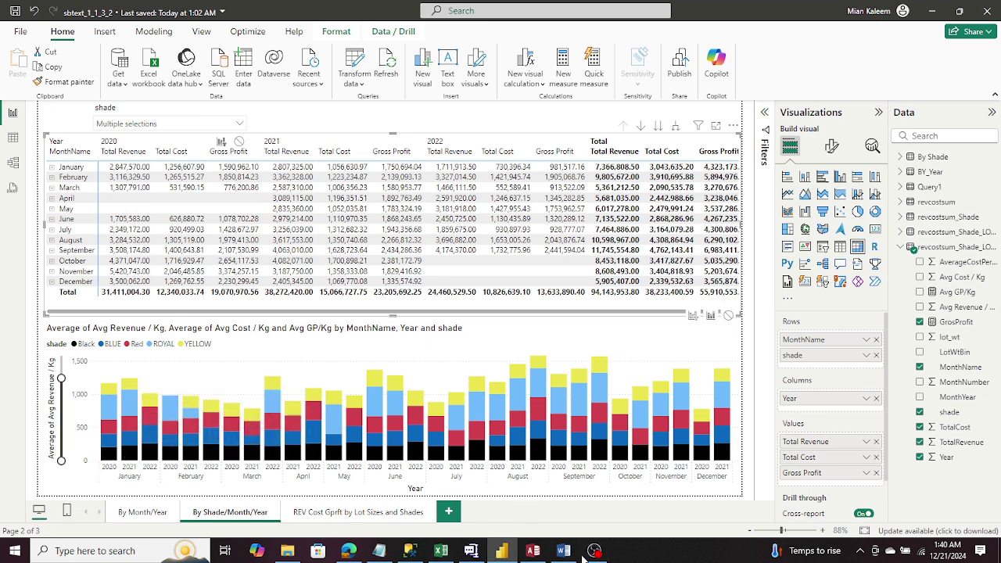
{"action": "left_click", "coordinate": [532, 550]}
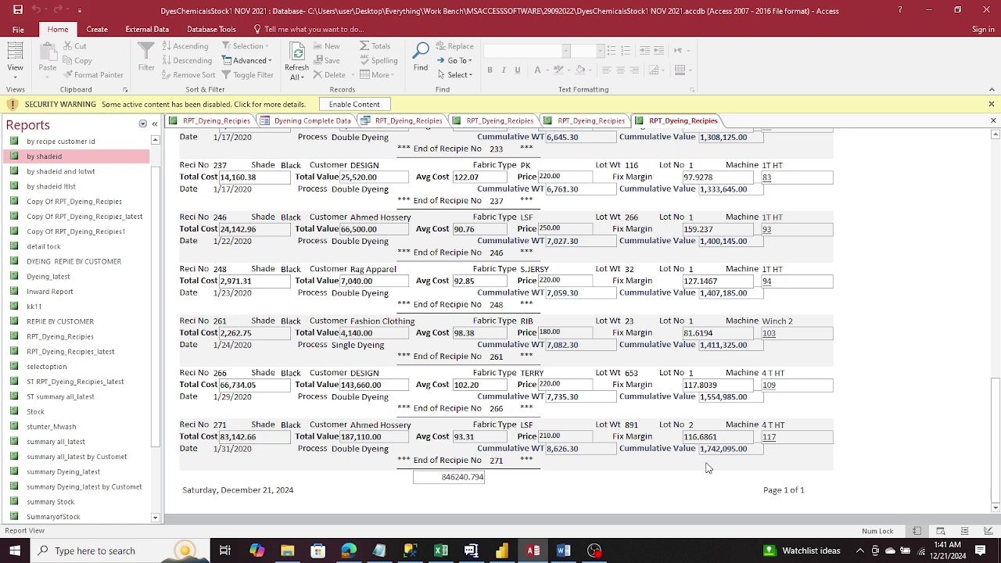
{"action": "left_click", "coordinate": [500, 553]}
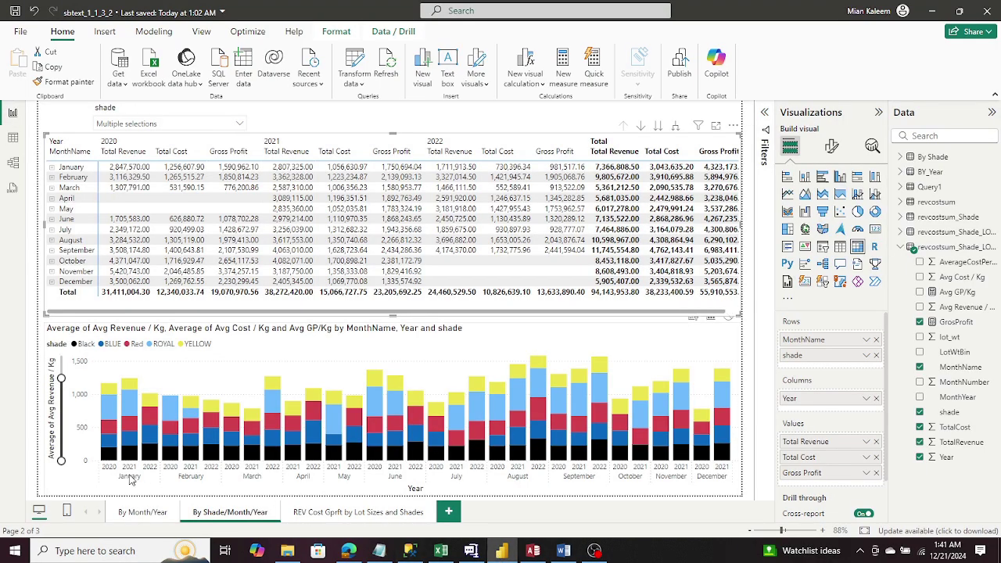
{"action": "mouse_move", "coordinate": [109, 456]}
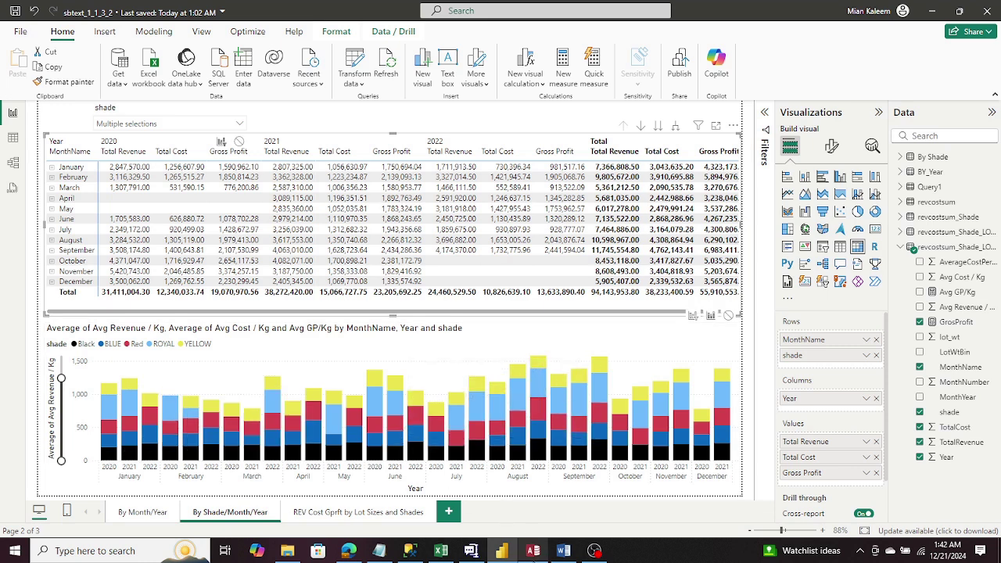
{"action": "left_click", "coordinate": [533, 550]}
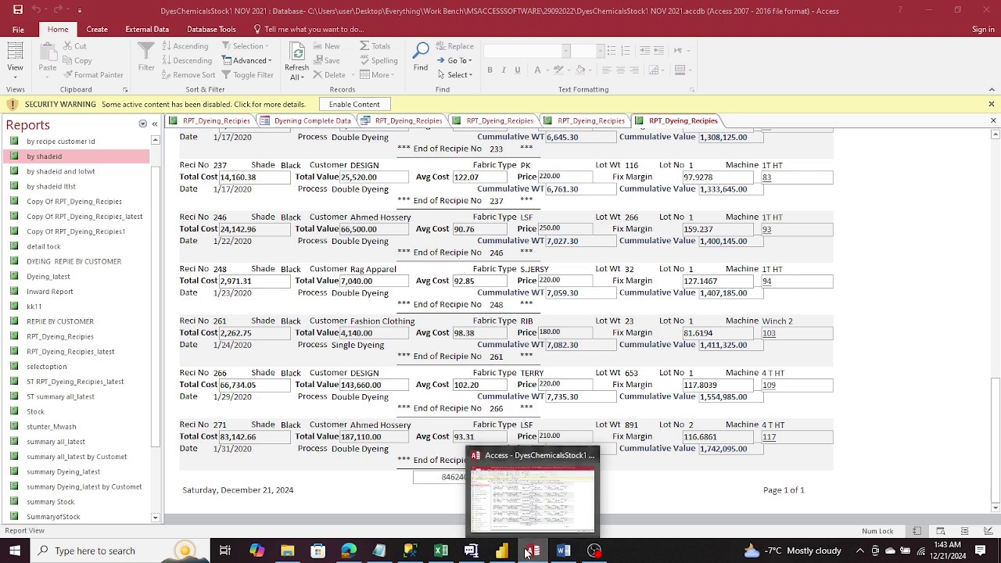
{"action": "left_click", "coordinate": [528, 552]}
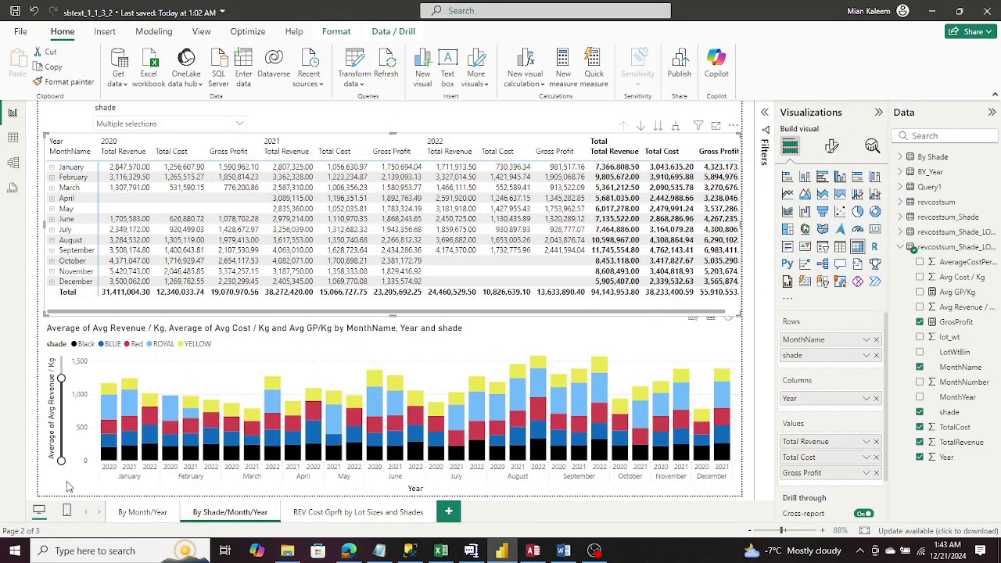
Examine the per-kg revenue, cost and gross profit of individual shades in the chart's January, February and March columns.
{"action": "mouse_move", "coordinate": [110, 456]}
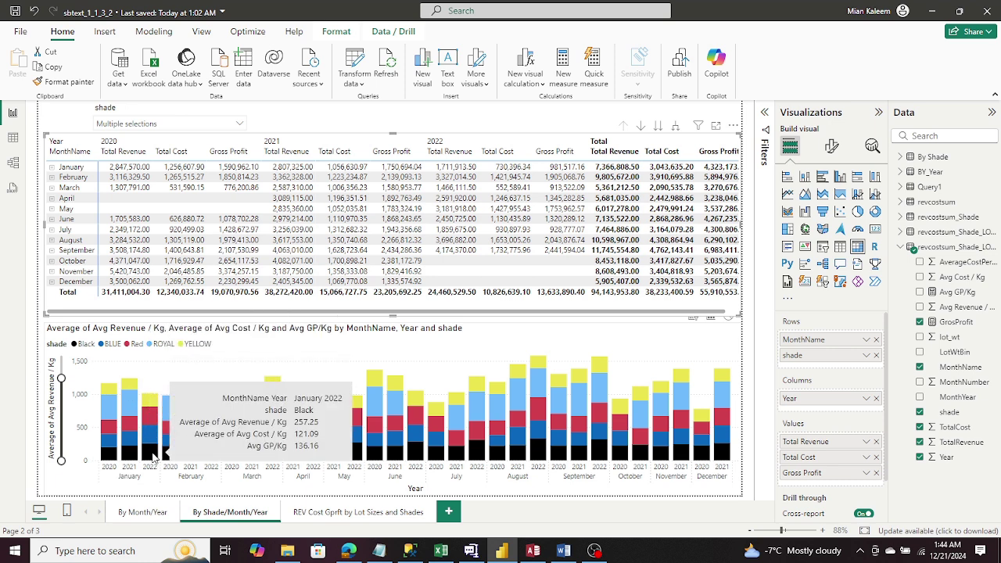
{"action": "mouse_move", "coordinate": [150, 401]}
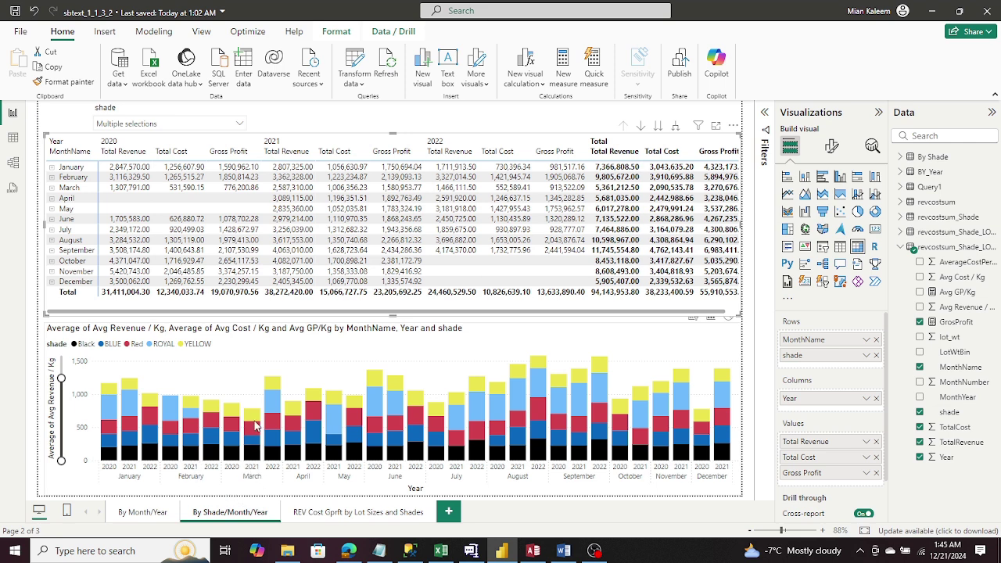
{"action": "mouse_move", "coordinate": [255, 455]}
{"action": "mouse_move", "coordinate": [216, 408]}
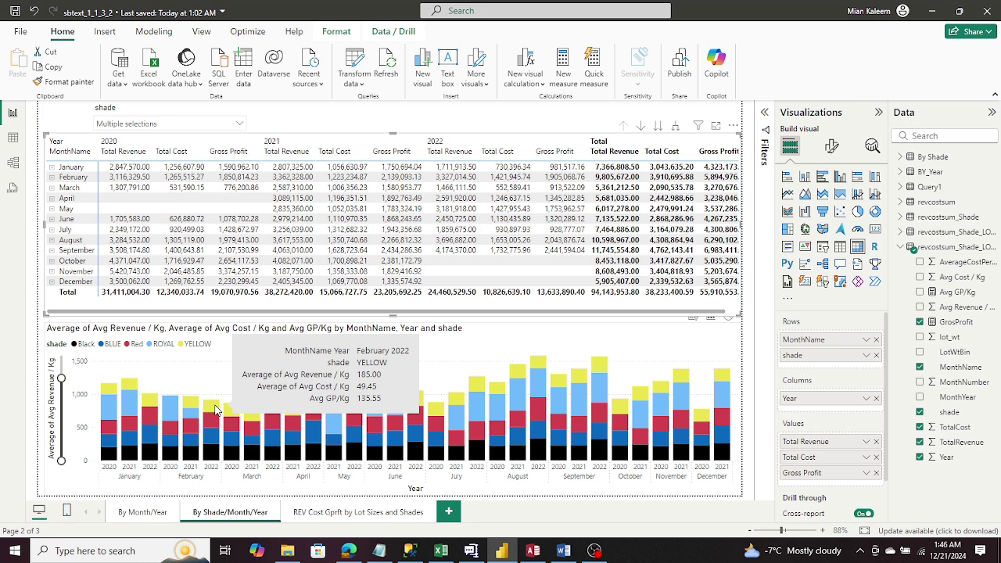
{"action": "left_click", "coordinate": [217, 409]}
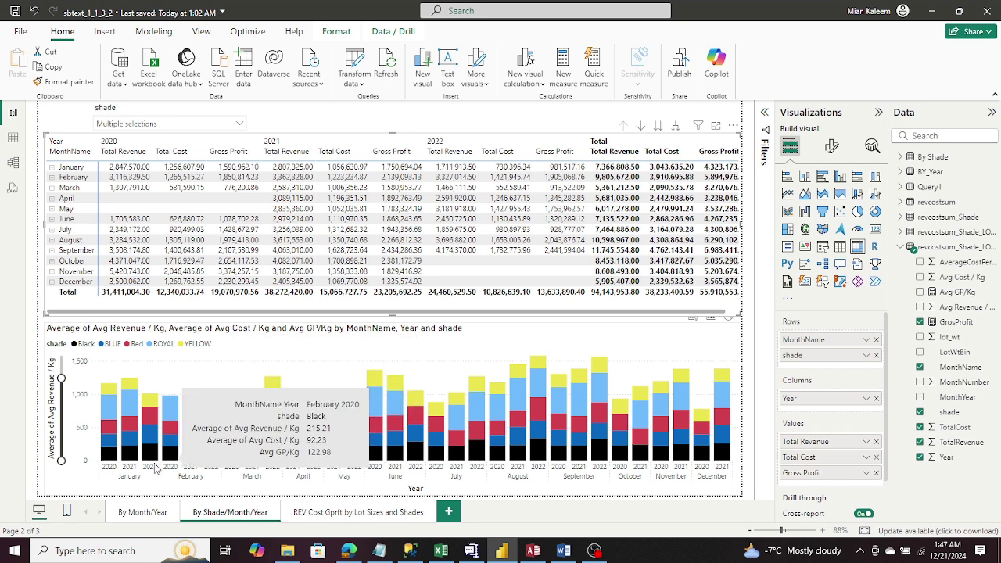
Review the three report pages, ending on the matrix of the REV Cost Gprft by Lot Sizes and Shades page.
{"action": "left_click", "coordinate": [358, 516]}
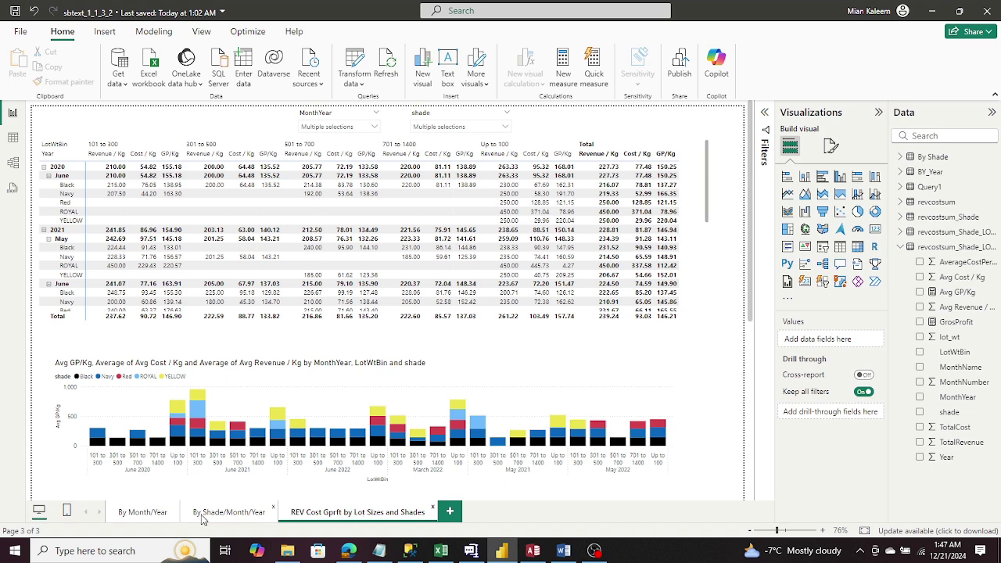
{"action": "left_click", "coordinate": [149, 518]}
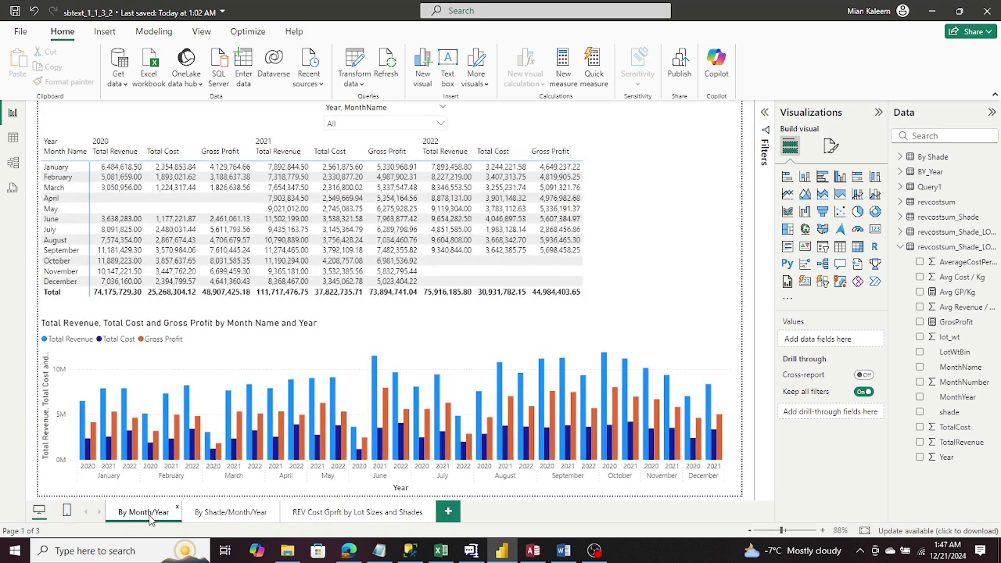
{"action": "left_click", "coordinate": [211, 518]}
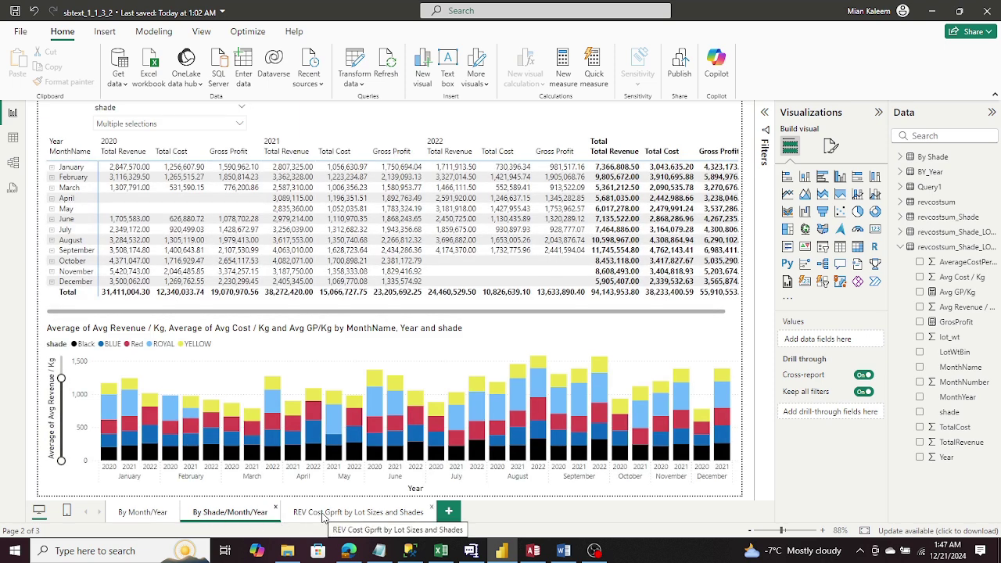
{"action": "left_click", "coordinate": [323, 512]}
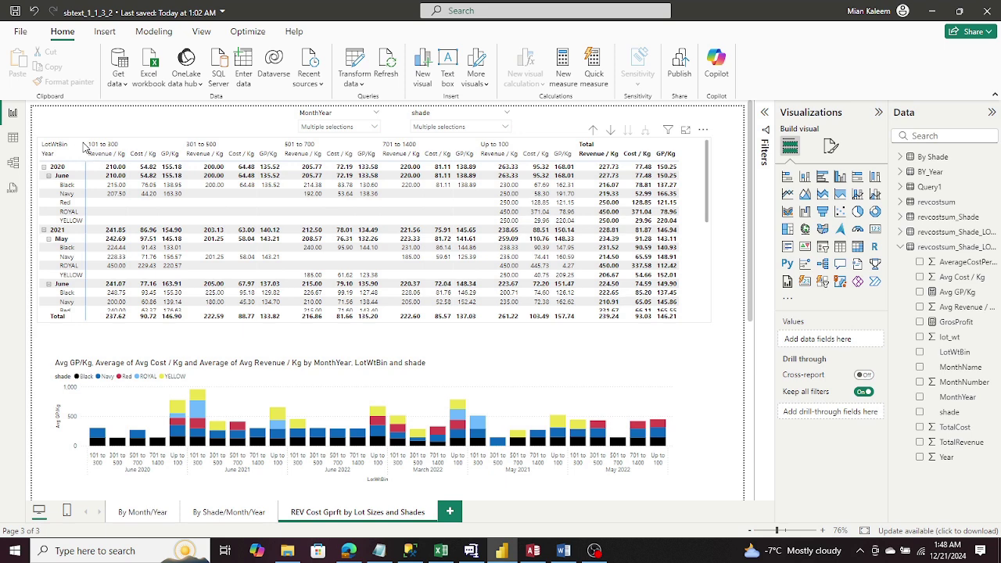
{"action": "left_click", "coordinate": [694, 147]}
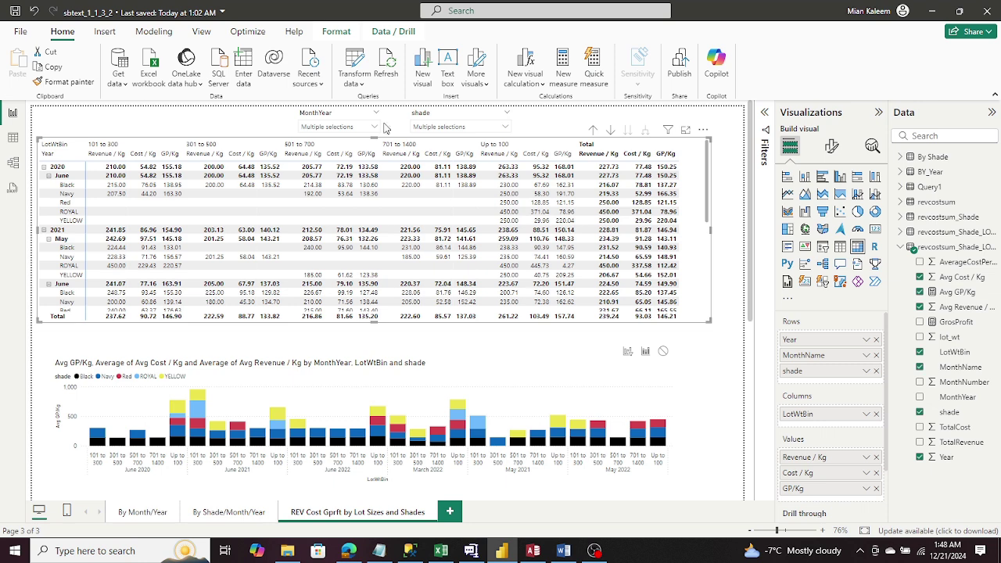
Sort the MonthName column by MonthNumber in the revcostsum_Shade_LOTWTBin3 1 table and return to the report.
{"action": "left_click", "coordinate": [14, 139]}
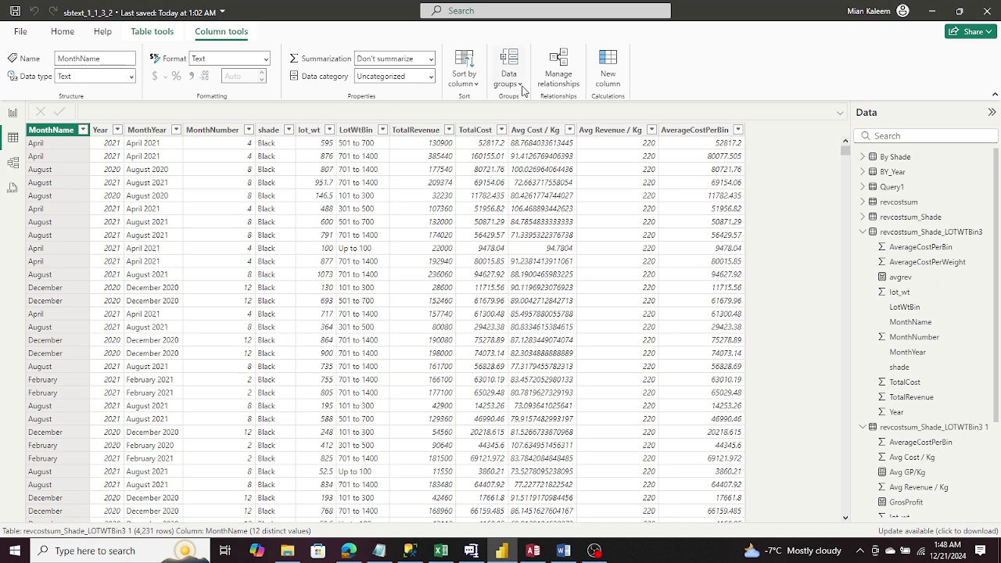
{"action": "left_click", "coordinate": [475, 83]}
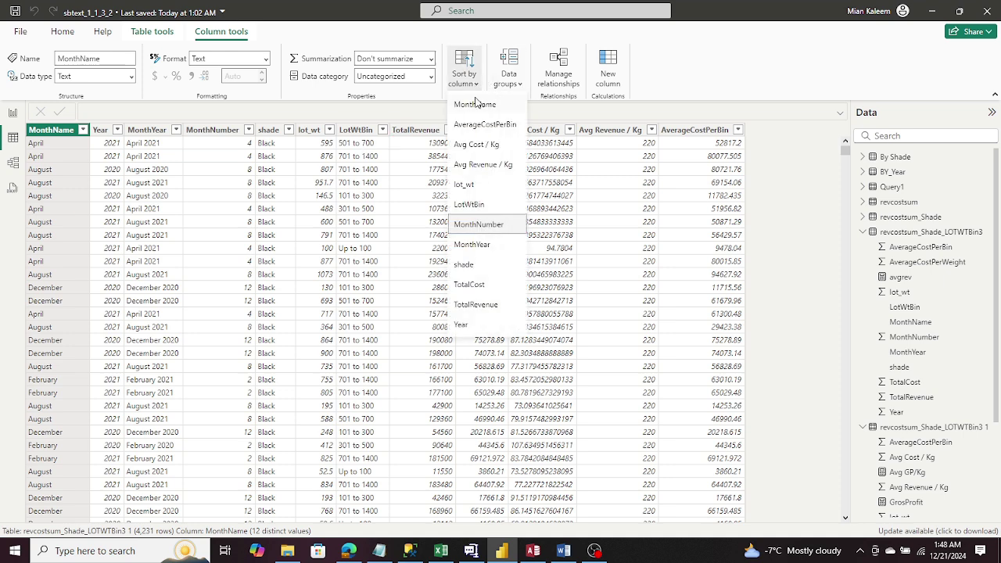
{"action": "left_click", "coordinate": [486, 226]}
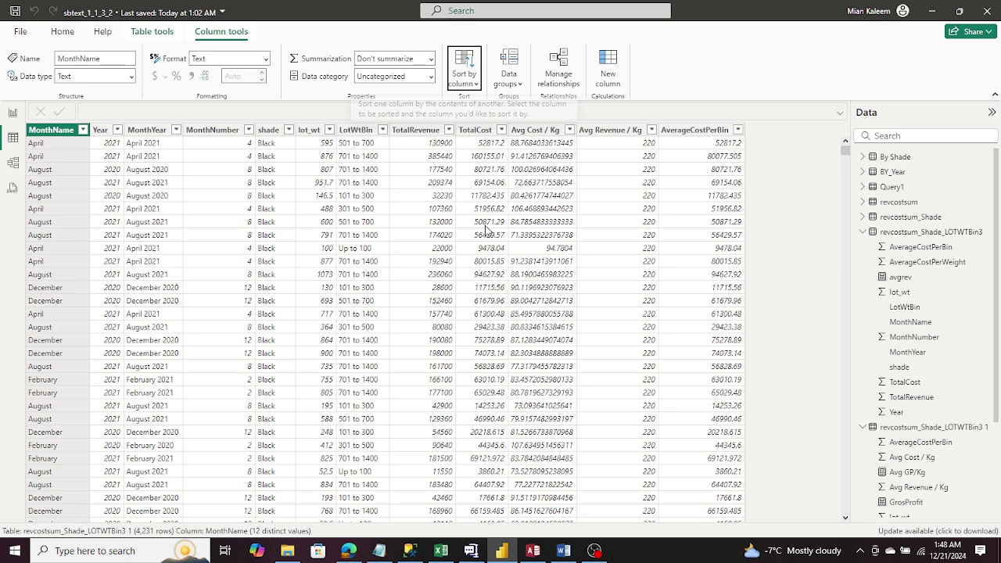
{"action": "left_click", "coordinate": [14, 113]}
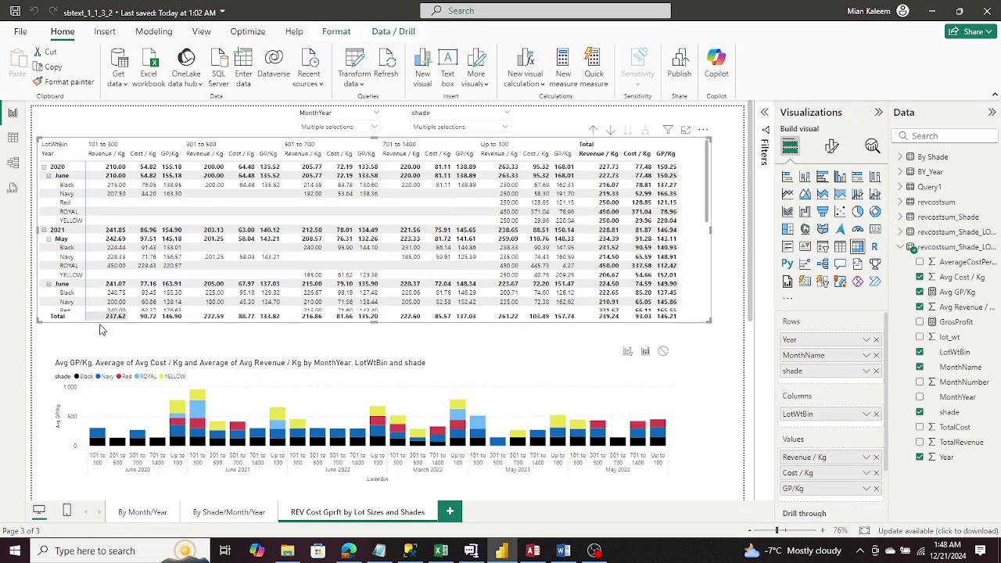
Examine the lot-size matrix's per-kg figures by shade for the listed months of 2020, 2021 and 2022.
{"action": "scroll", "coordinate": [90, 256], "scroll_direction": "down", "scroll_amount": 3}
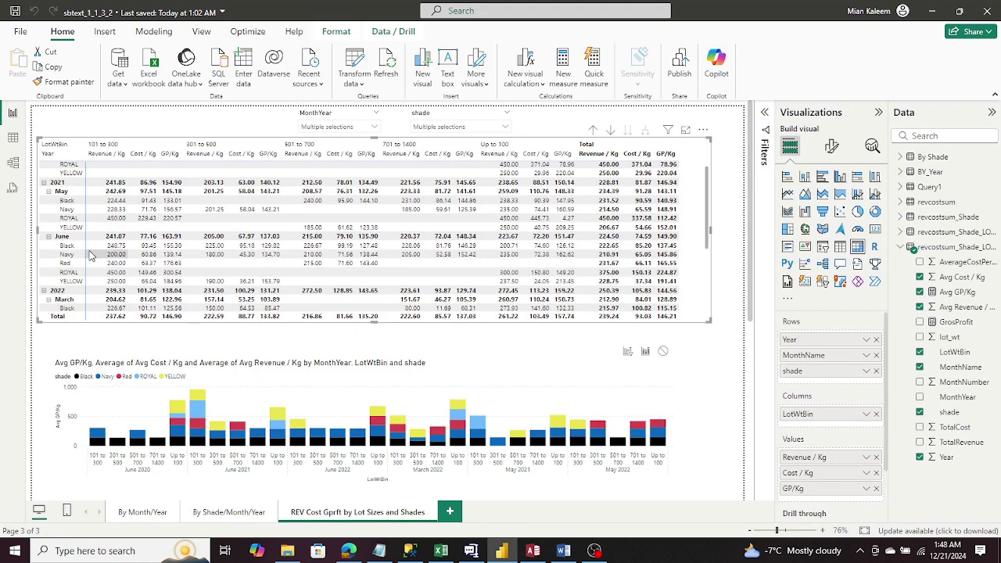
{"action": "scroll", "coordinate": [90, 256], "scroll_direction": "up", "scroll_amount": 3}
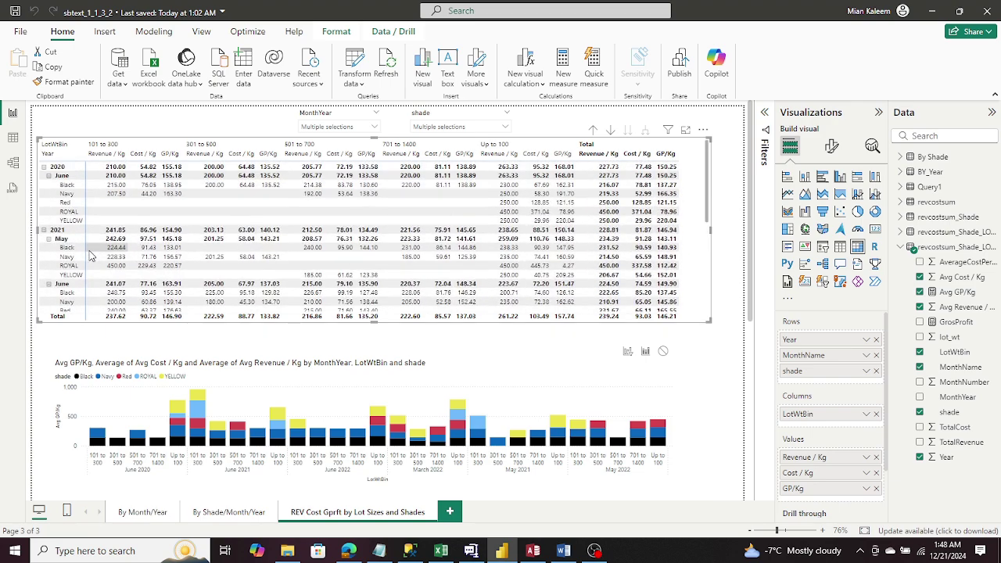
{"action": "scroll", "coordinate": [90, 256], "scroll_direction": "down", "scroll_amount": 10}
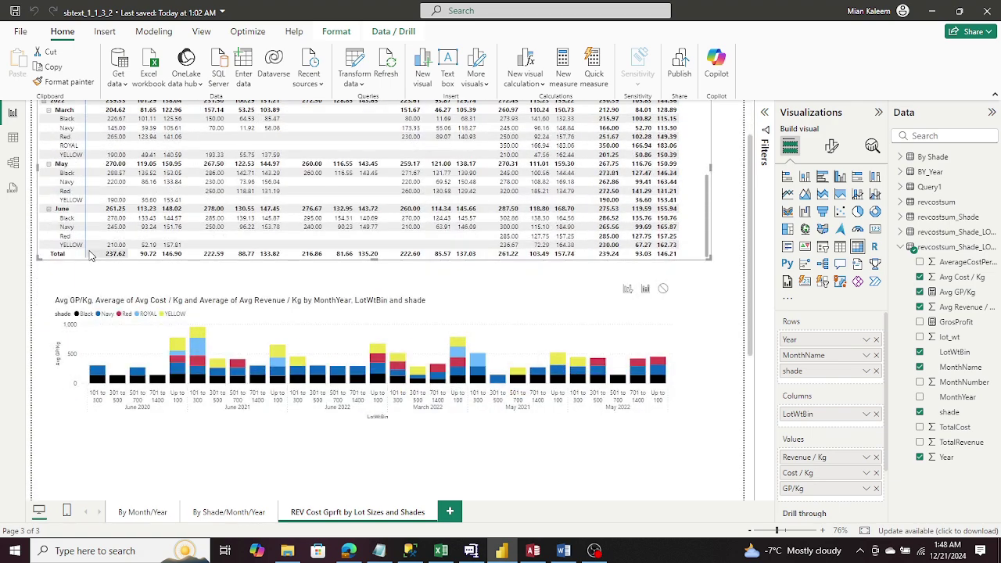
{"action": "scroll", "coordinate": [89, 255], "scroll_direction": "up", "scroll_amount": 2}
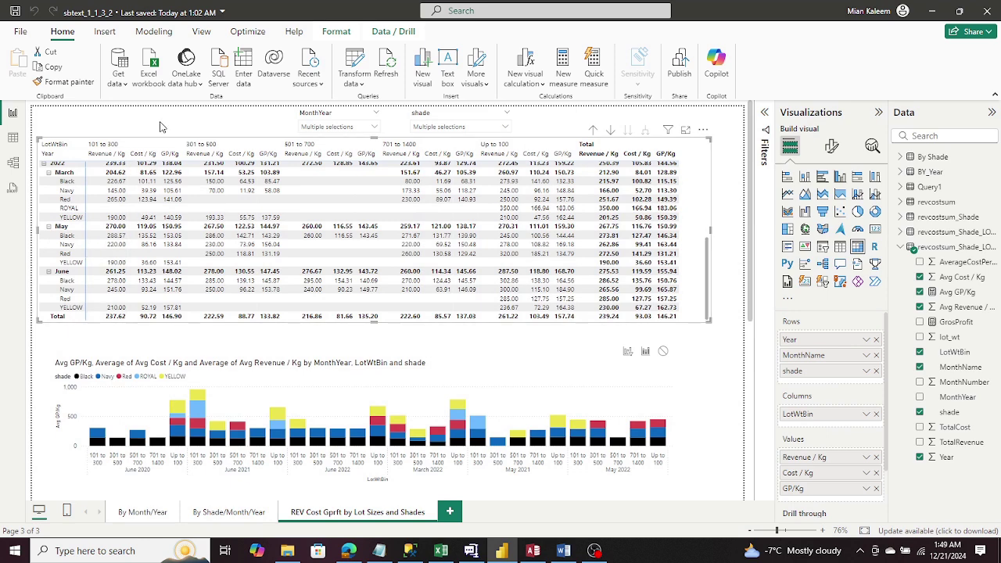
{"action": "scroll", "coordinate": [140, 219], "scroll_direction": "up", "scroll_amount": 10}
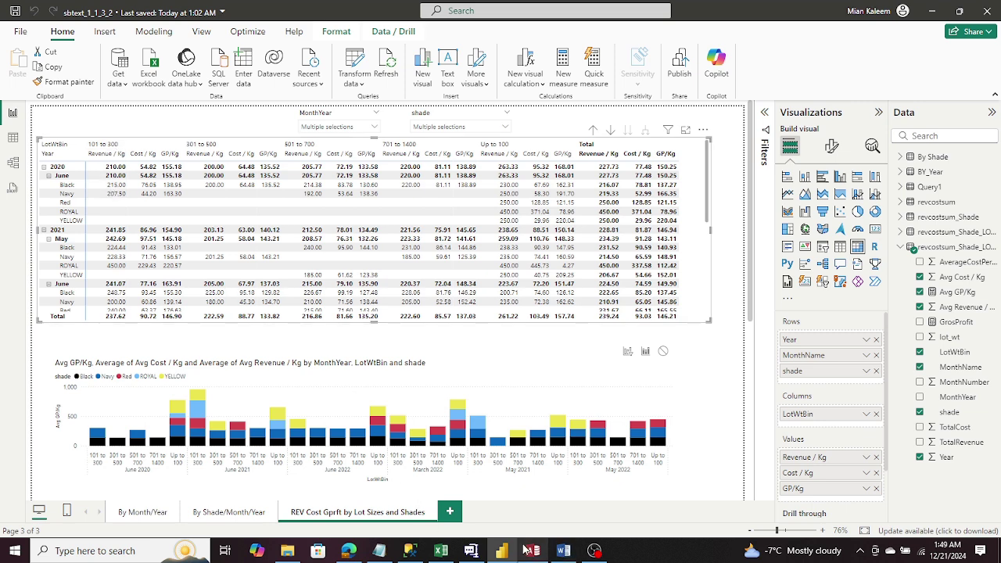
Switch to Access and close the previously opened by shadeid and lotwt report.
{"action": "mouse_move", "coordinate": [537, 552]}
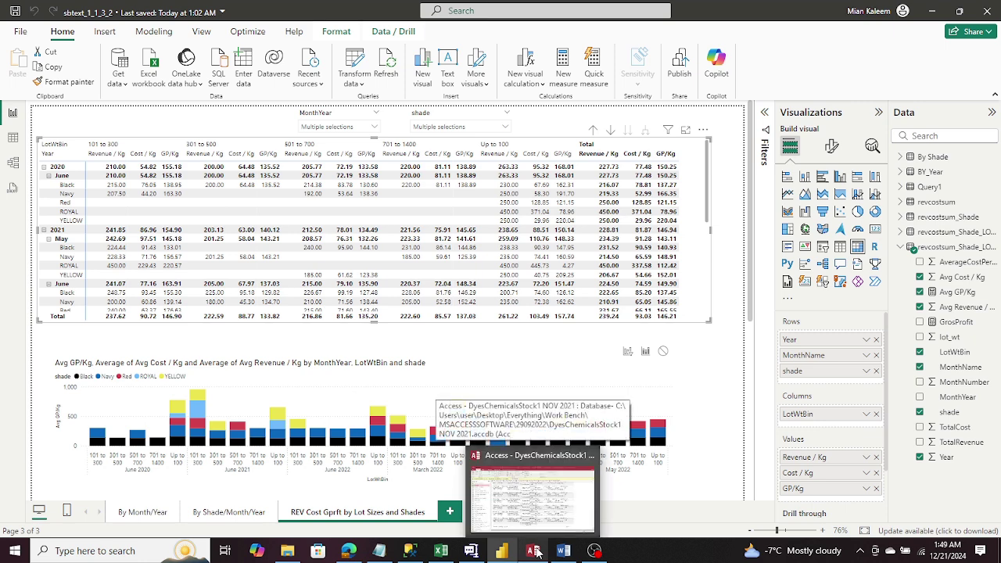
{"action": "left_click", "coordinate": [537, 553]}
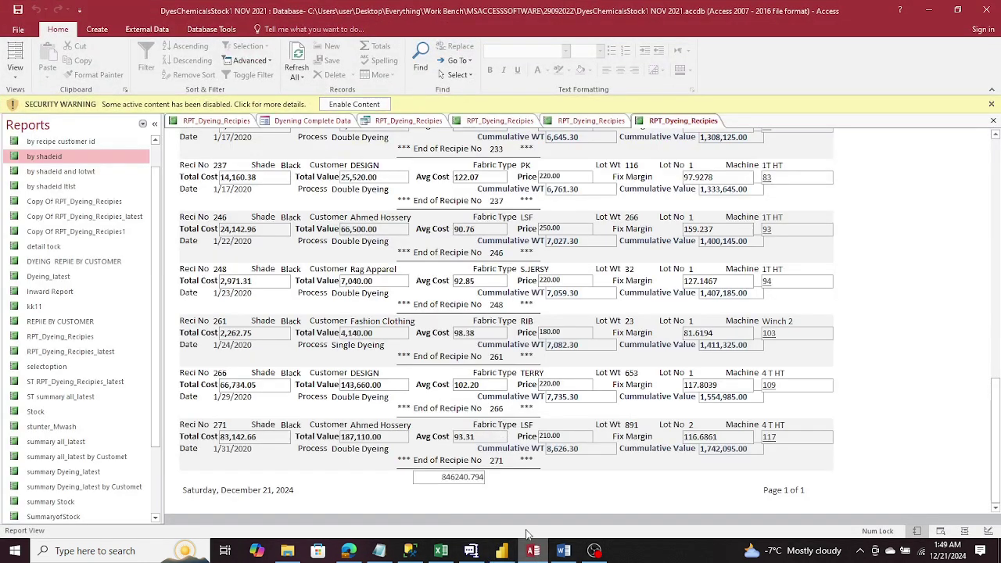
{"action": "left_click", "coordinate": [51, 172]}
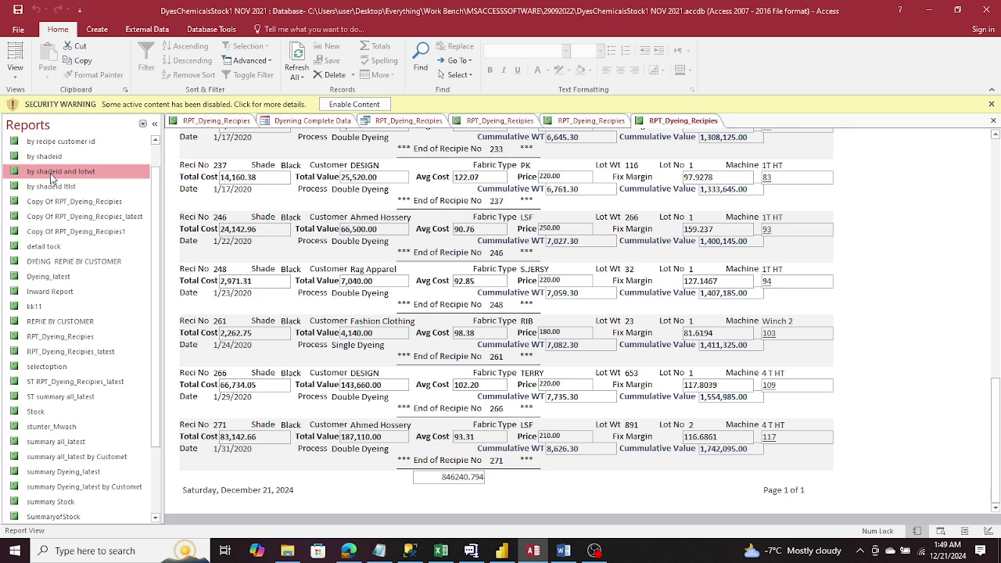
{"action": "double_click", "coordinate": [51, 172]}
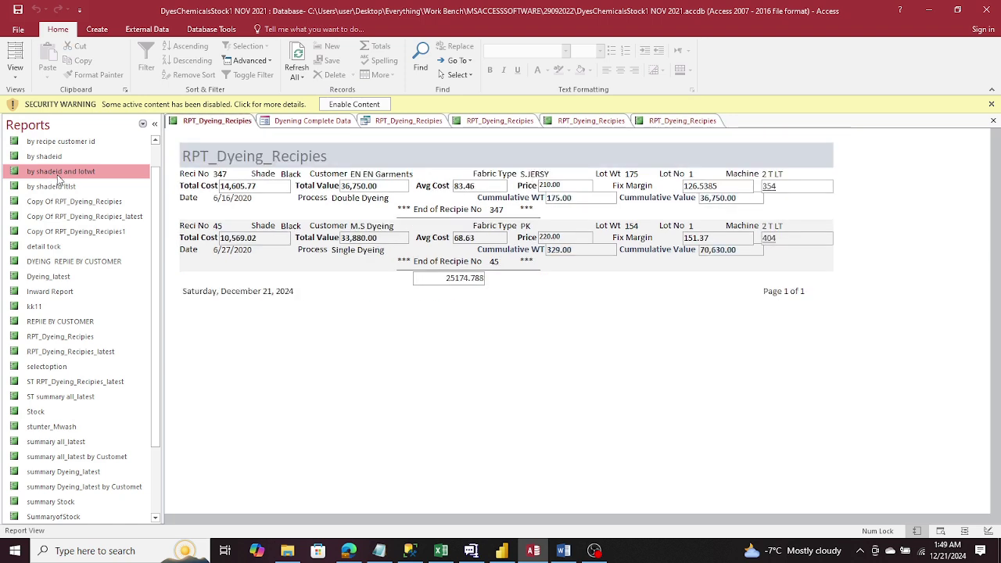
{"action": "left_click", "coordinate": [994, 122]}
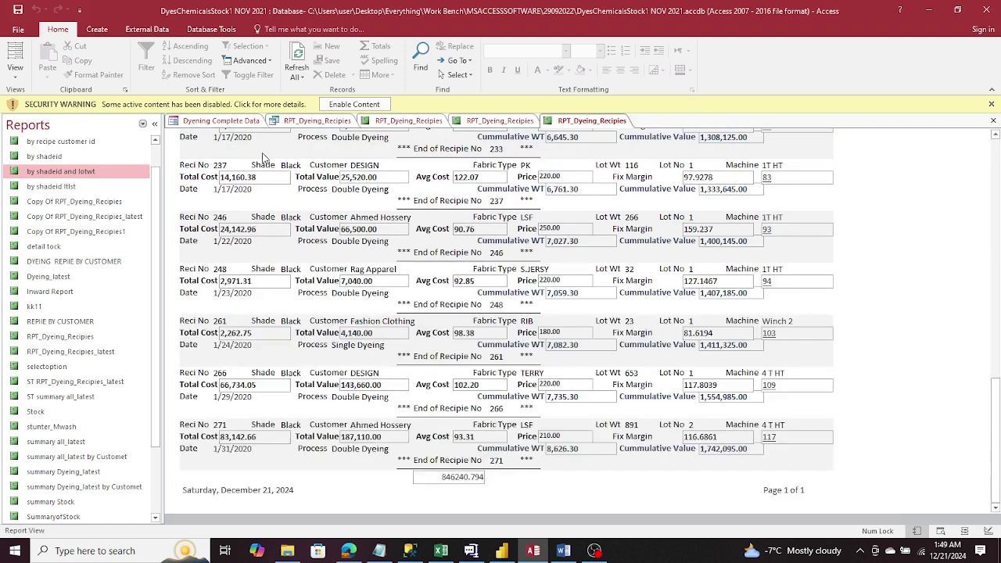
Open the by shadeid and lotwt report for the period from 1/jun-2020 to 30-jun-2020.
{"action": "double_click", "coordinate": [67, 174]}
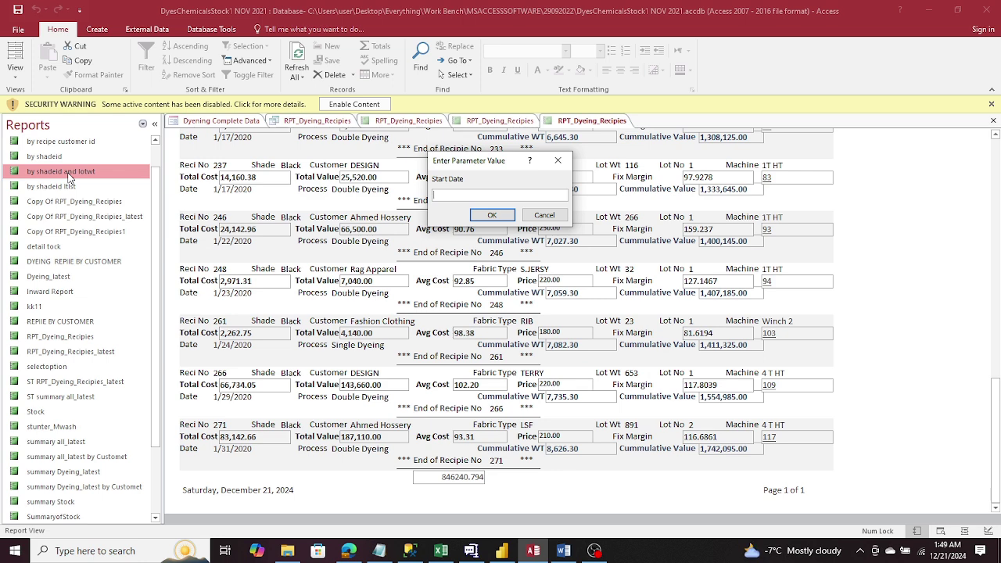
{"action": "type", "text": "1/"}
{"action": "type", "text": "jun"}
{"action": "type", "text": "-"}
{"action": "type", "text": "2"}
{"action": "type", "text": "02"}
{"action": "type", "text": "0"}
{"action": "key", "text": "Return"}
{"action": "type", "text": "30-jun-2020"}
{"action": "key", "text": "Return"}
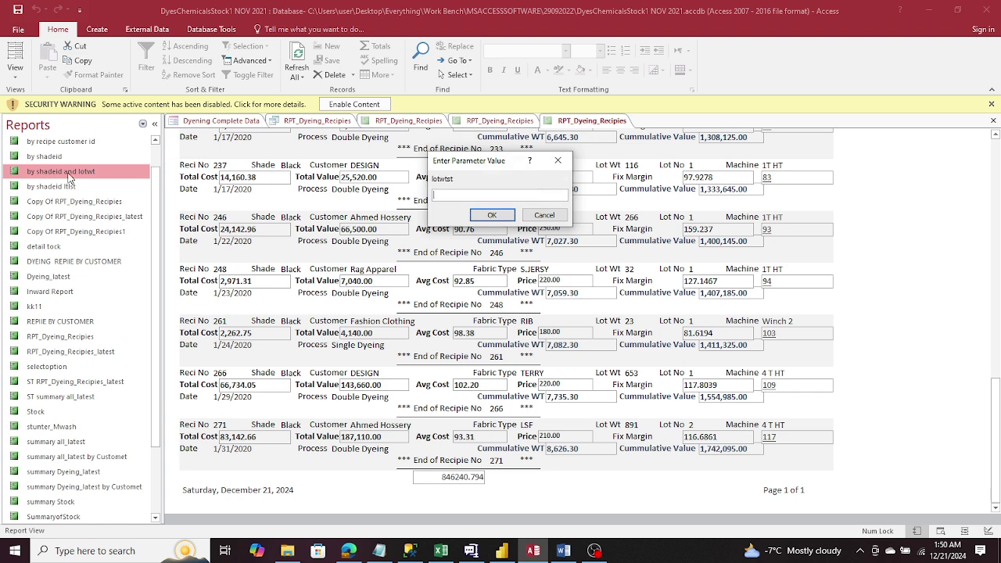
Check the lot-size bins in the Power BI matrix and run the Access report for lot weights 101 to 300 and shade 1.
{"action": "left_click", "coordinate": [499, 553]}
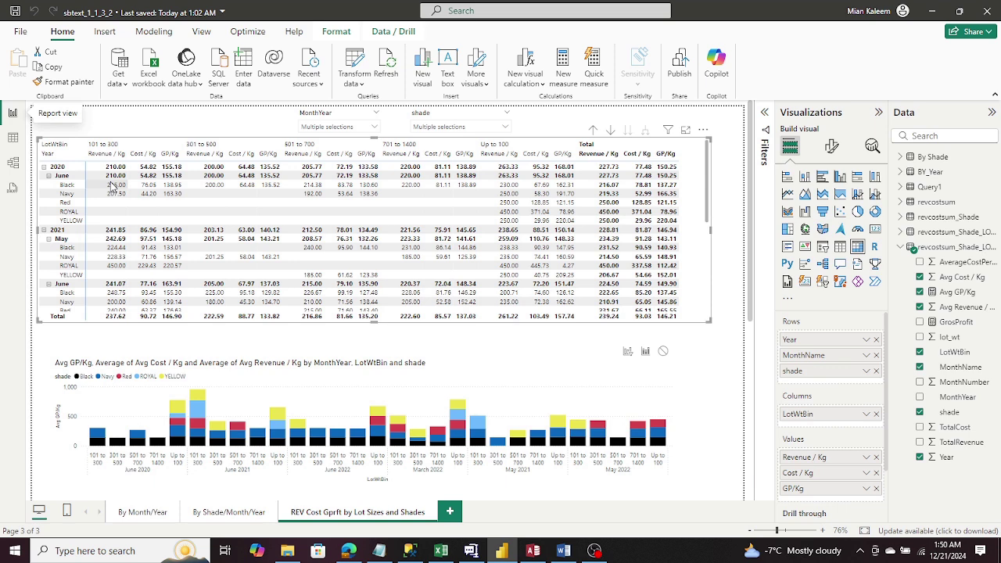
{"action": "left_click", "coordinate": [506, 554]}
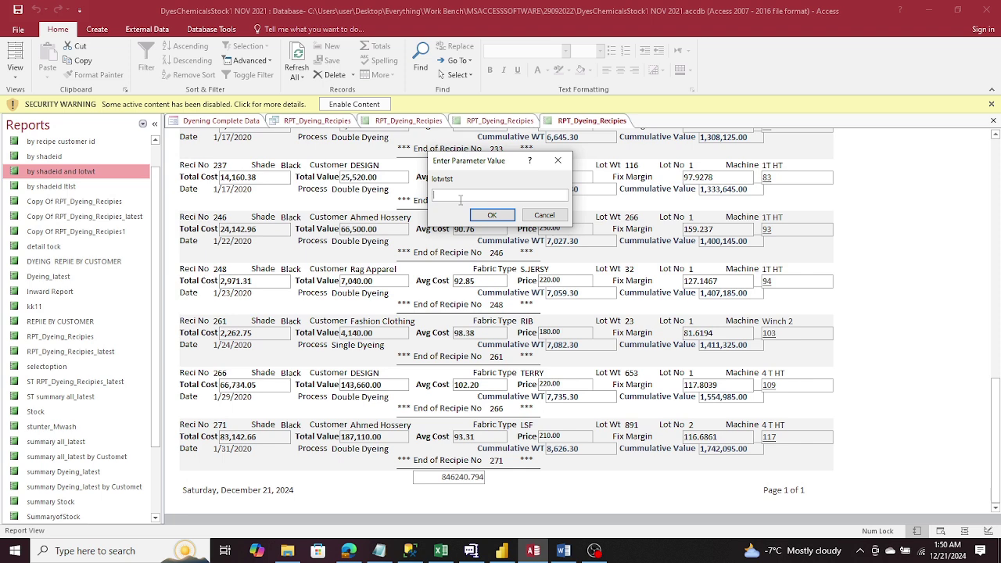
{"action": "type", "text": "101"}
{"action": "key", "text": "Return"}
{"action": "type", "text": "300"}
{"action": "key", "text": "Return"}
{"action": "type", "text": "1"}
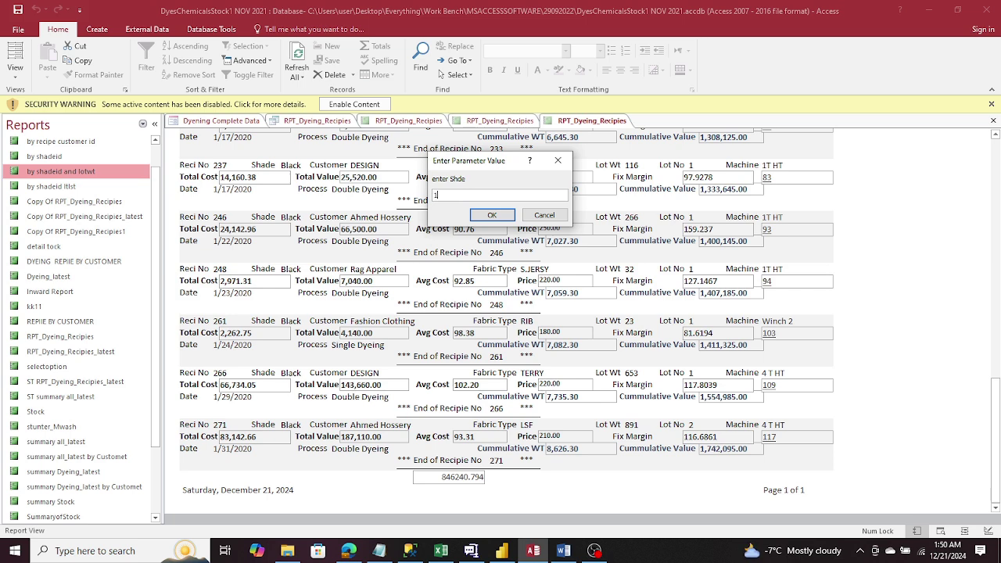
{"action": "left_click", "coordinate": [501, 550]}
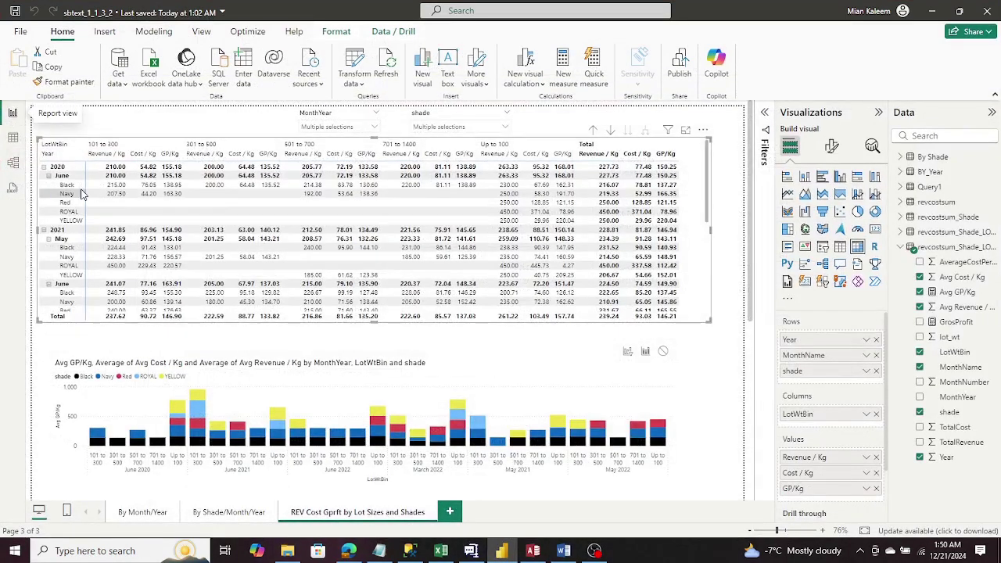
{"action": "left_click", "coordinate": [532, 550]}
{"action": "left_click", "coordinate": [492, 215]}
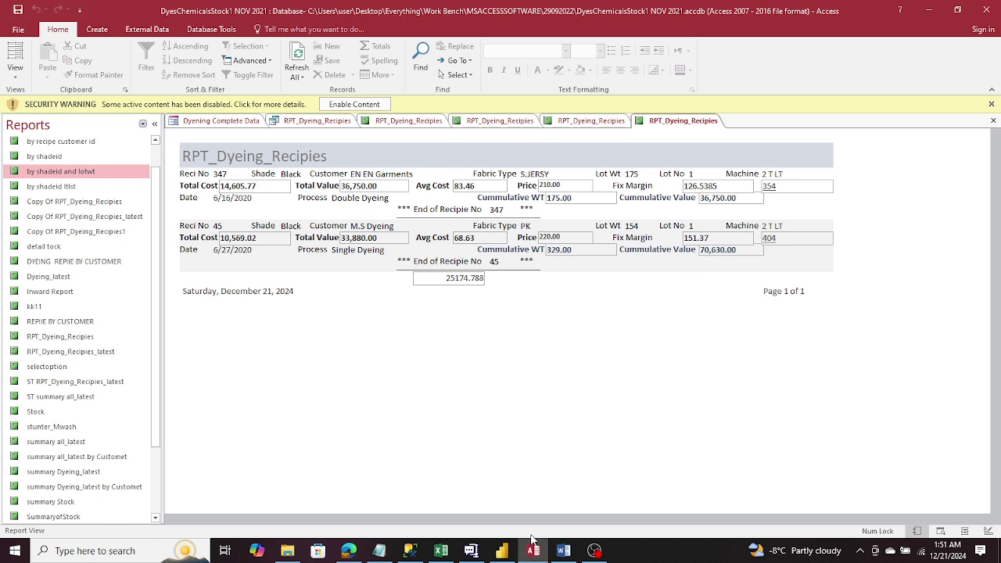
Switch to Power BI and examine the lot-size matrix and the chart's per-kg gross profit, cost and revenue by month, lot size and shade.
{"action": "mouse_move", "coordinate": [531, 555]}
{"action": "left_click", "coordinate": [502, 550]}
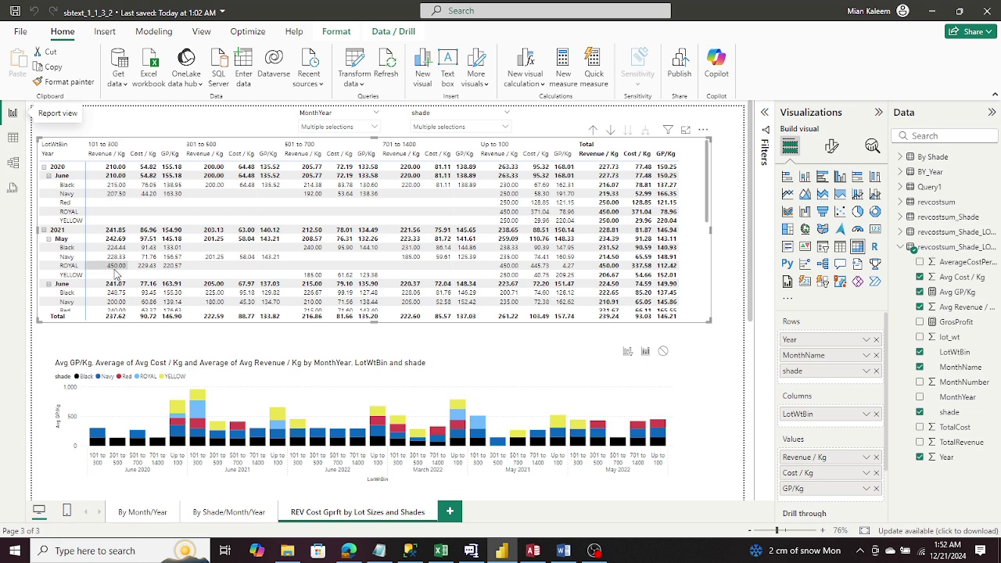
{"action": "scroll", "coordinate": [112, 193], "scroll_direction": "down", "scroll_amount": 2}
{"action": "scroll", "coordinate": [143, 349], "scroll_direction": "down", "scroll_amount": 3}
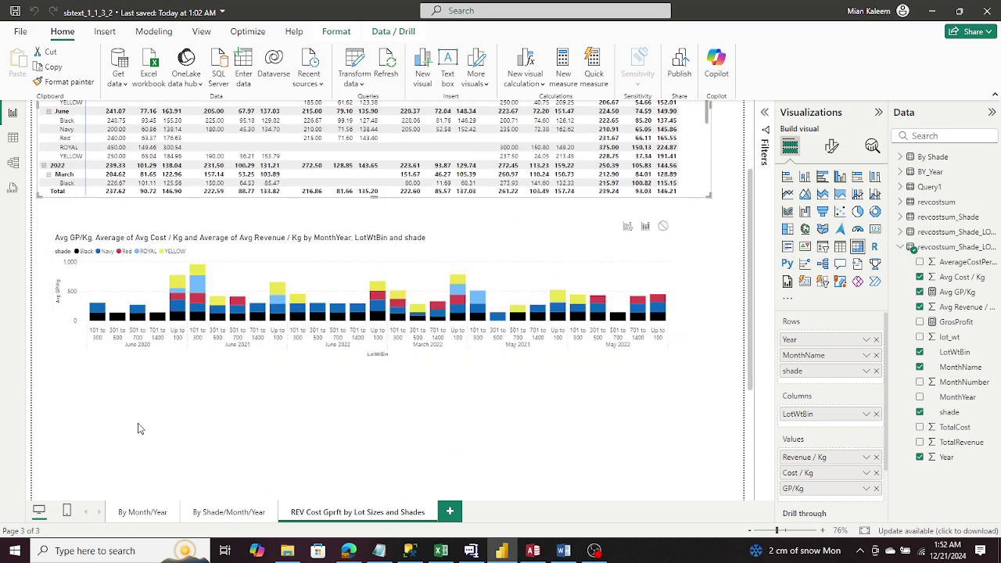
{"action": "scroll", "coordinate": [139, 429], "scroll_direction": "up", "scroll_amount": 2}
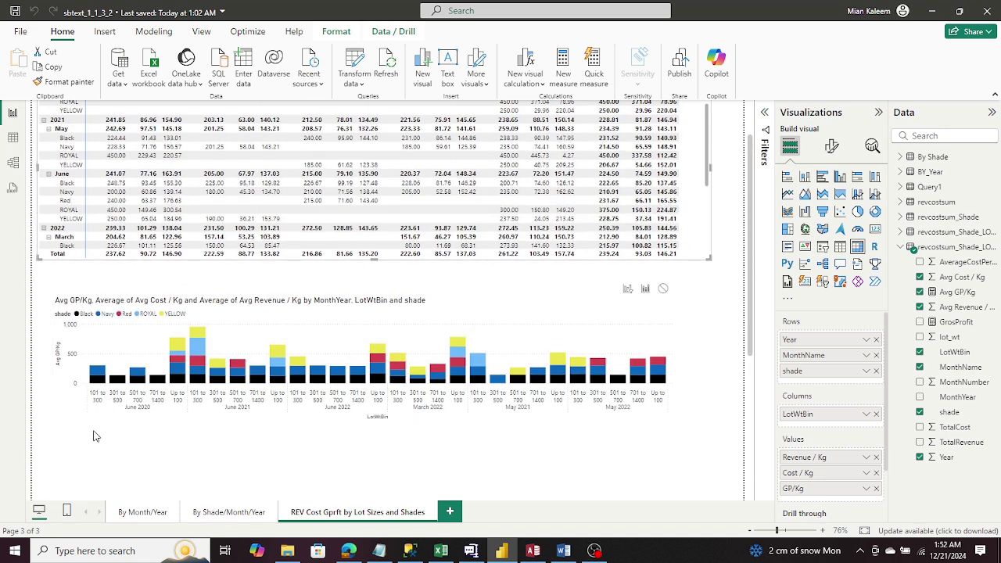
{"action": "left_click", "coordinate": [98, 372]}
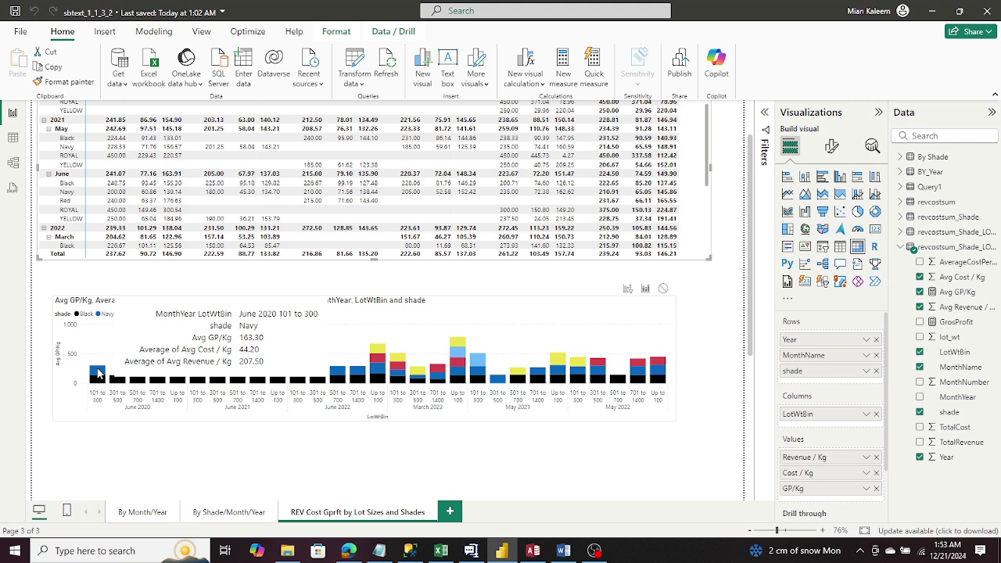
{"action": "mouse_move", "coordinate": [97, 383]}
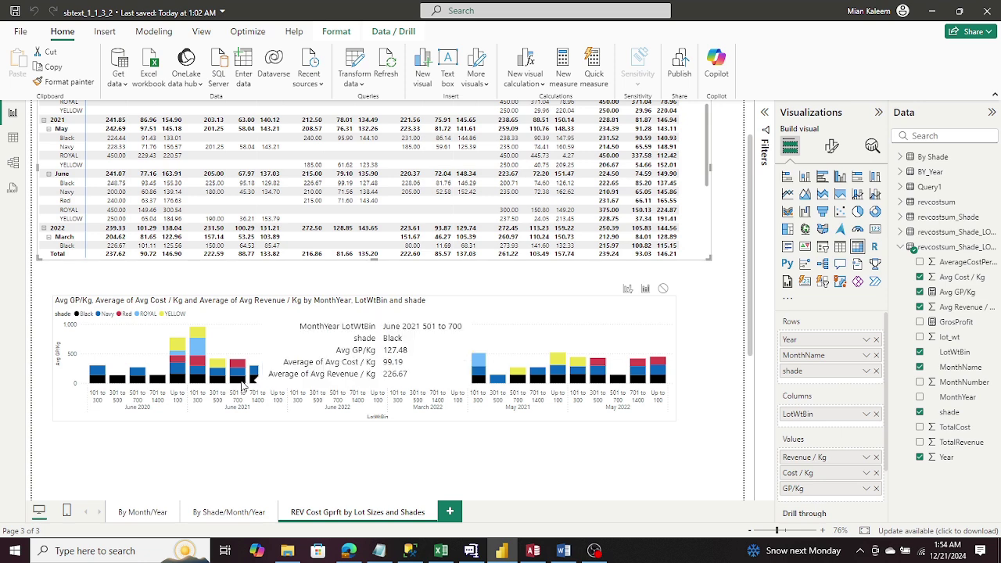
{"action": "scroll", "coordinate": [243, 387], "scroll_direction": "up", "scroll_amount": 2}
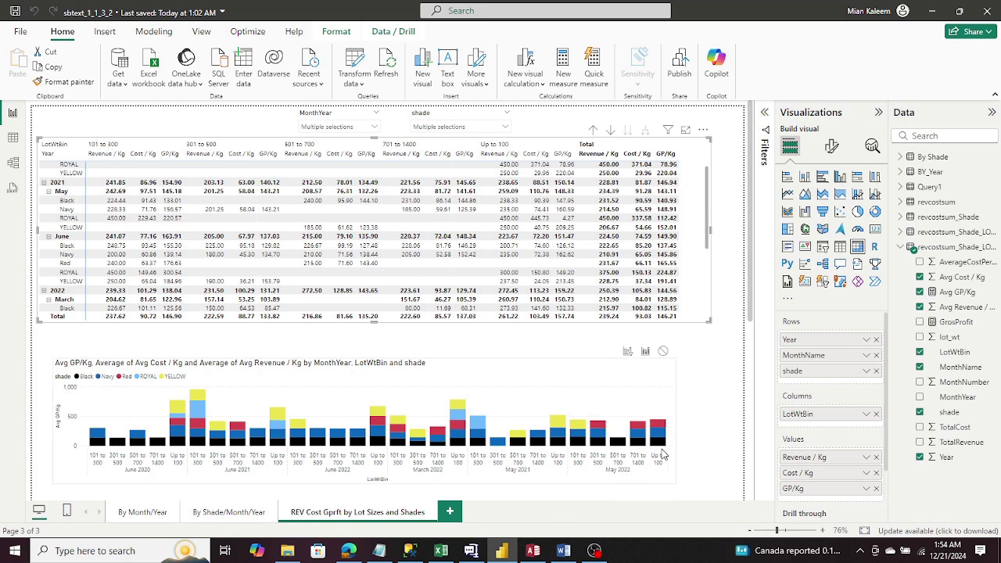
{"action": "mouse_move", "coordinate": [662, 446]}
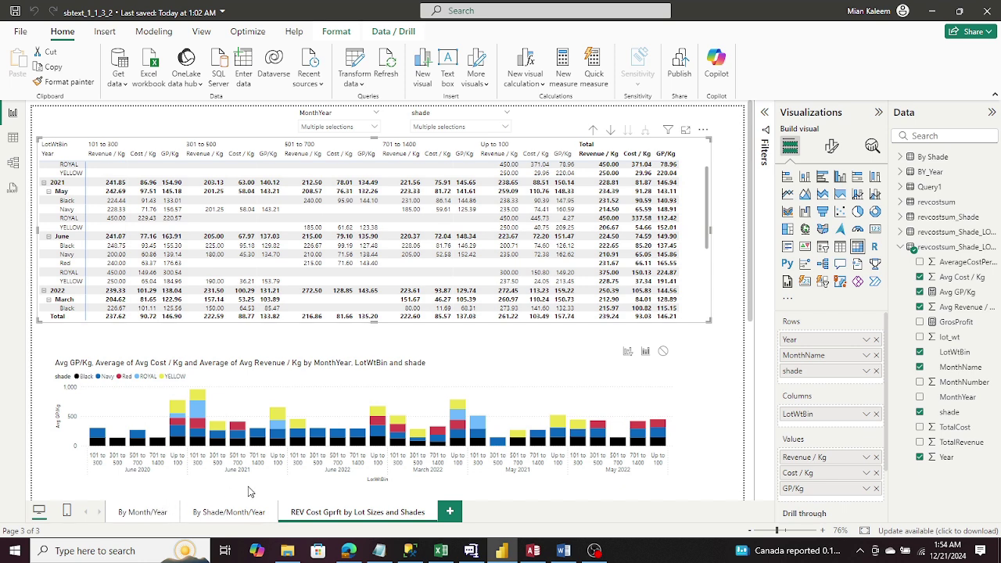
{"action": "scroll", "coordinate": [704, 450], "scroll_direction": "down", "scroll_amount": 2}
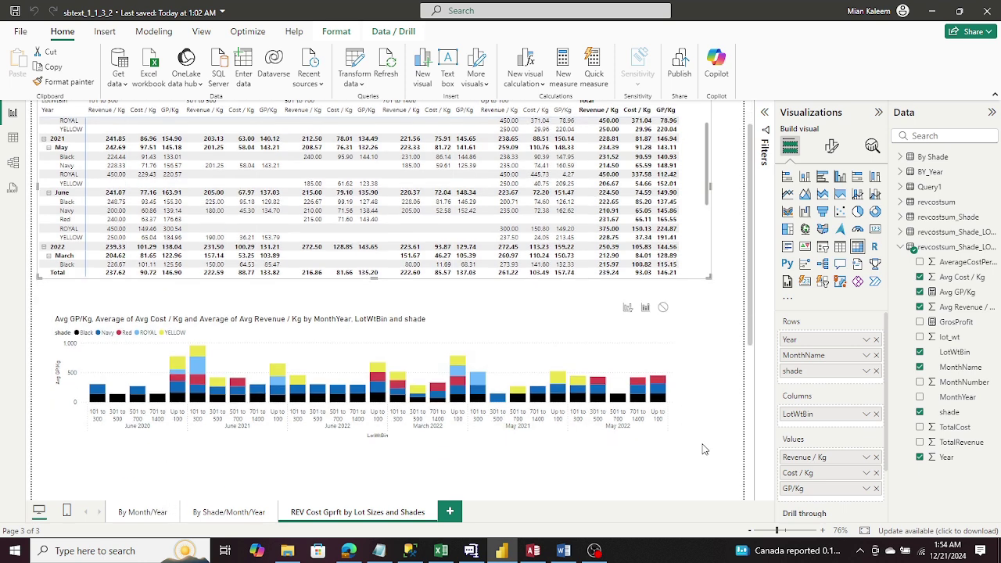
{"action": "scroll", "coordinate": [702, 449], "scroll_direction": "up", "scroll_amount": 2}
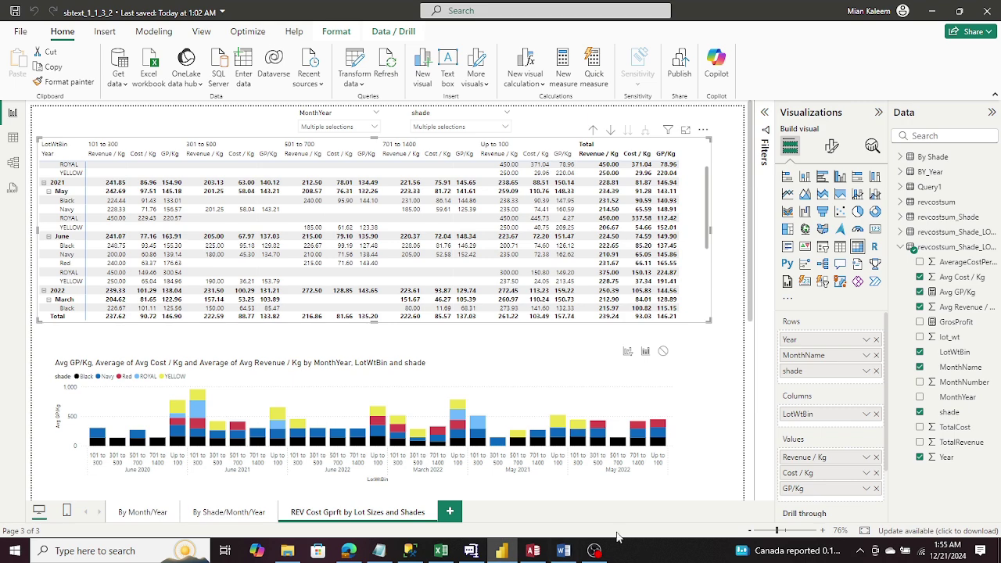
Show the Access recipe report and the SQL Server Management Studio query results, and return to the Power BI report.
{"action": "left_click", "coordinate": [531, 550]}
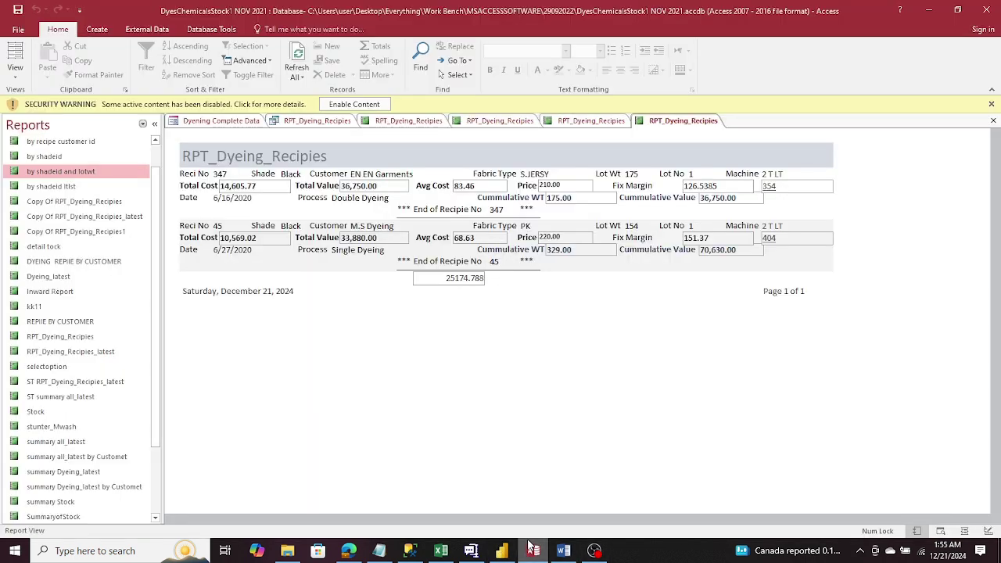
{"action": "left_click", "coordinate": [532, 550]}
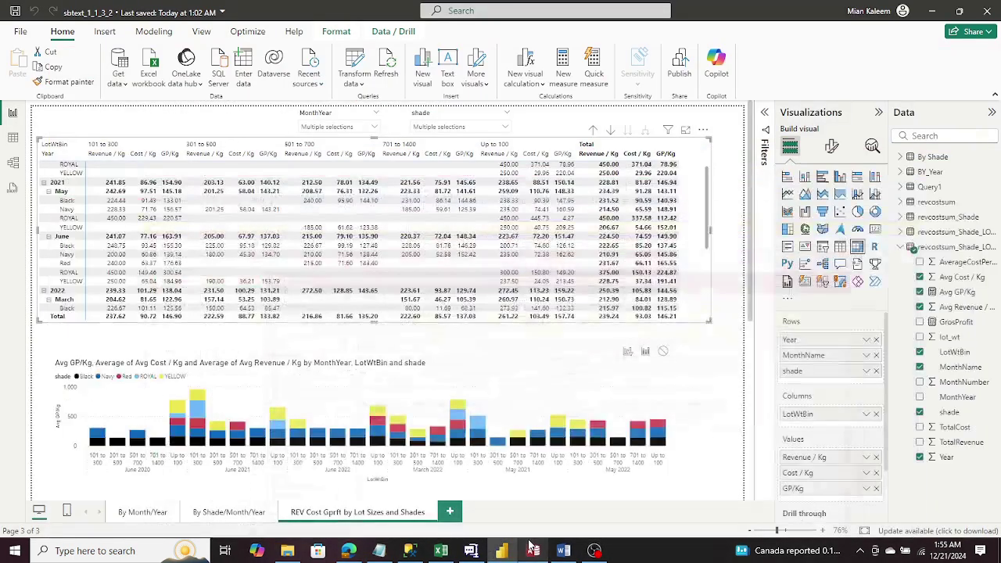
{"action": "left_click", "coordinate": [408, 550]}
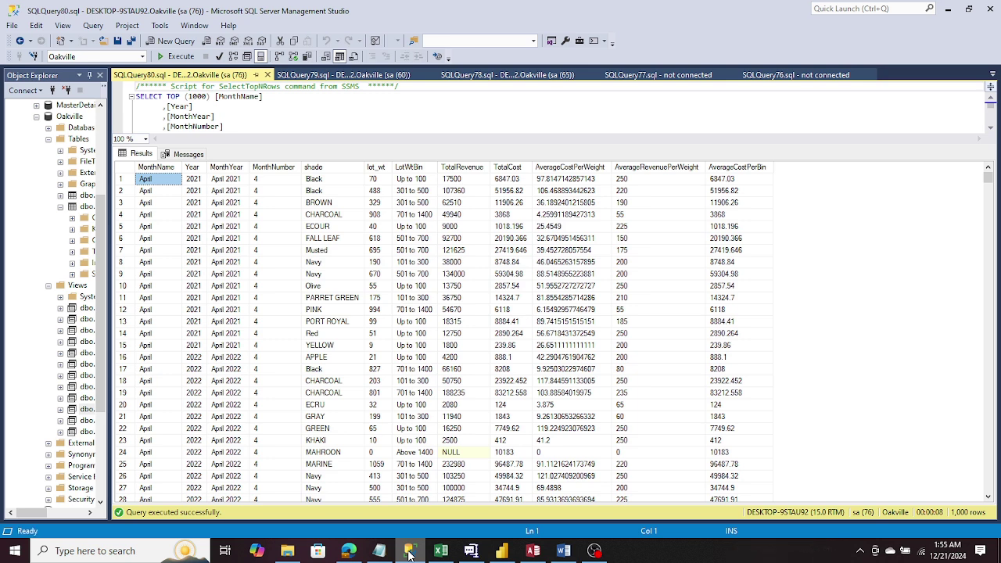
{"action": "left_click", "coordinate": [408, 552]}
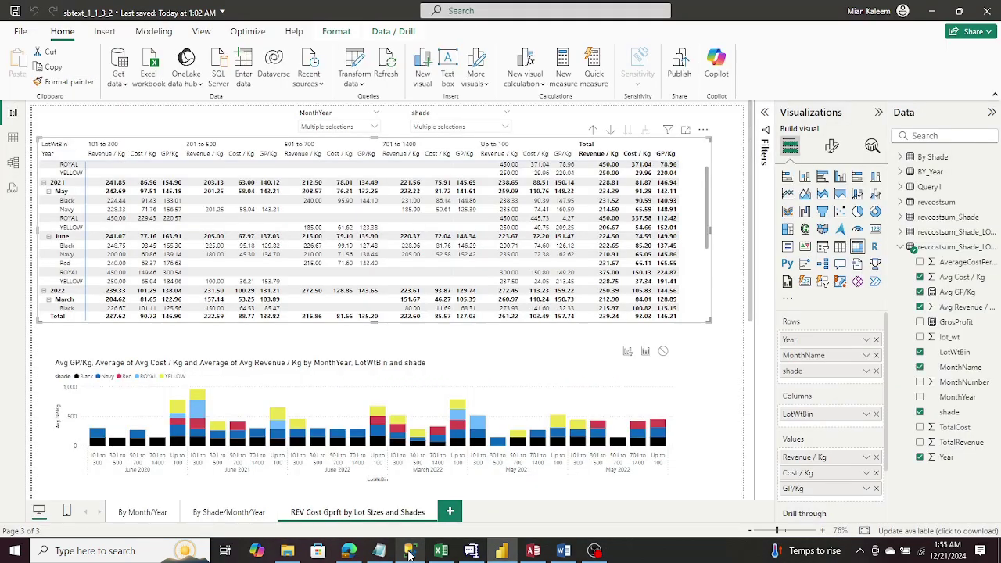
{"action": "left_click", "coordinate": [408, 552]}
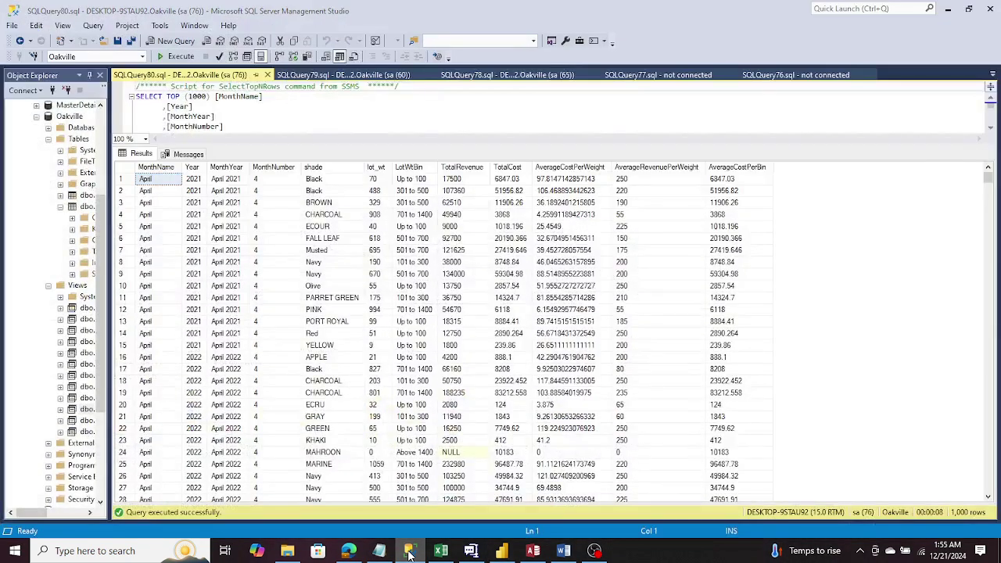
{"action": "left_click", "coordinate": [408, 552]}
{"action": "left_click", "coordinate": [500, 552]}
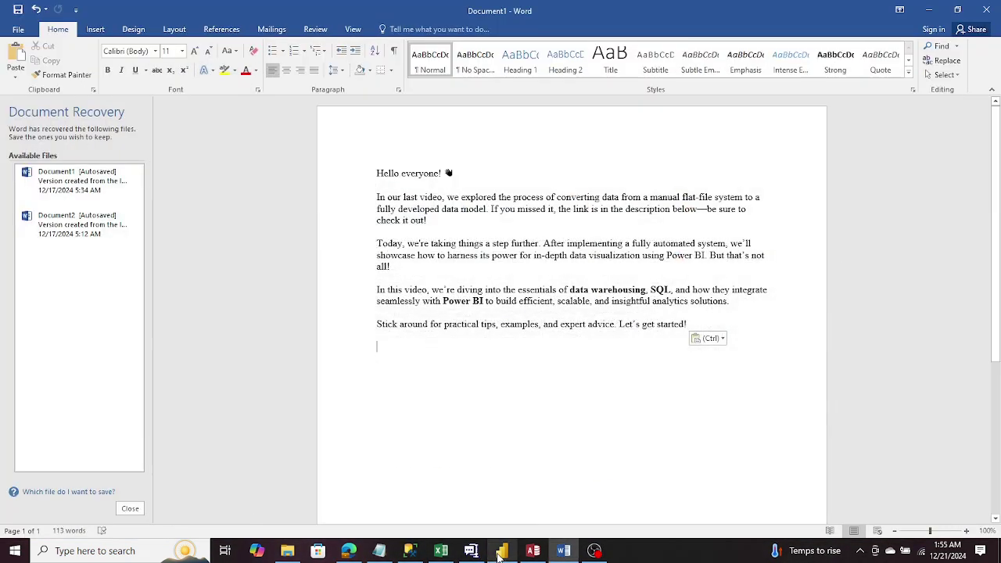
{"action": "left_click", "coordinate": [500, 552]}
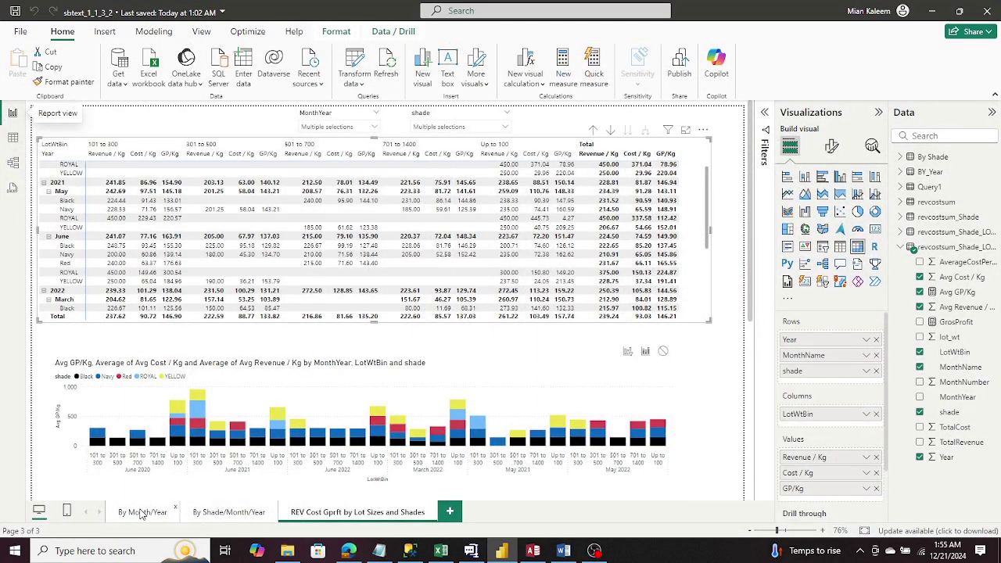
Review the By Month/Year, By Shade/Month/Year and REV Cost Gprft by Lot Sizes and Shades pages, and briefly bring up Access.
{"action": "left_click", "coordinate": [142, 512]}
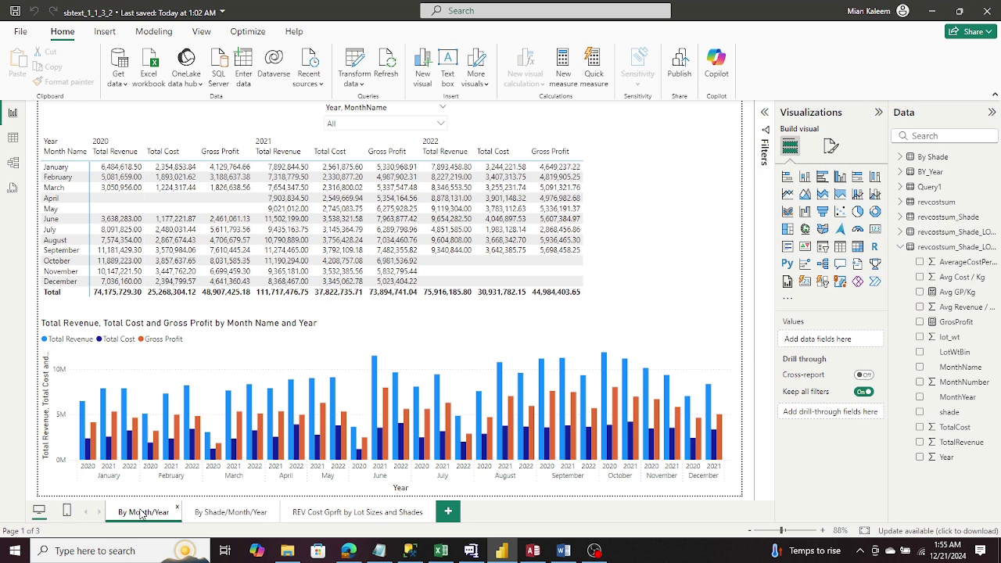
{"action": "left_click", "coordinate": [223, 517]}
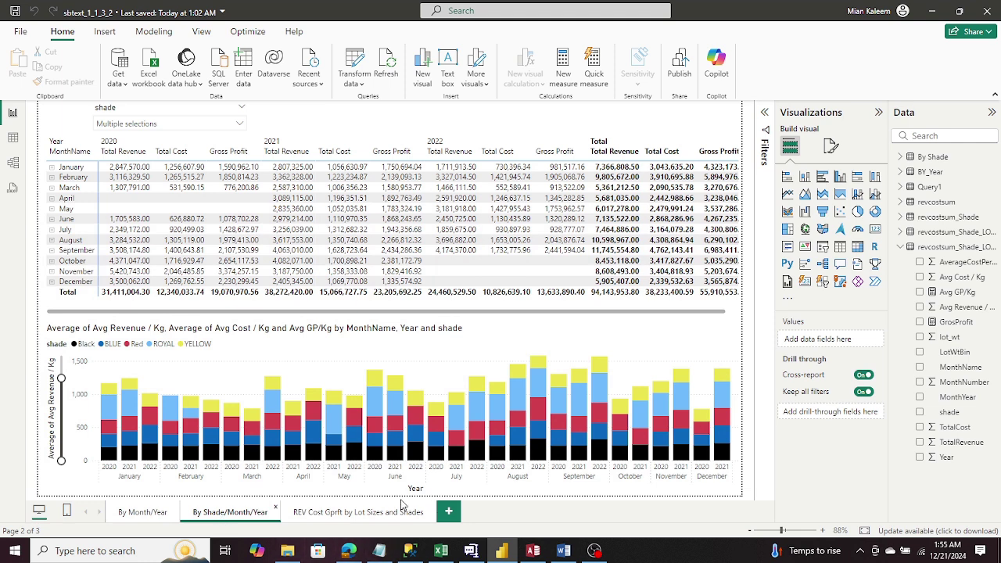
{"action": "left_click", "coordinate": [357, 513]}
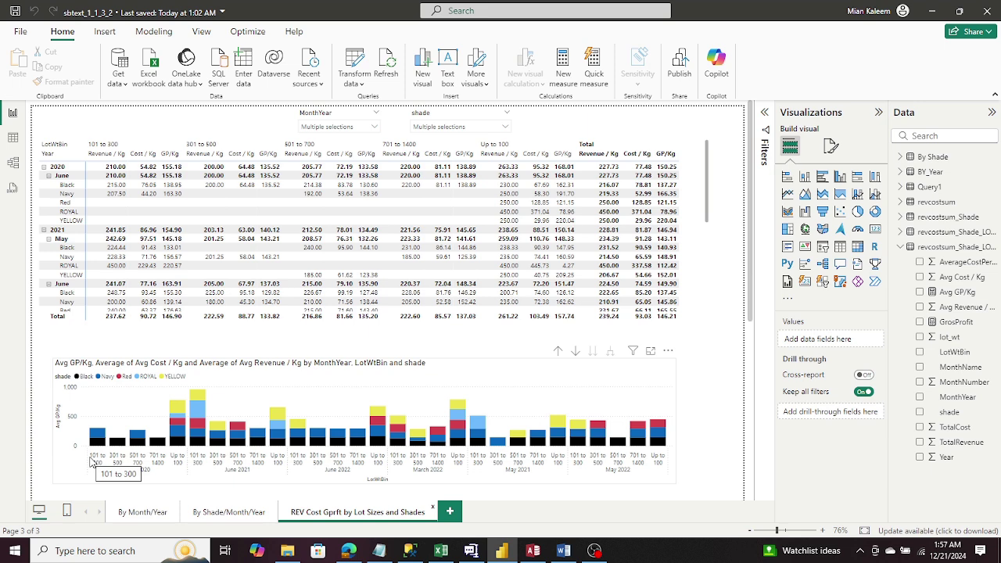
{"action": "left_click", "coordinate": [533, 551]}
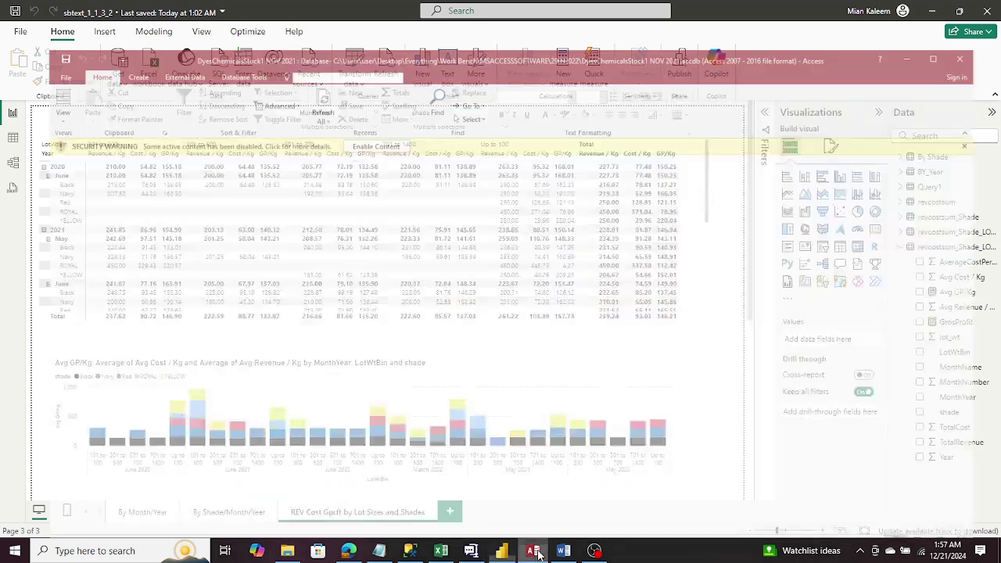
{"action": "left_click", "coordinate": [535, 552]}
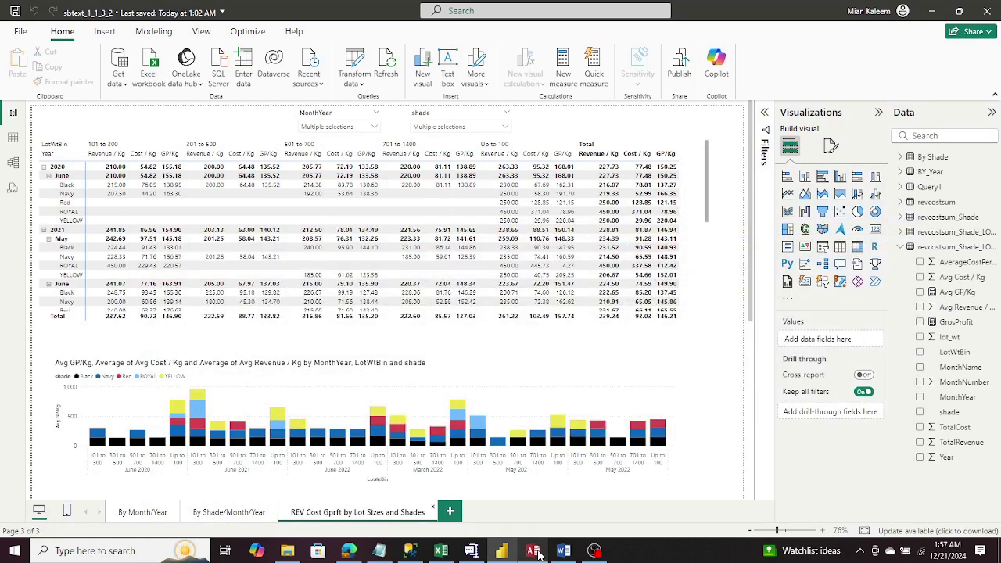